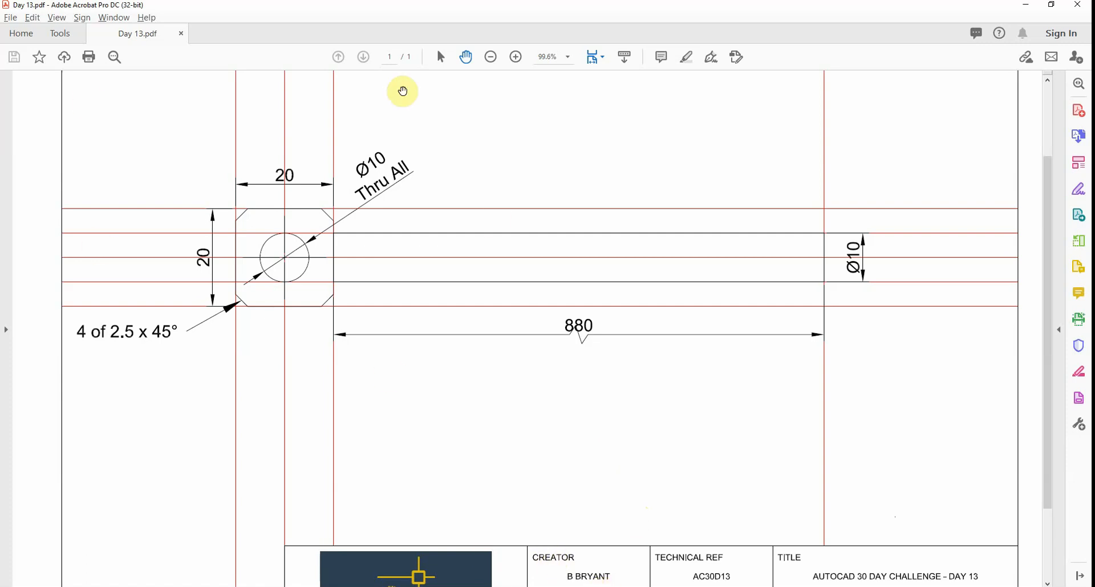
Switch from the reference PDF to AutoCAD, start a new drawing and make the Construction layer current.
drag(459, 284, 474, 336)
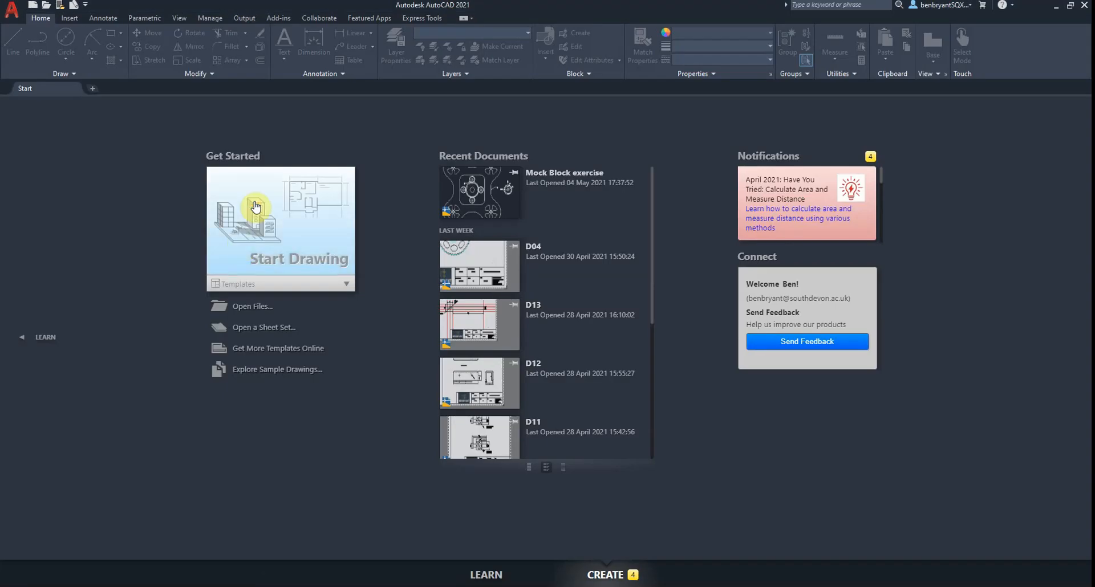
click(255, 207)
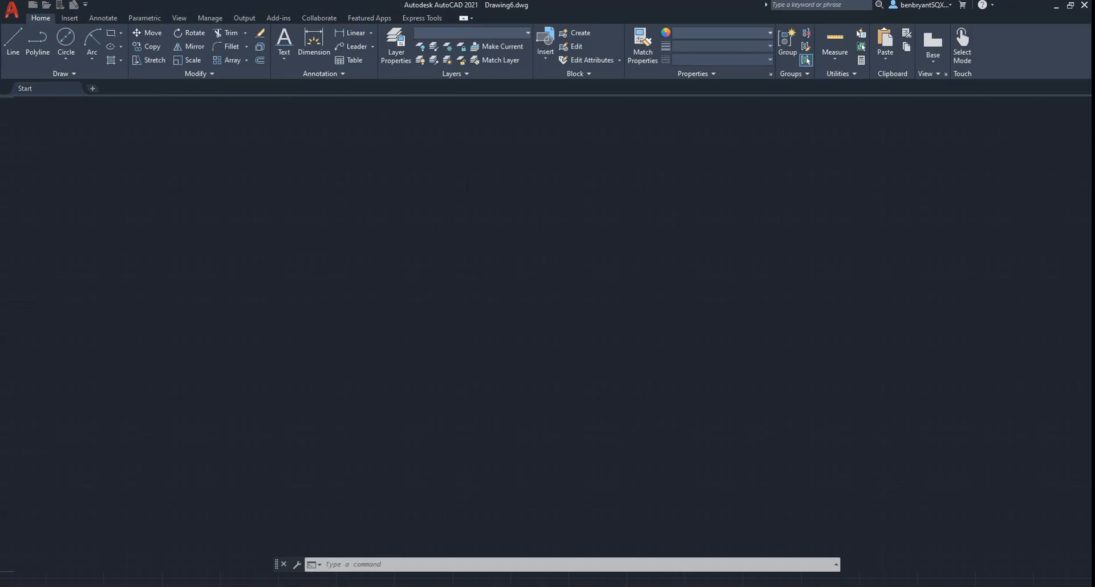
click(513, 30)
click(498, 59)
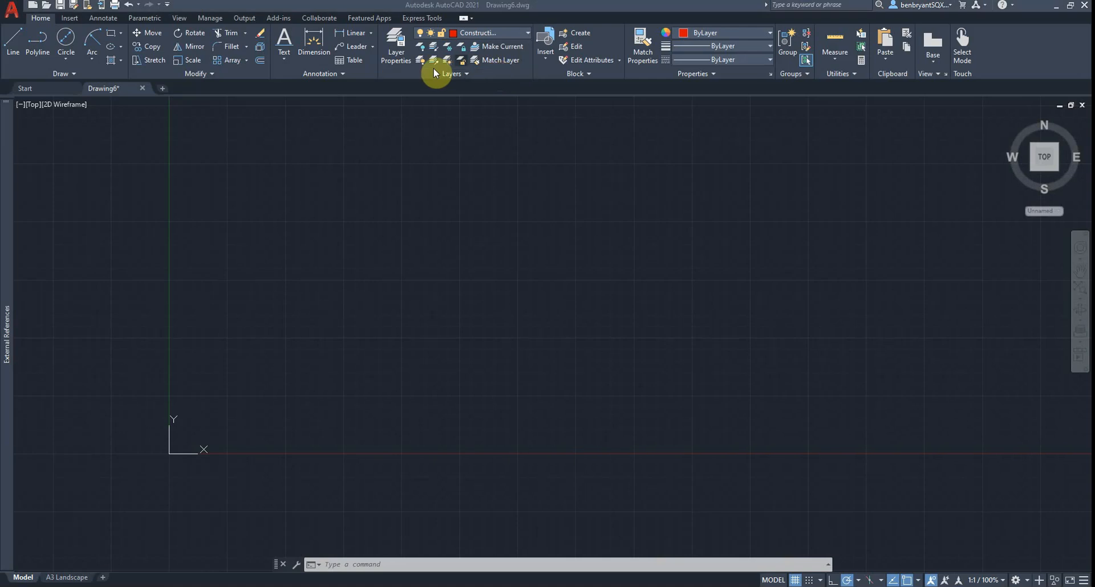
click(298, 234)
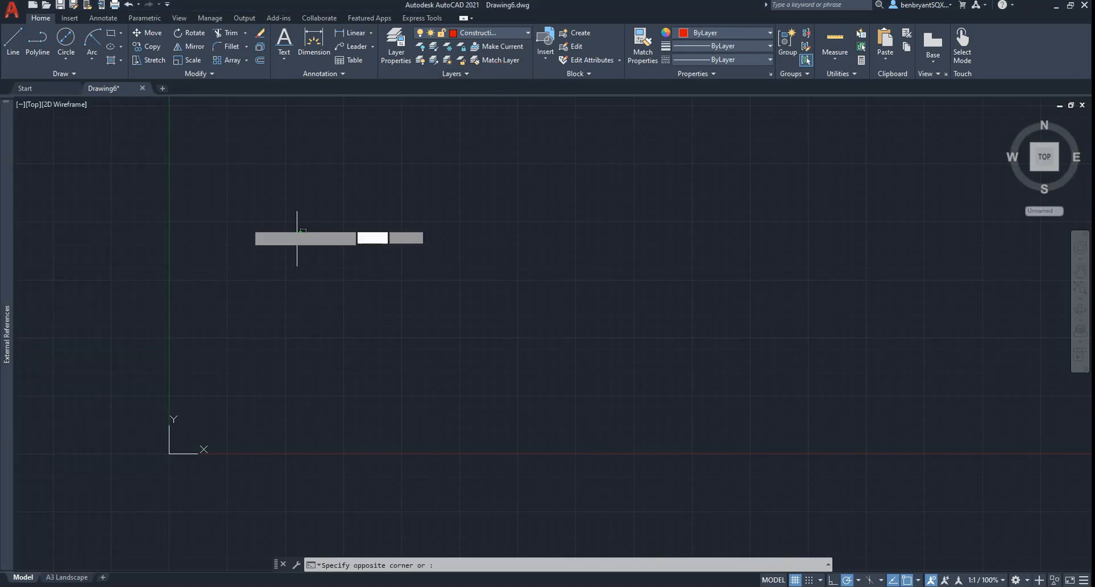
key(Escape)
click(313, 233)
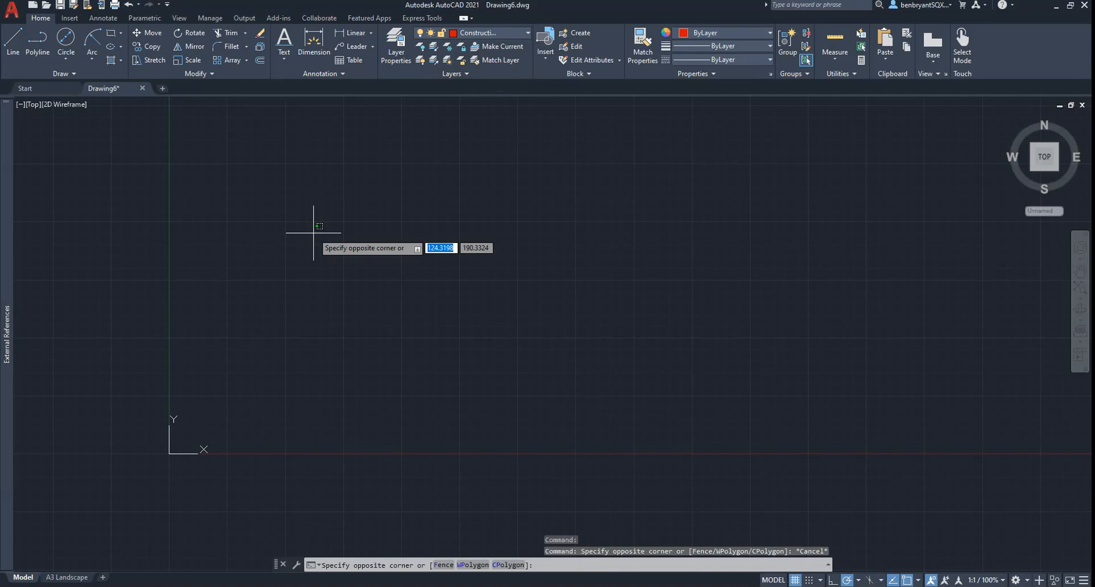
key(Escape)
Draw one horizontal and one vertical construction line through the origin at 0,0.
text(xl)
key(Return)
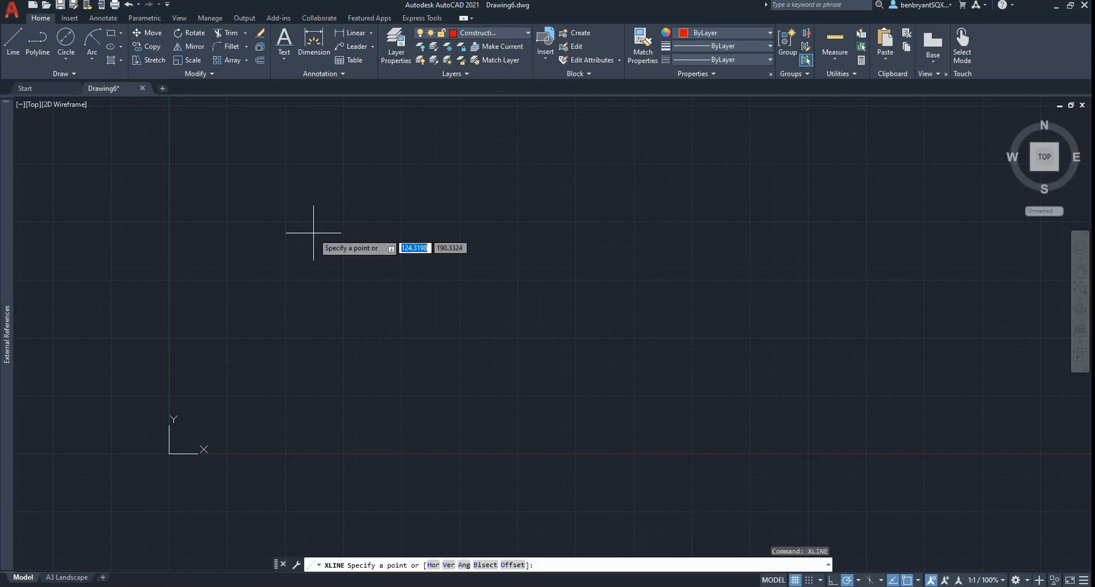
text(0,0)
key(Return)
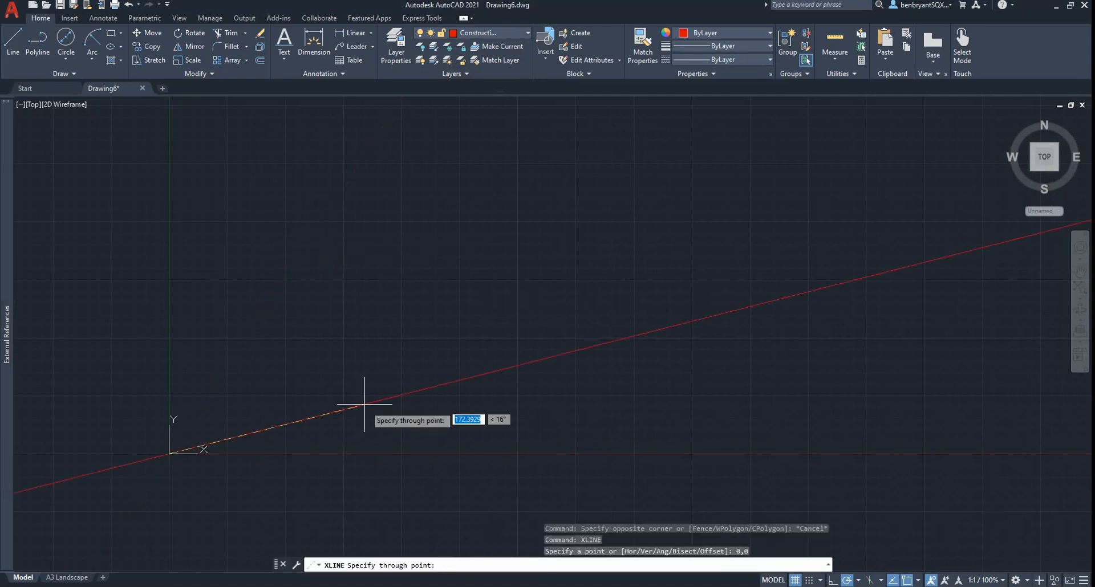
click(372, 452)
click(174, 294)
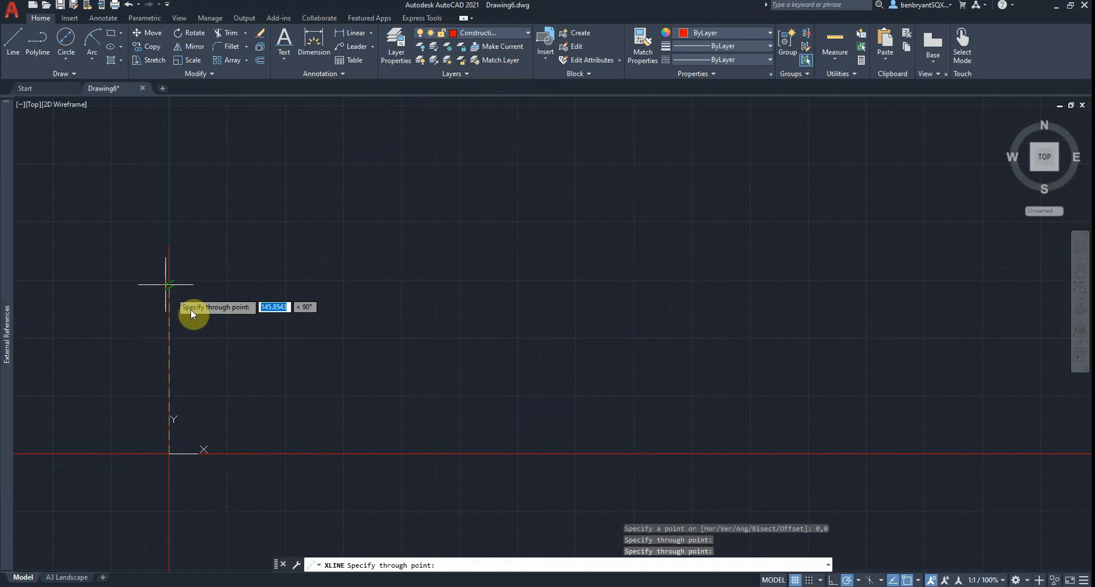
key(Escape)
Offset the horizontal construction line upward twice in succession, at a spacing of 10.
scroll(372, 365, down, 7)
scroll(392, 336, up, 4)
mouse_move(308, 433)
middle_down()
mouse_move(505, 286)
mouse_move(562, 218)
mouse_move(509, 283)
middle_up()
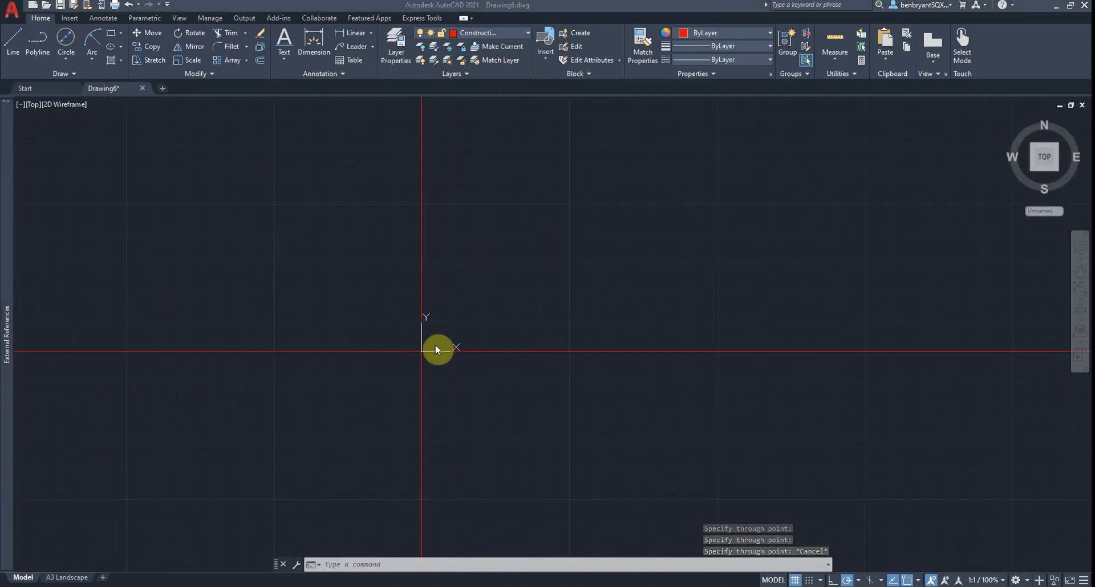
key(alt+Tab)
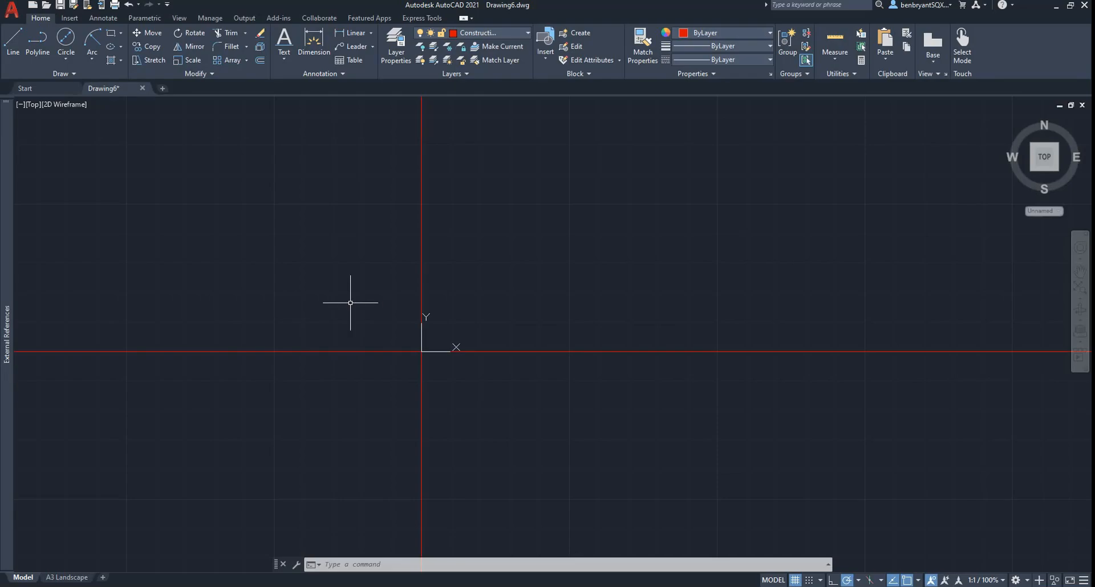
text(o)
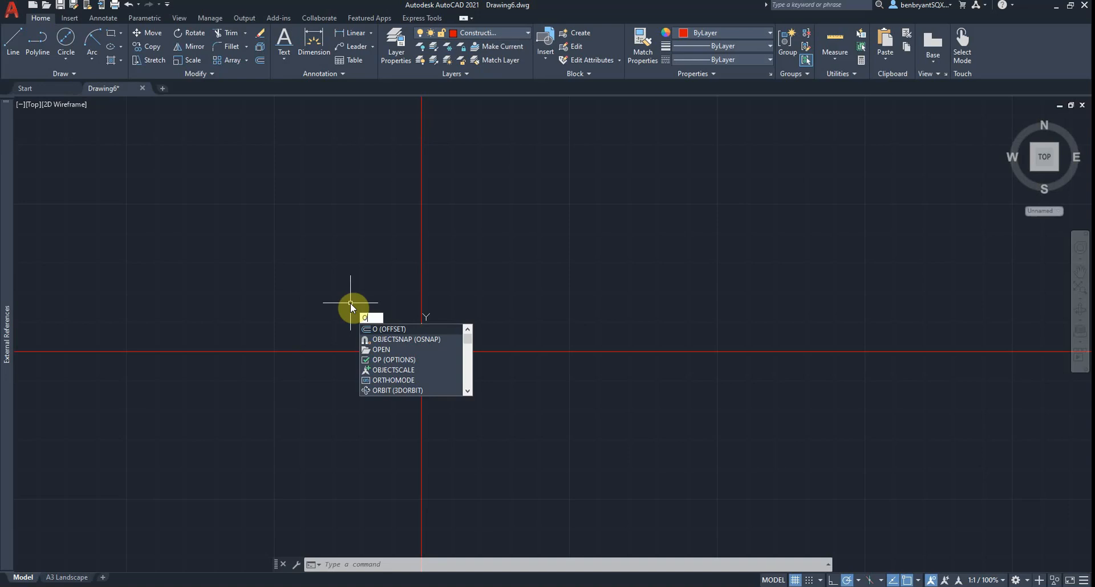
key(Return)
text(10)
key(Return)
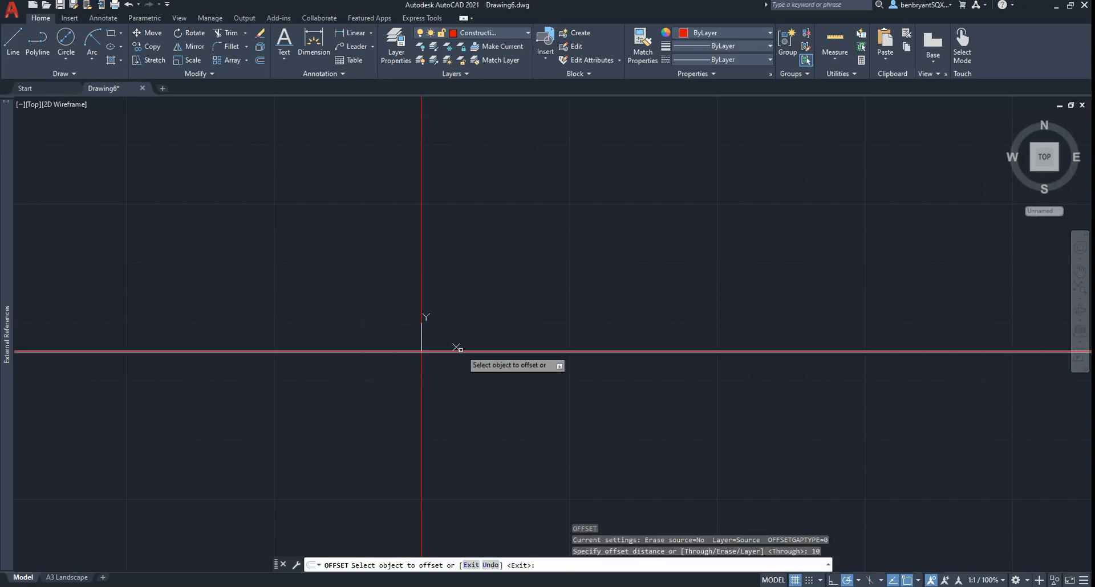
click(484, 352)
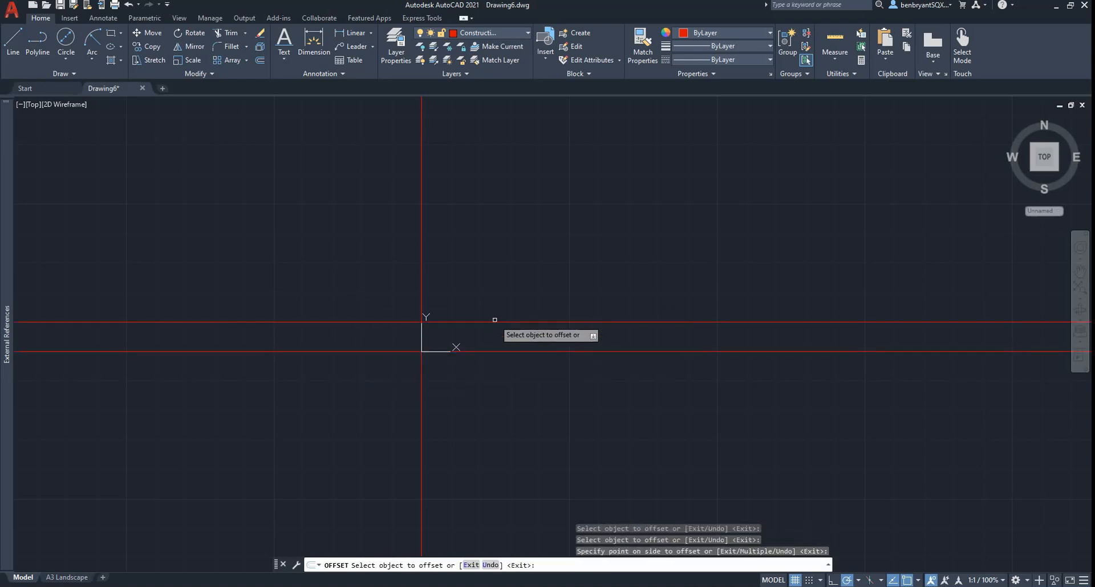
click(493, 315)
click(496, 322)
click(497, 313)
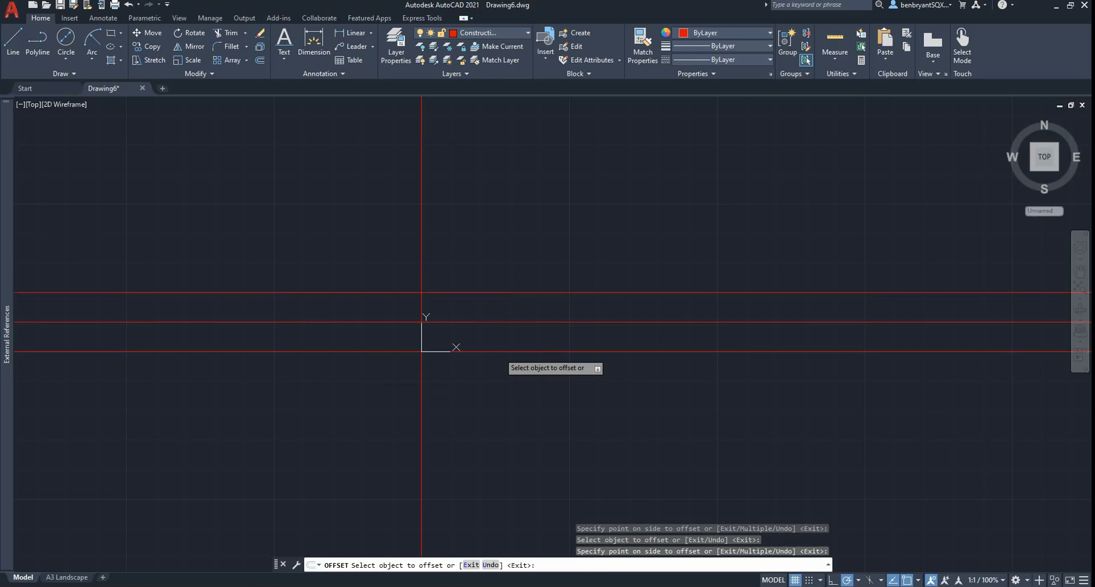
Offset the horizontal construction line through the origin downward twice in succession, at a spacing of 10.
click(500, 353)
click(500, 384)
click(500, 382)
click(465, 415)
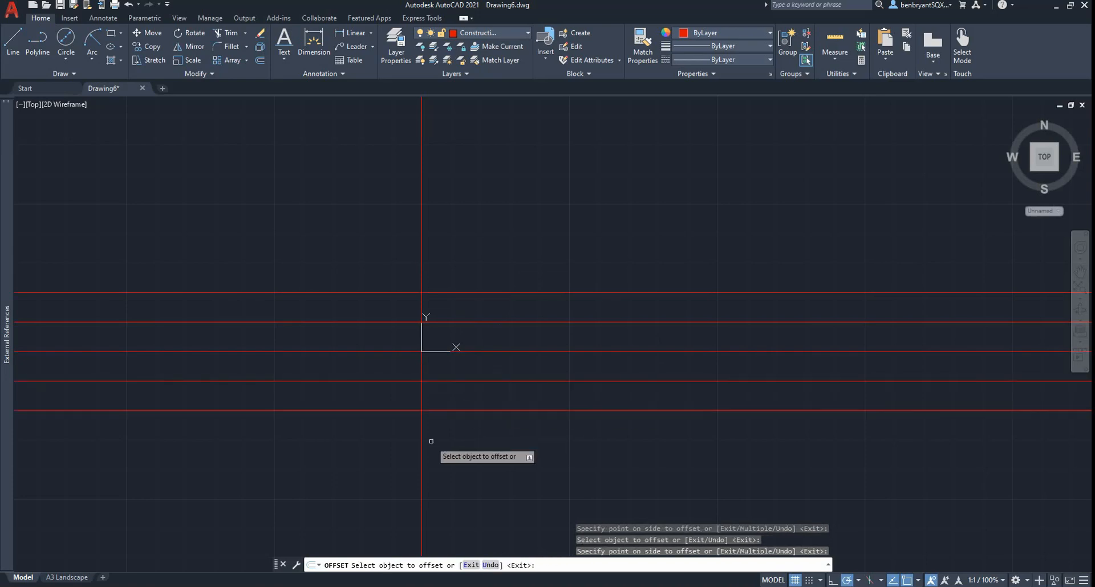
Offset the vertical construction line twice to each side of the origin, at a spacing of 10.
click(422, 443)
click(420, 451)
click(421, 450)
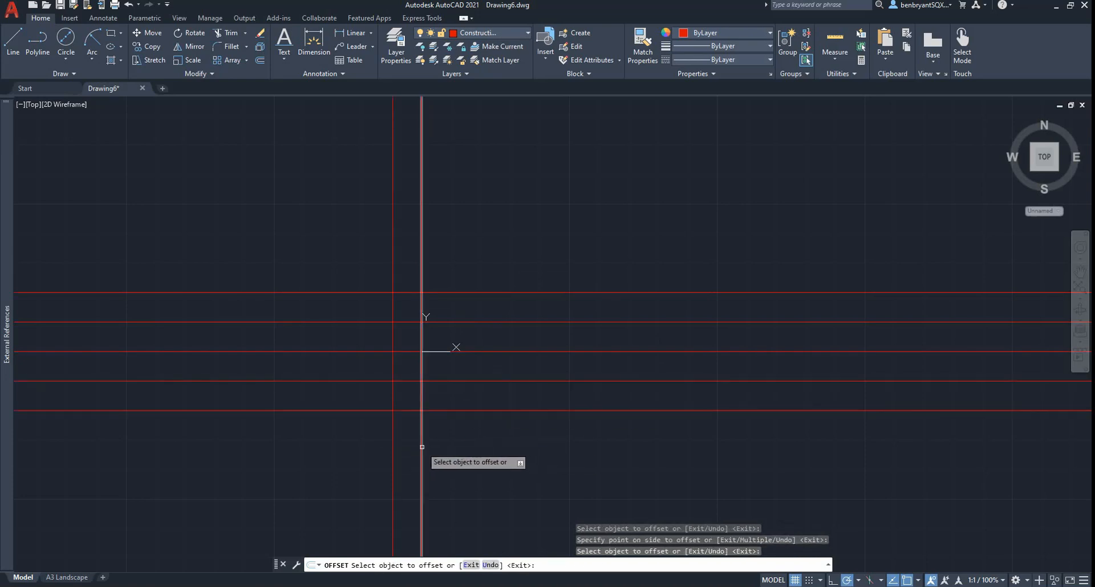
click(455, 449)
click(393, 452)
click(376, 445)
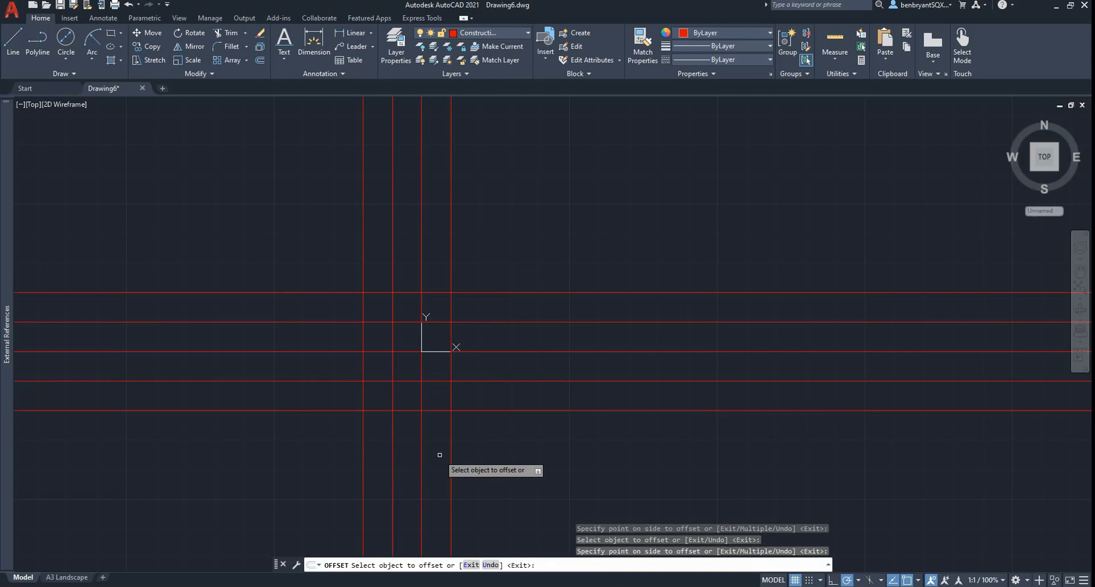
click(450, 450)
click(489, 444)
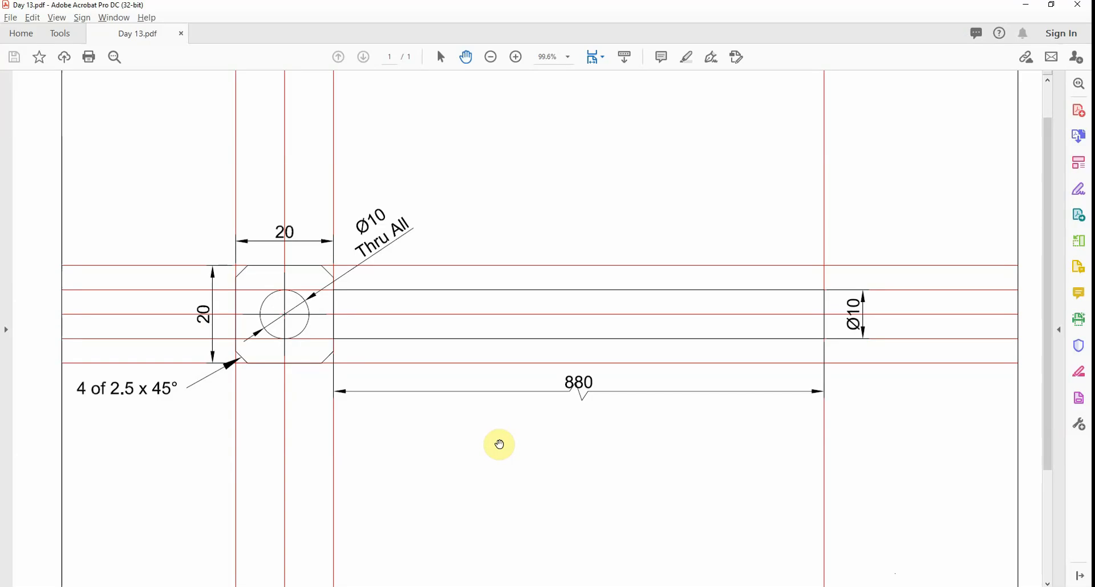
Check the reference PDF and draw a circle of diameter 5 centred on the origin.
key(alt+Tab)
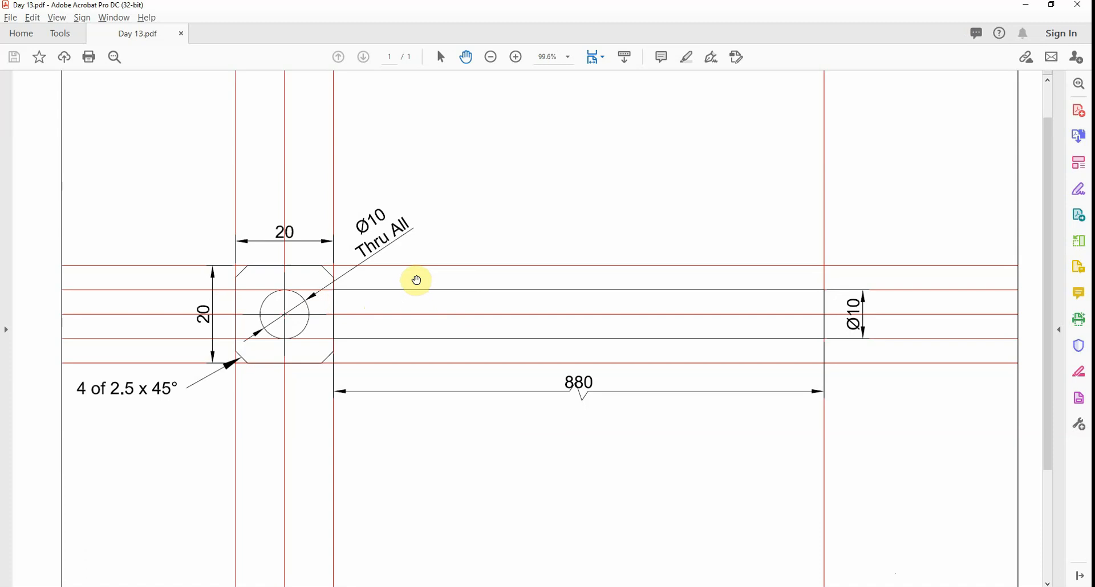
key(alt+Tab)
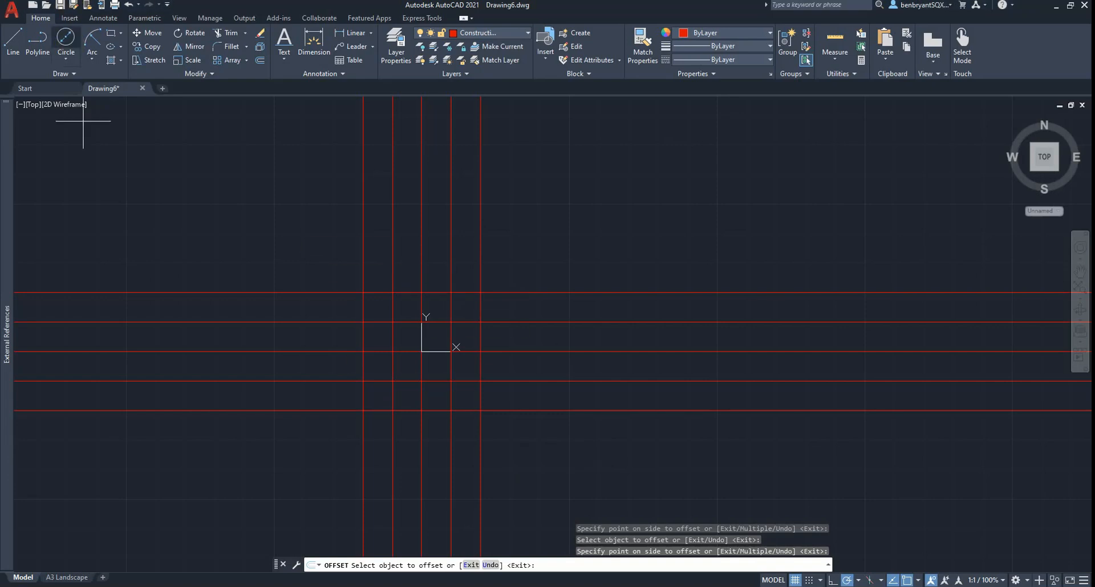
click(65, 38)
click(421, 352)
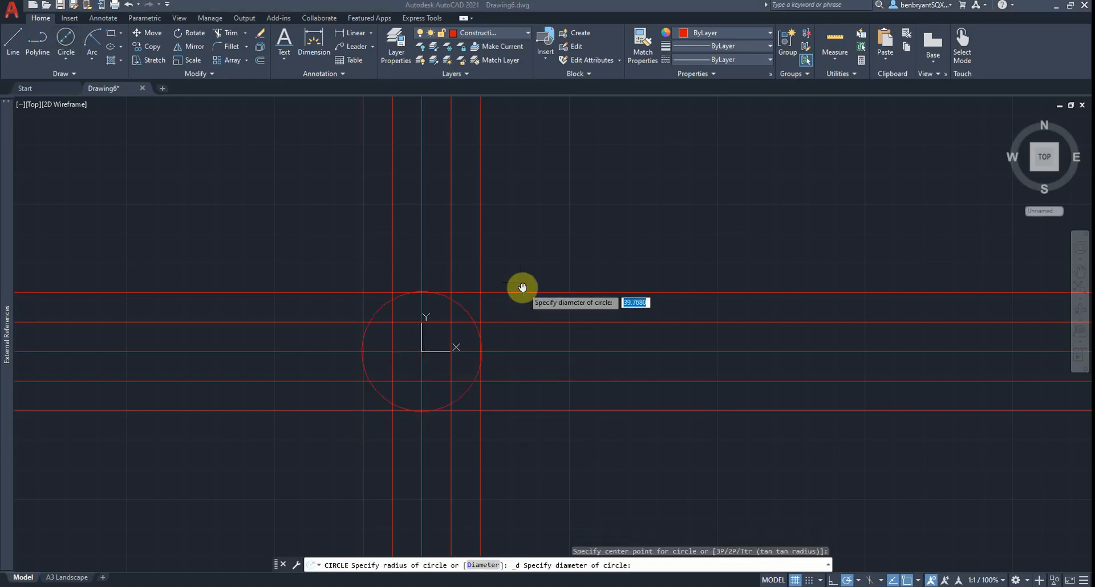
key(alt+Tab)
key(alt+Tab)
text(5)
key(Return)
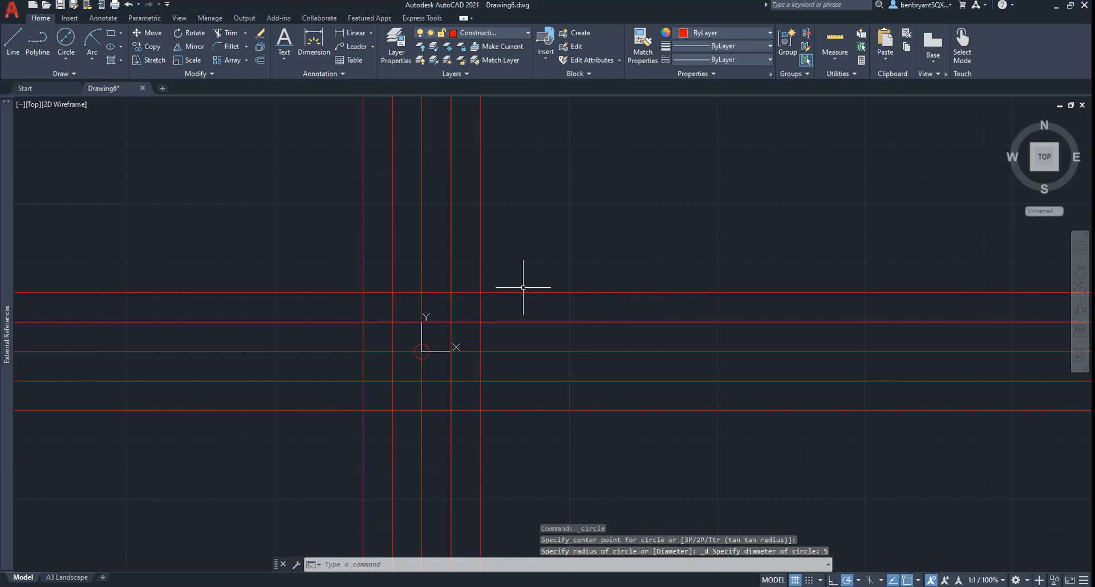
Recheck the hole size in the reference PDF and set the circle's diameter to 10 in its properties.
key(alt+Tab)
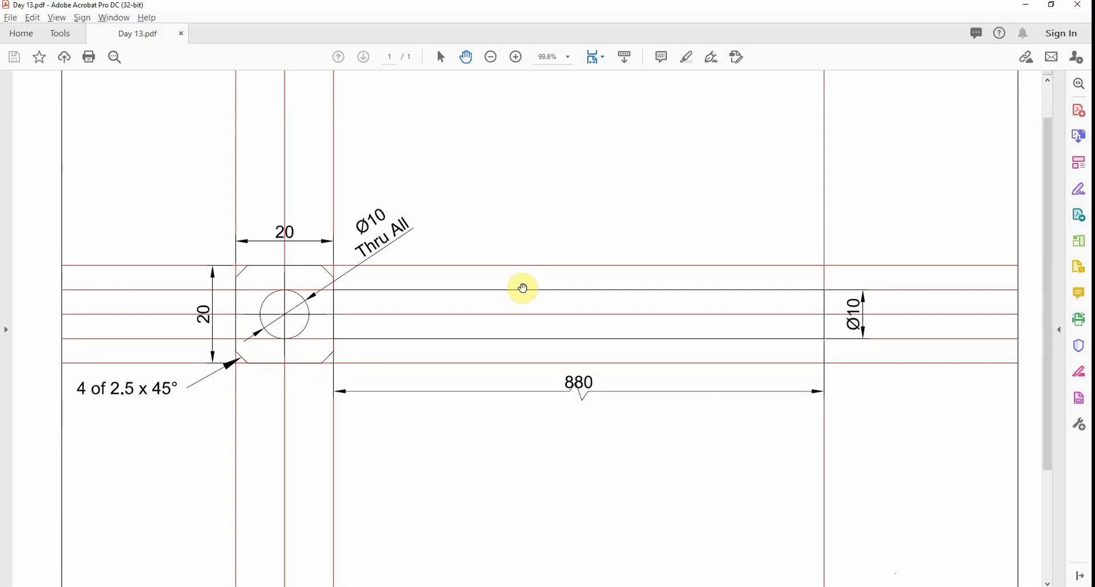
key(alt+Tab)
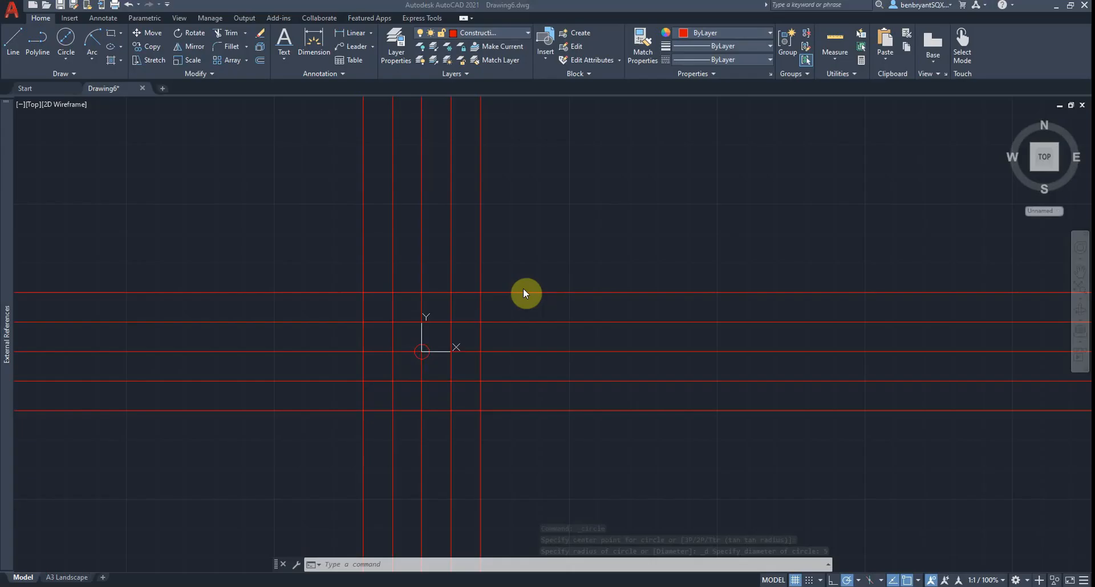
click(415, 357)
right_click(415, 357)
click(450, 335)
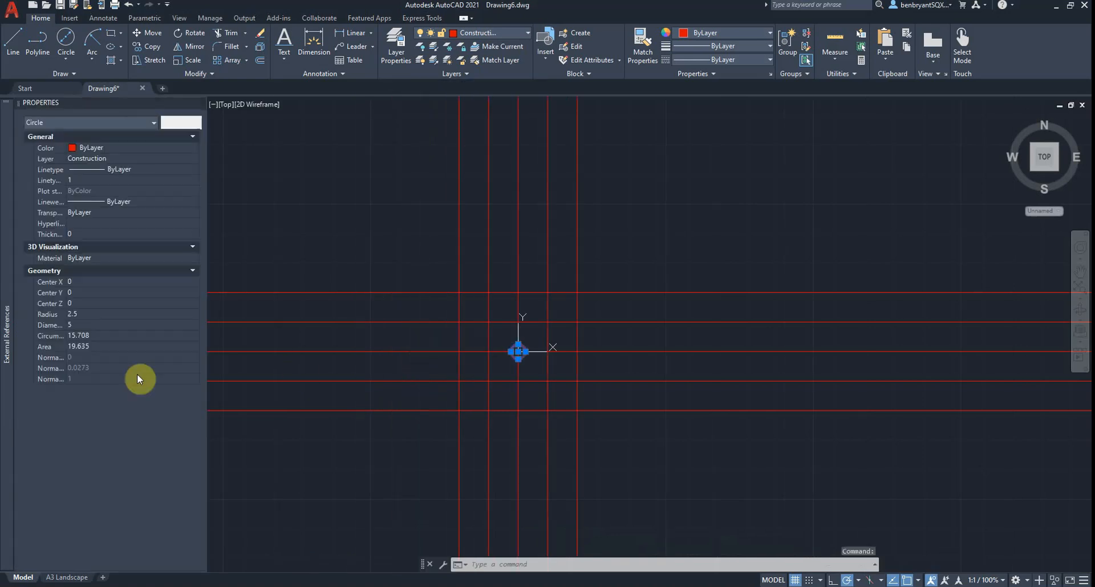
click(91, 325)
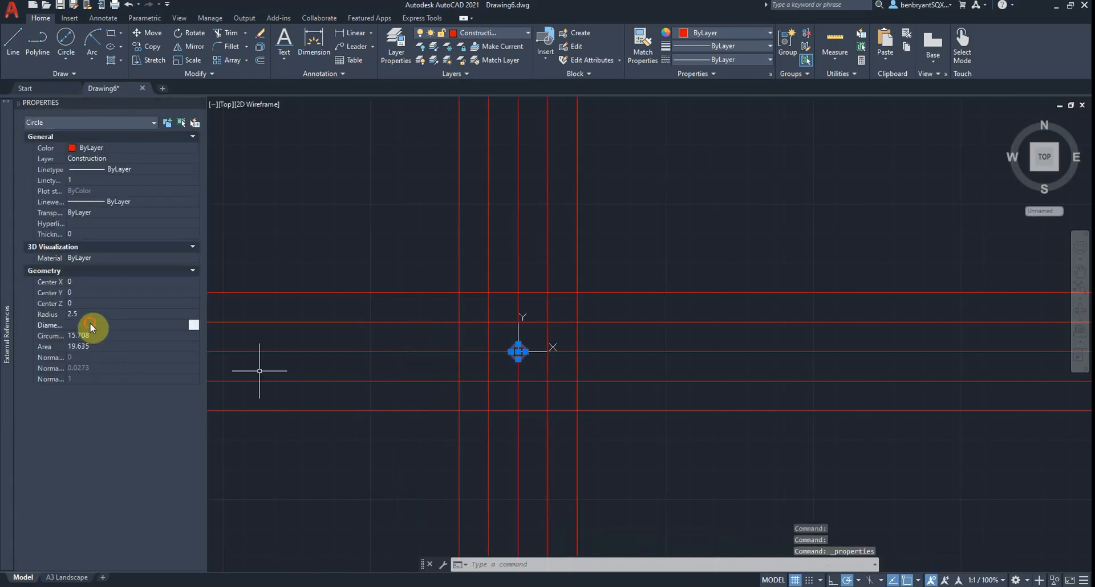
text(10)
key(Return)
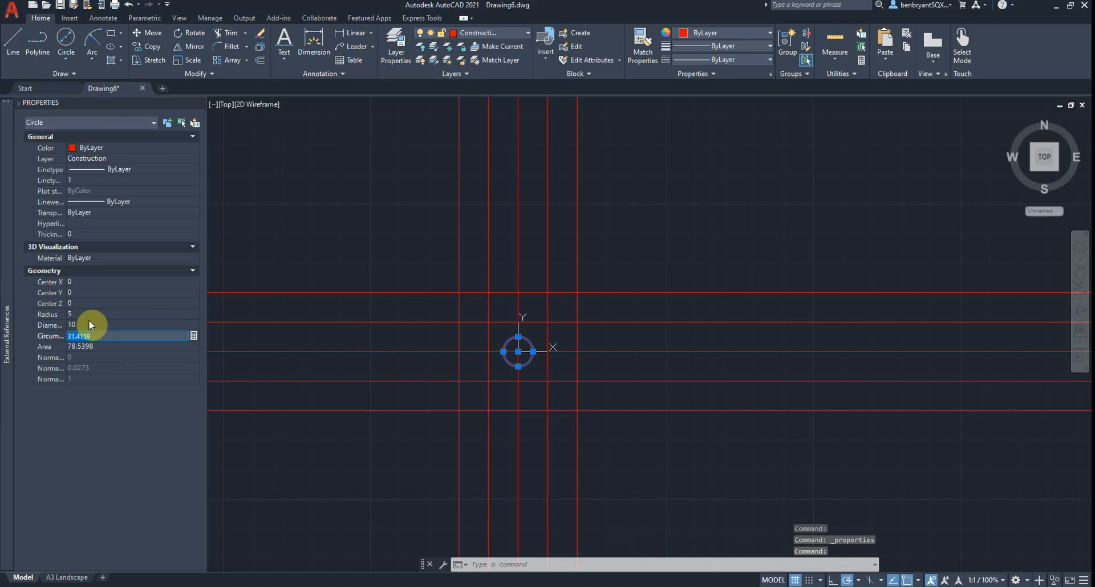
click(21, 106)
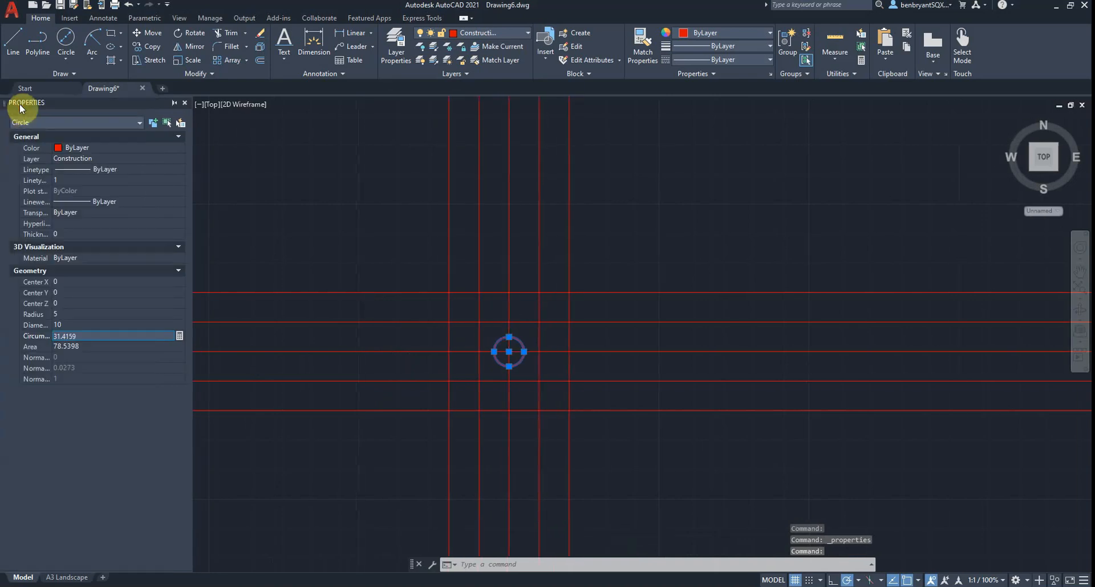
click(184, 105)
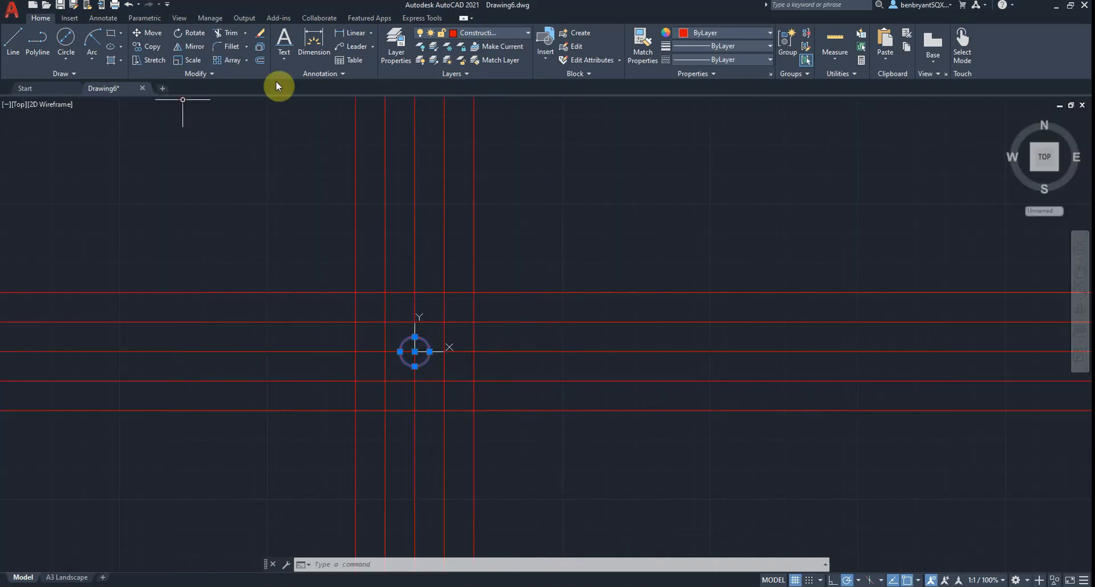
Move the circle to the Drawing layer and make Drawing the current layer.
click(501, 35)
click(492, 104)
key(Escape)
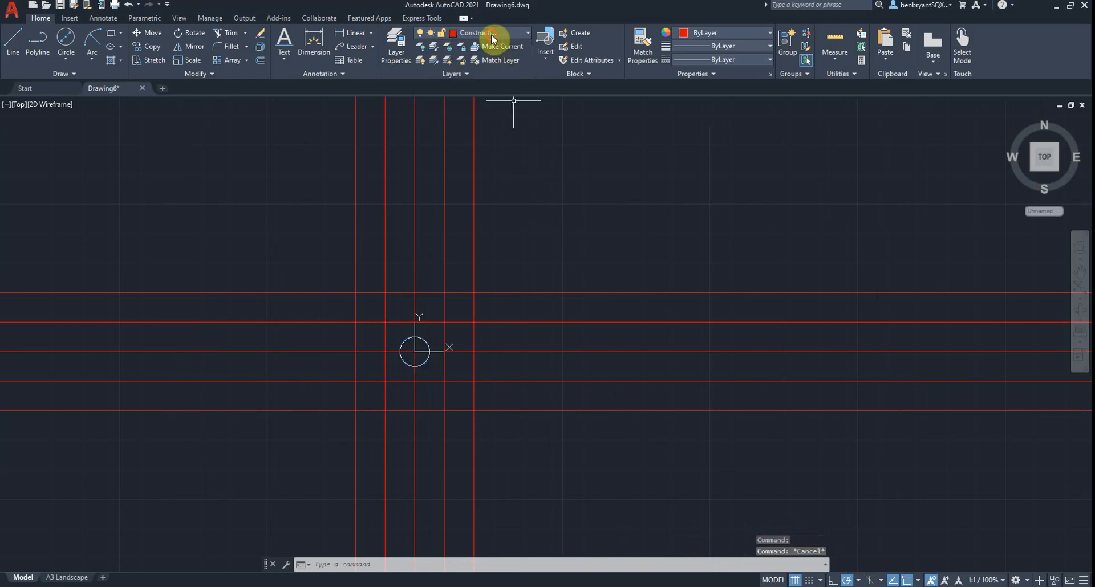
click(491, 35)
click(486, 91)
Draw a 20 by 20 square around the circle, using opposite intersections of the inner construction lines as corners.
scroll(516, 301, up, 2)
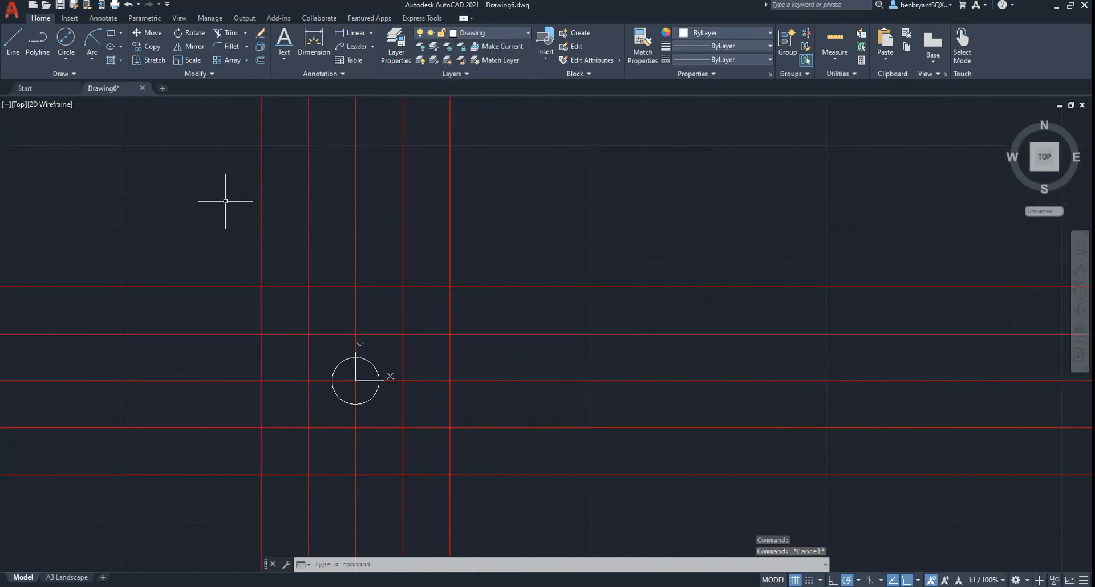
click(111, 39)
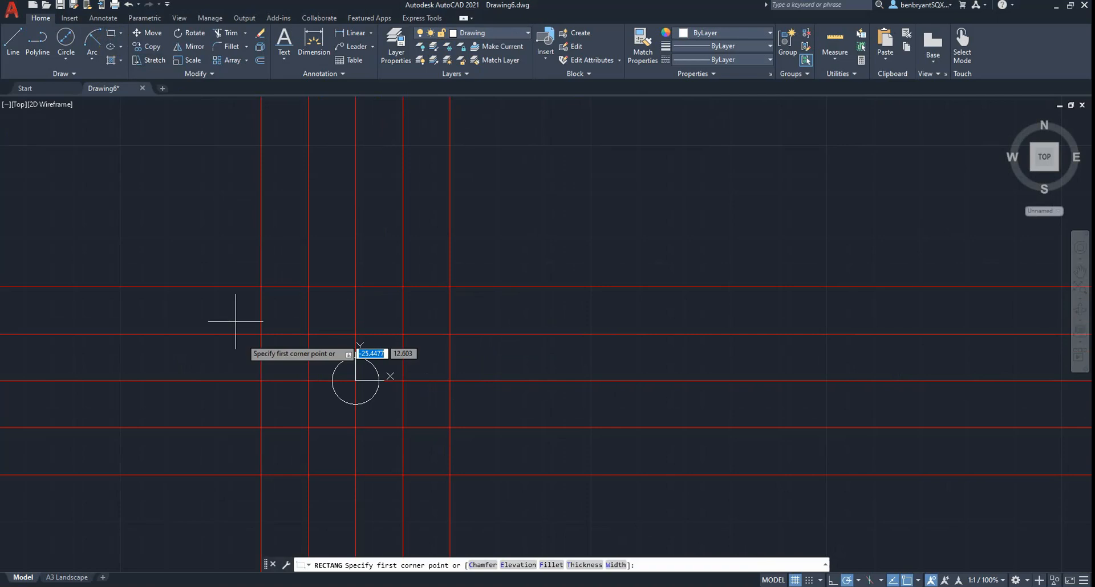
click(308, 428)
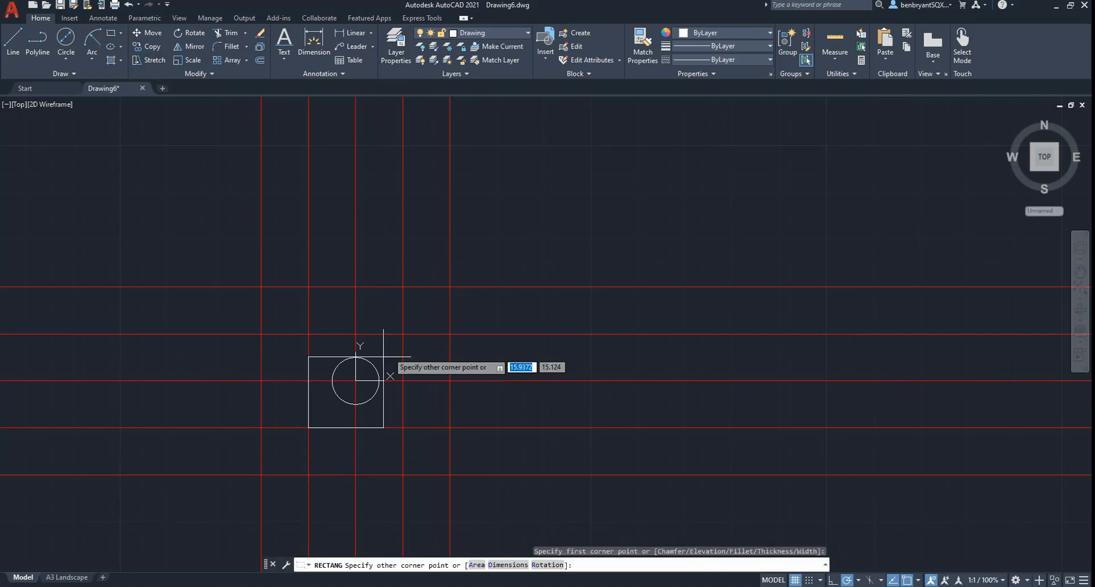
click(402, 334)
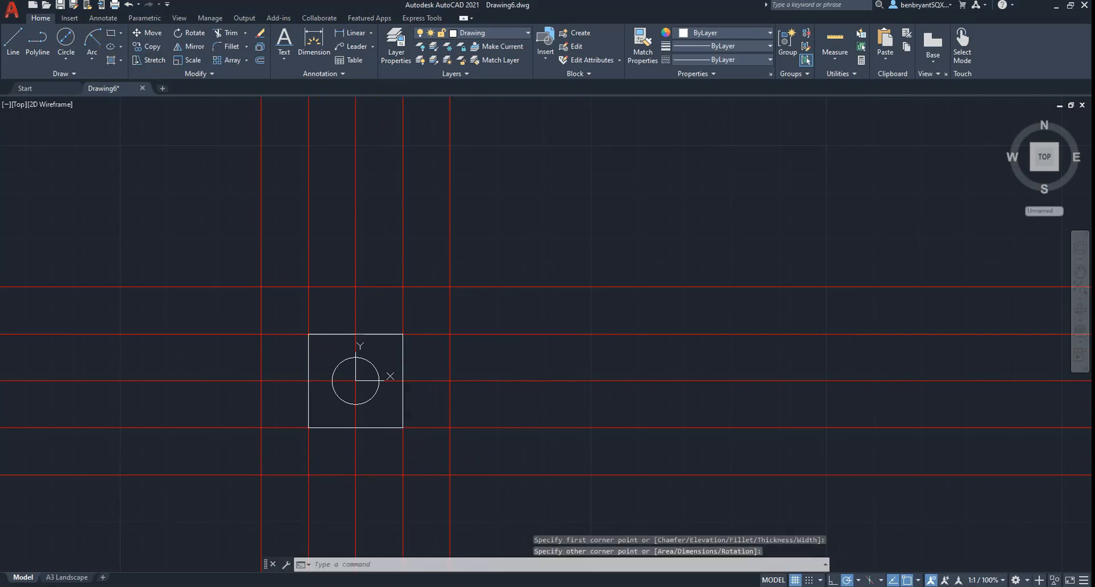
key(alt+Tab)
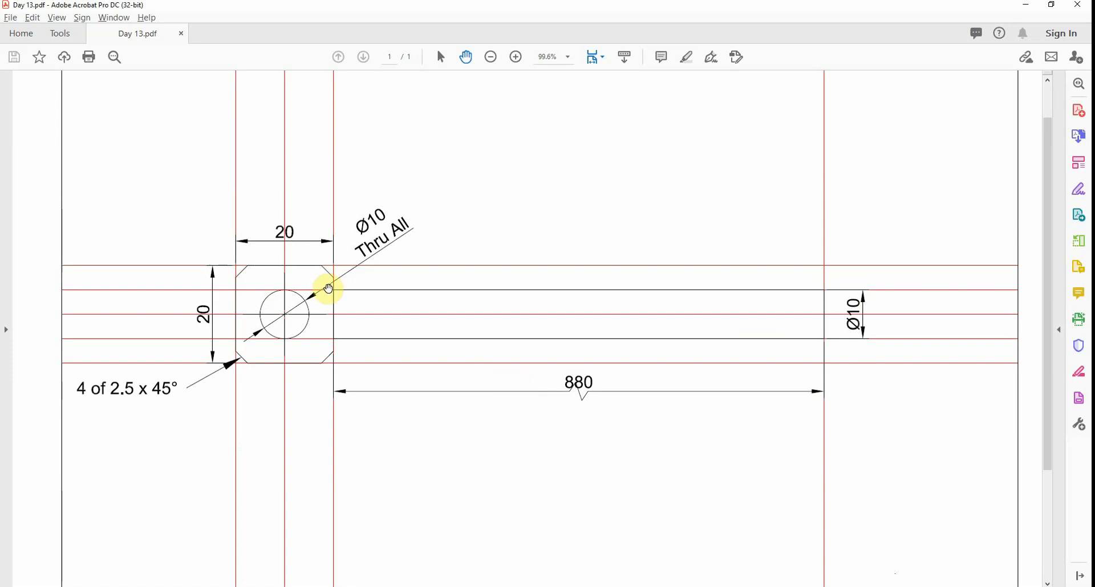
Start a multiple-corner chamfer with both distances set to 2.5, checking the chamfer size in the reference PDF.
key(alt+Tab)
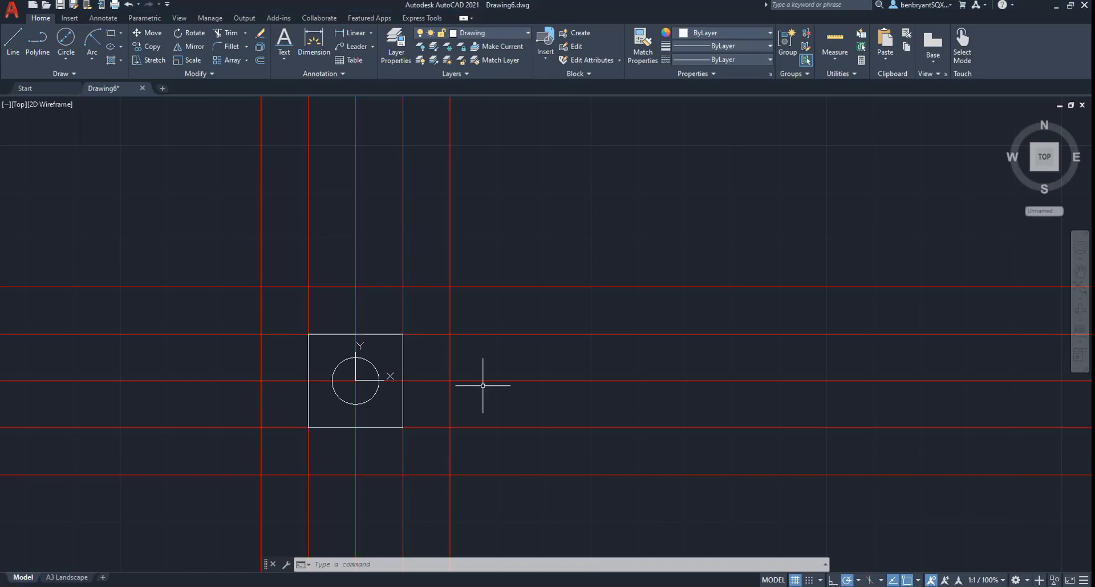
text(CHA)
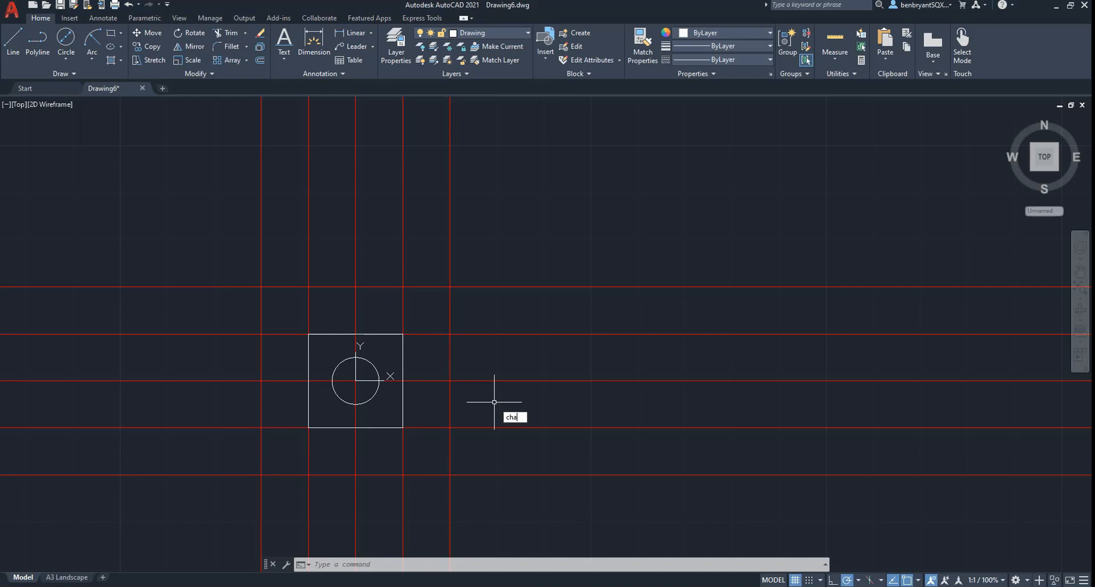
key(Return)
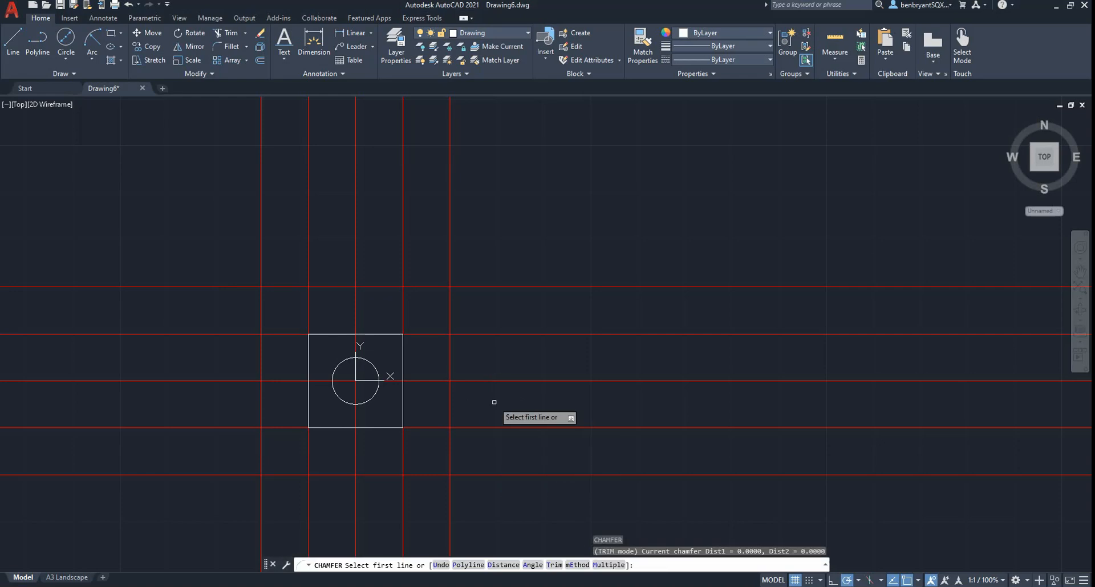
text(d)
key(Return)
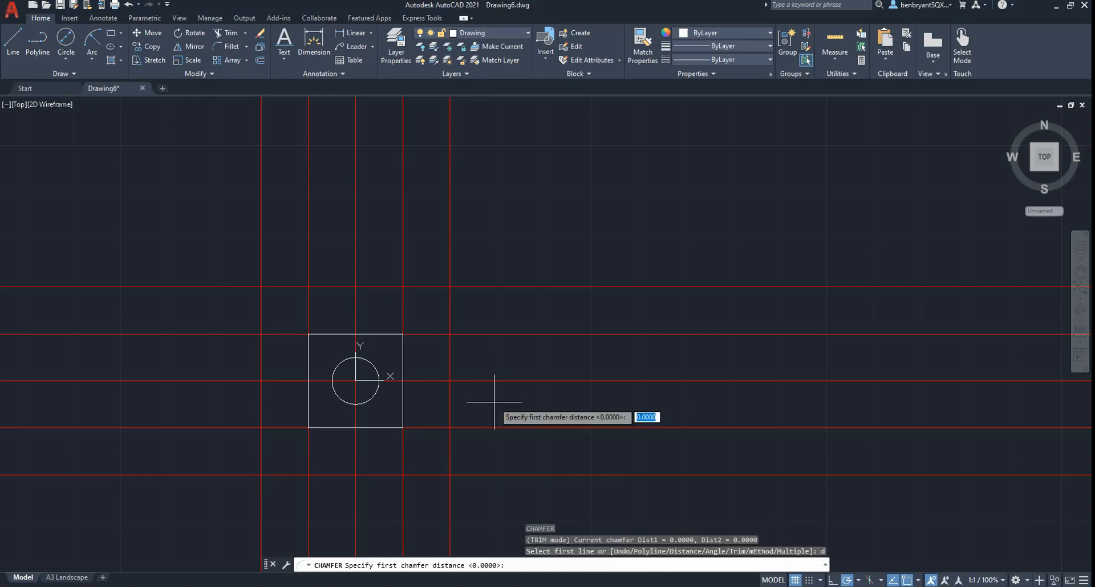
key(alt+Tab)
key(alt+Tab)
text(2.5)
key(Return)
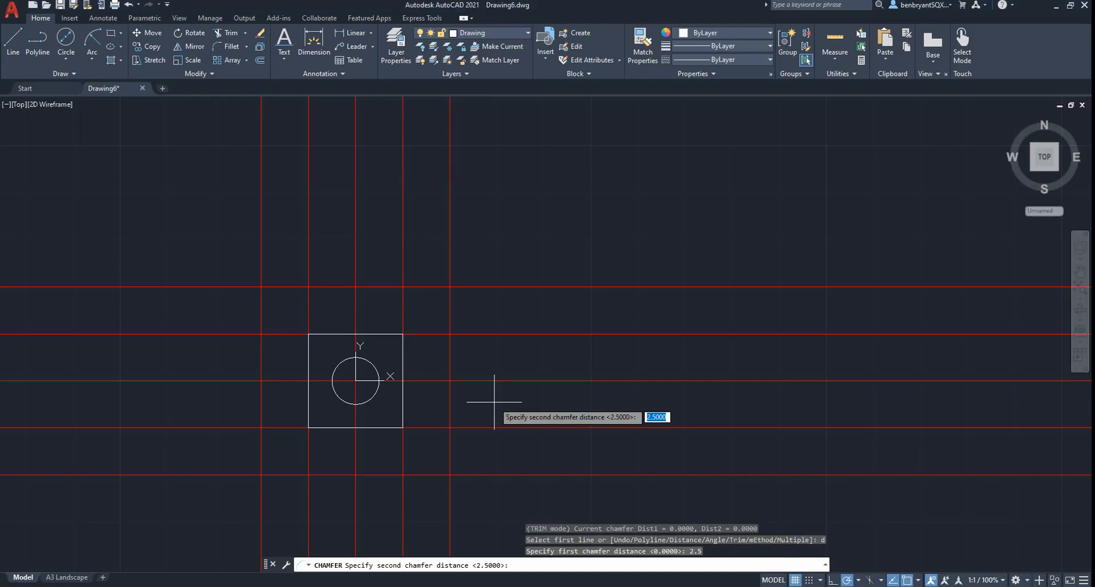
text(2.5)
key(Return)
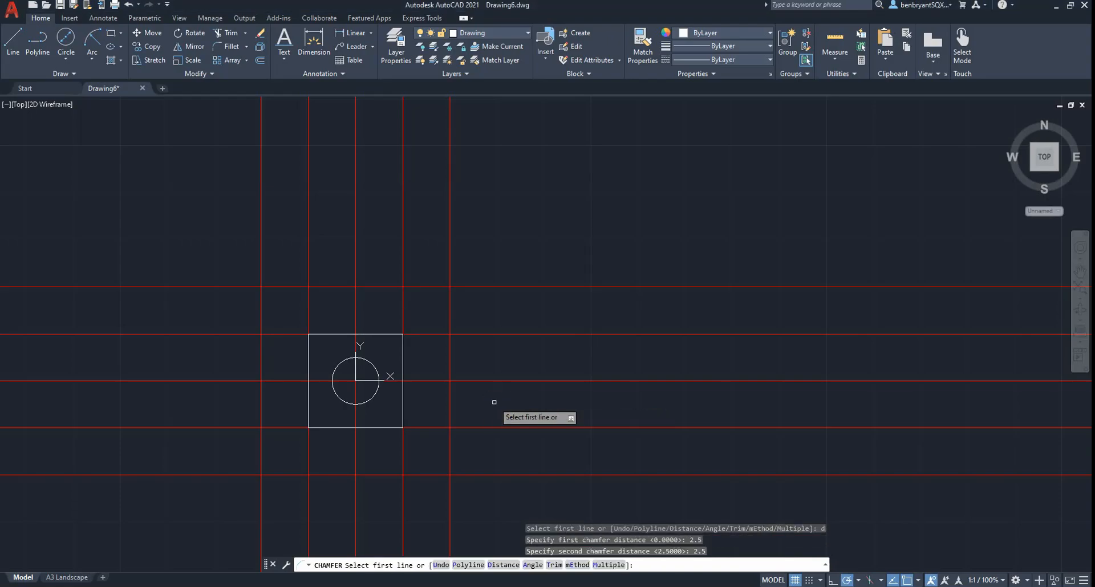
text(m)
key(Return)
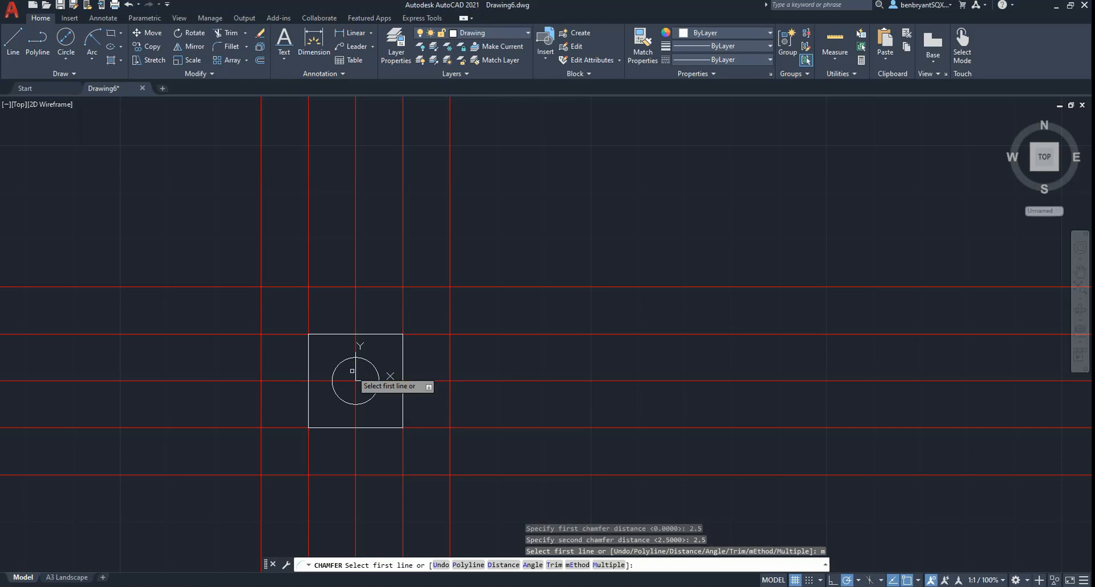
Chamfer all four corners of the square around the circle.
click(309, 358)
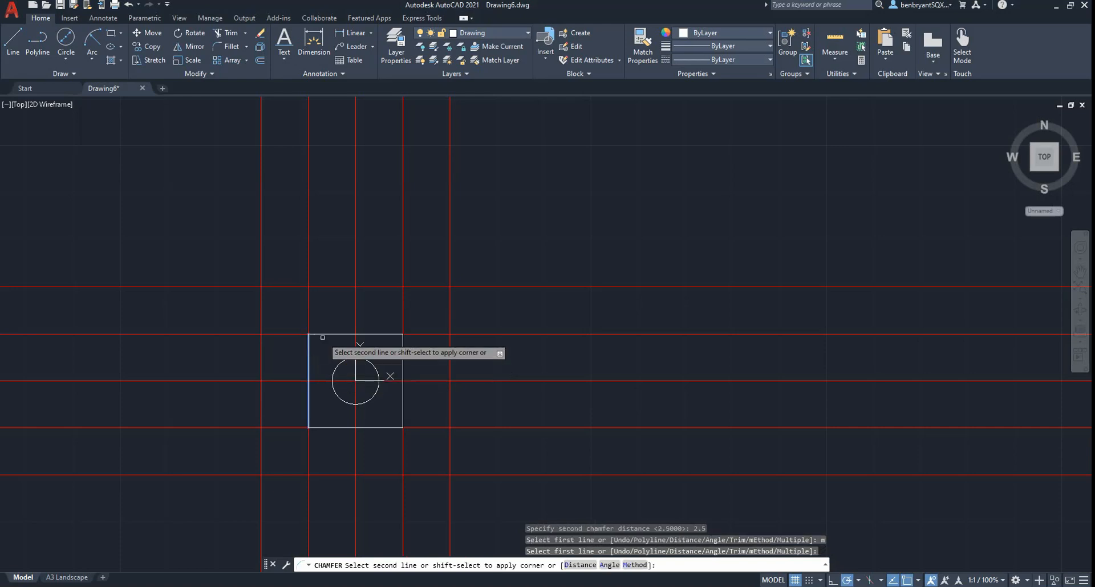
click(350, 336)
click(393, 335)
click(403, 343)
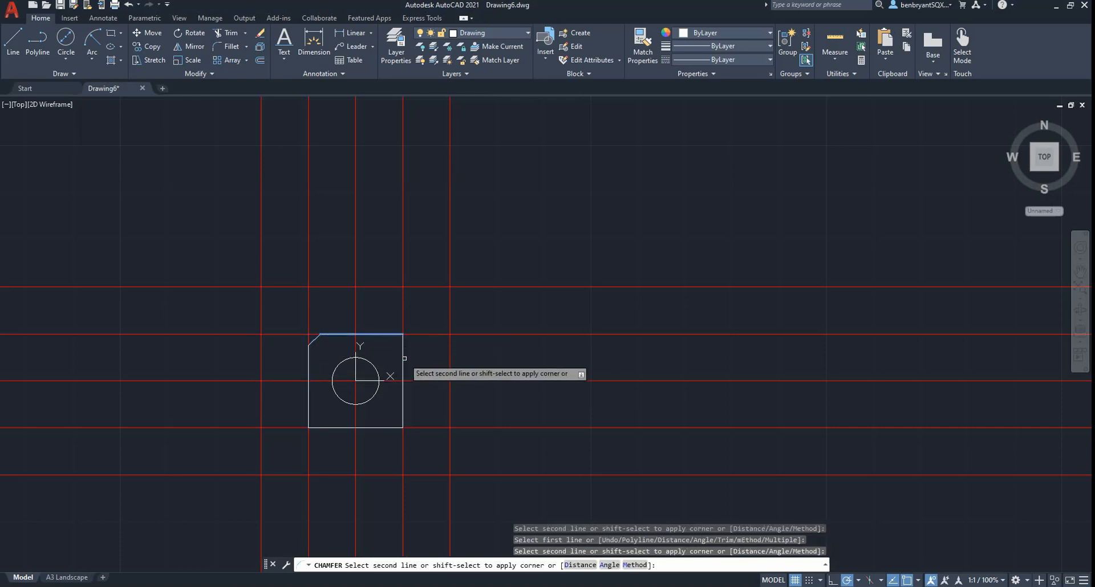
click(401, 364)
click(402, 406)
click(390, 428)
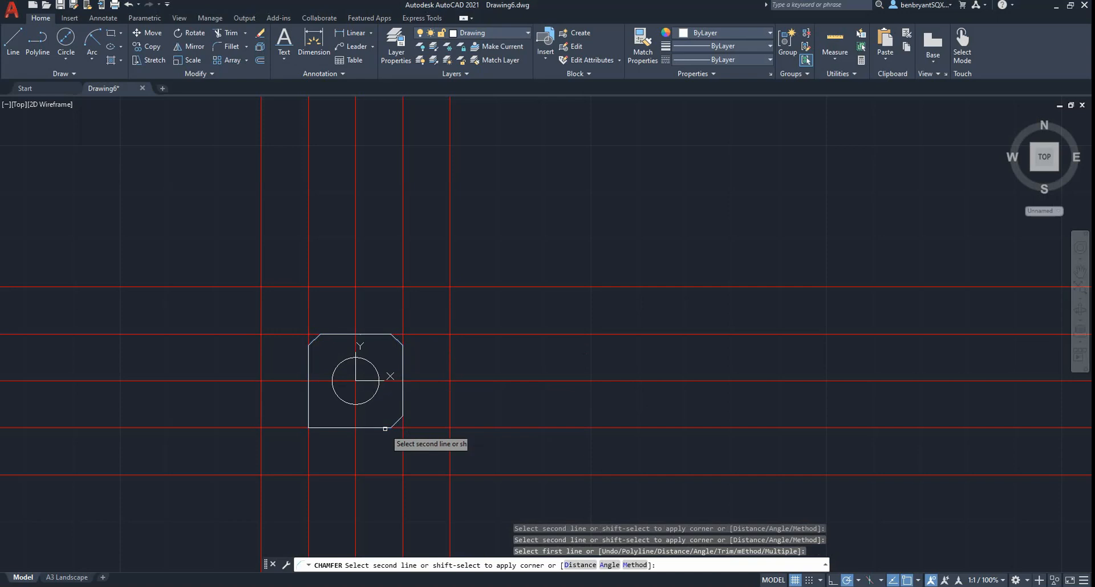
click(324, 428)
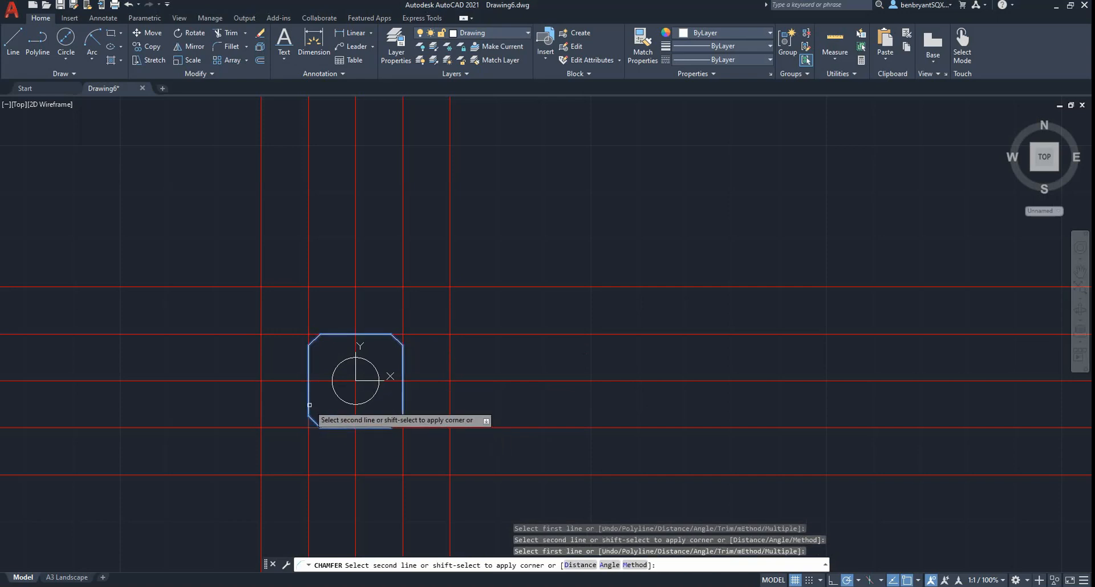
click(308, 403)
key(Escape)
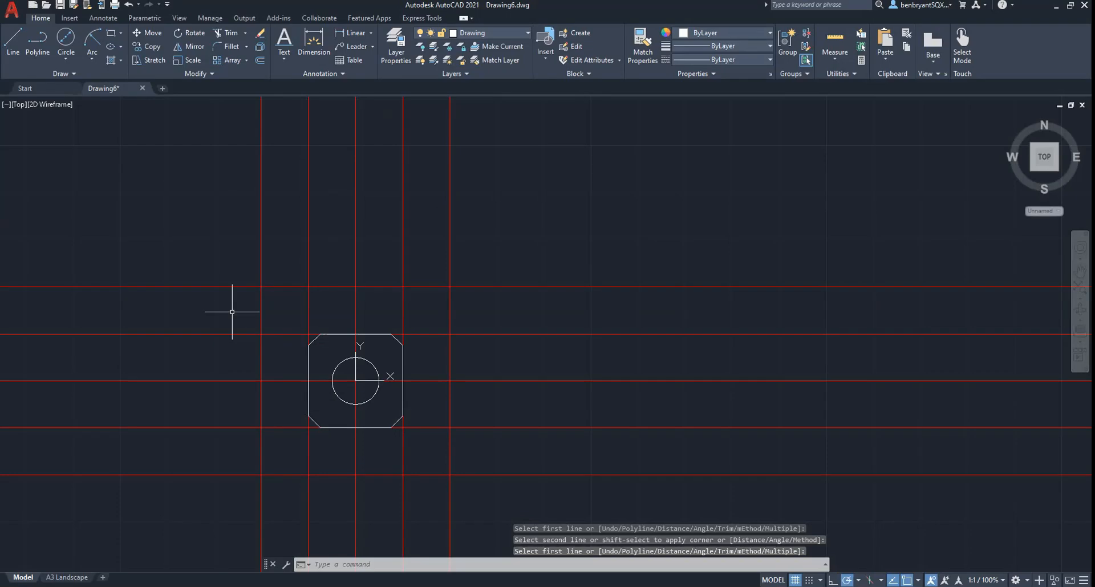
click(352, 33)
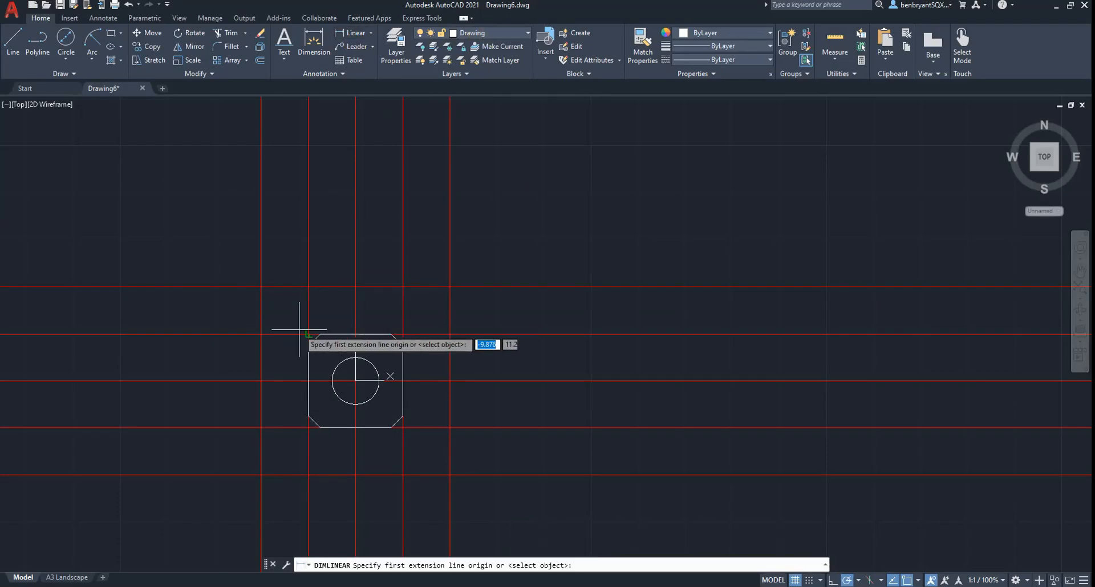
click(319, 334)
click(403, 334)
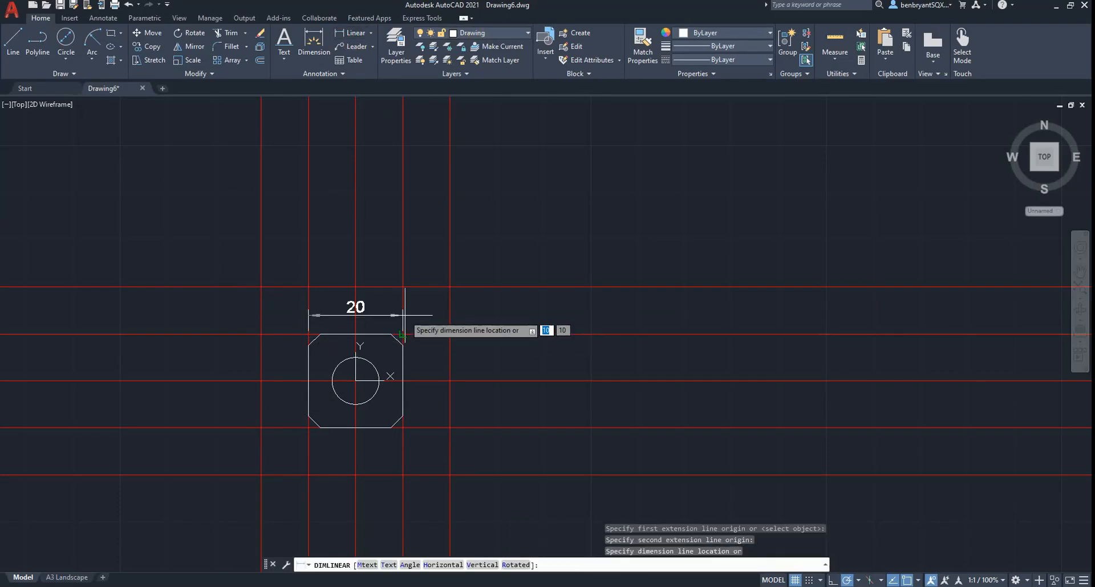
key(Escape)
Make Dims the current layer.
click(493, 37)
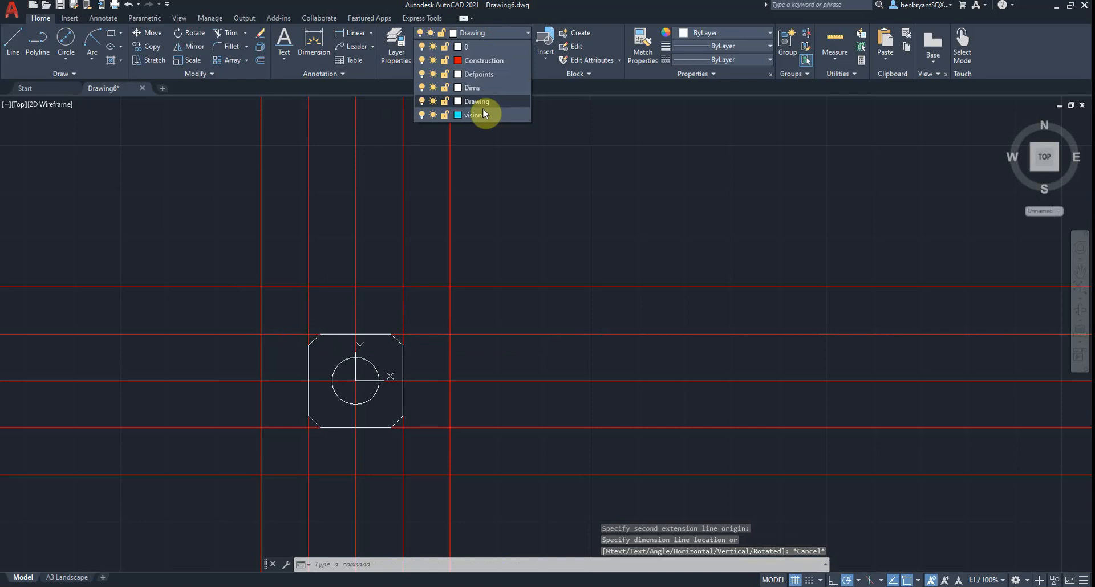
click(481, 84)
click(352, 33)
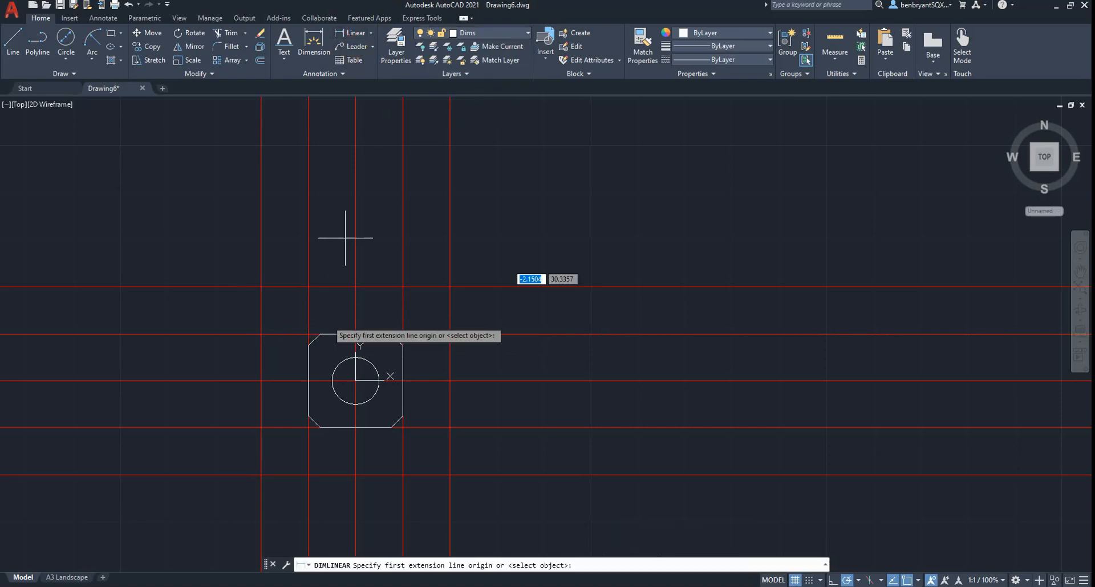
click(309, 335)
click(403, 334)
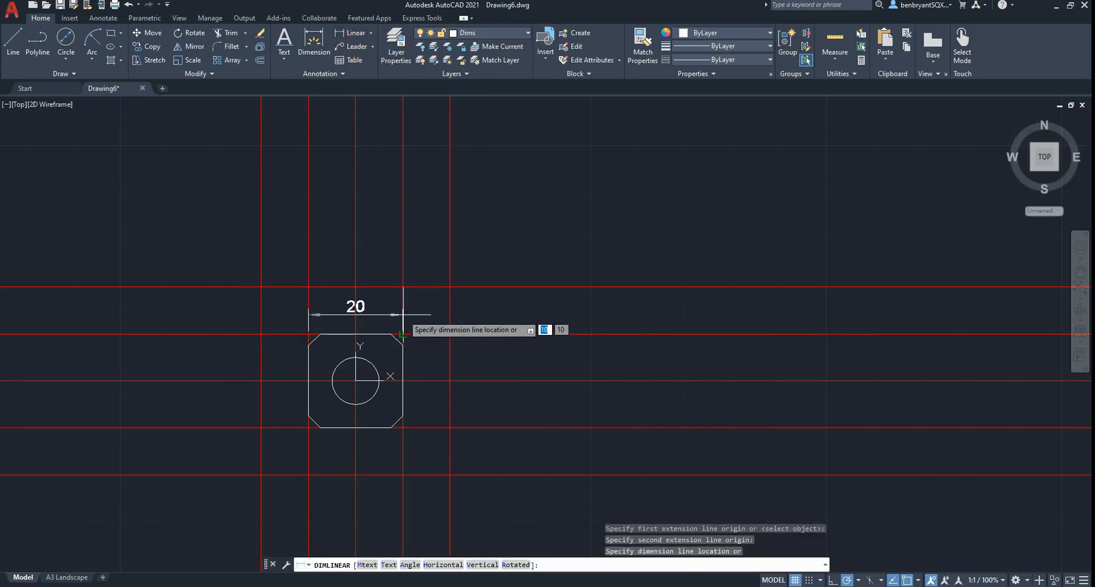
text(5)
key(Return)
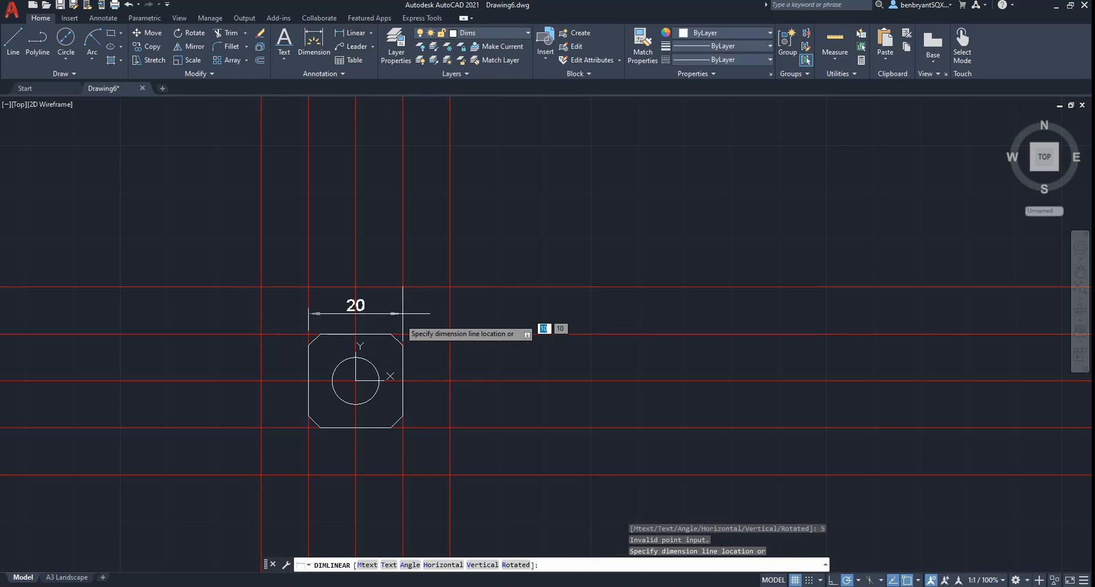
key(Escape)
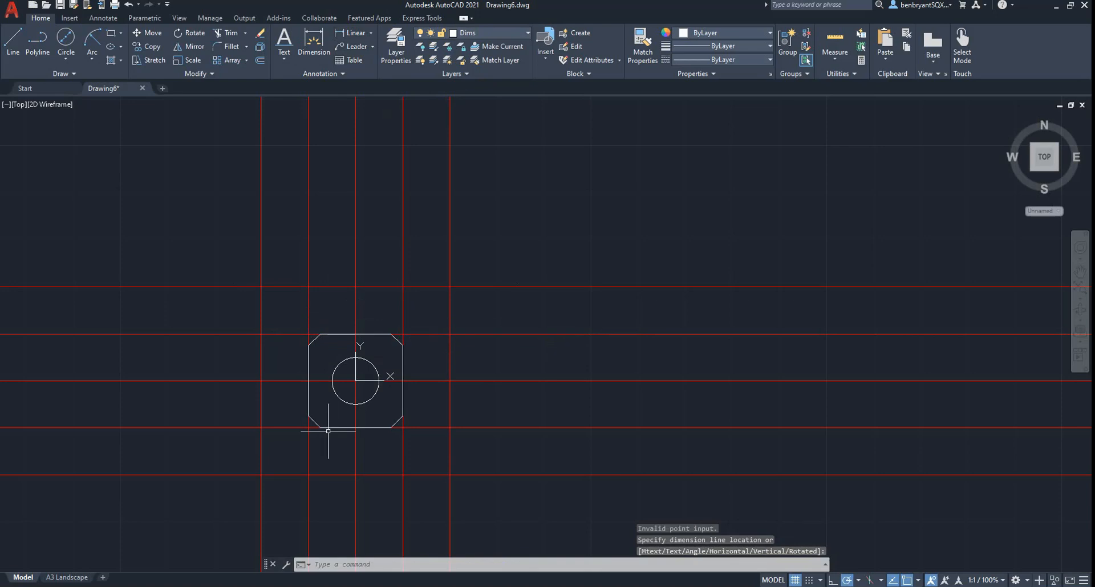
Add a horizontal linear dimension for the block's width, placing the dimension line 5 above its upper edge.
key(Return)
click(308, 335)
click(403, 335)
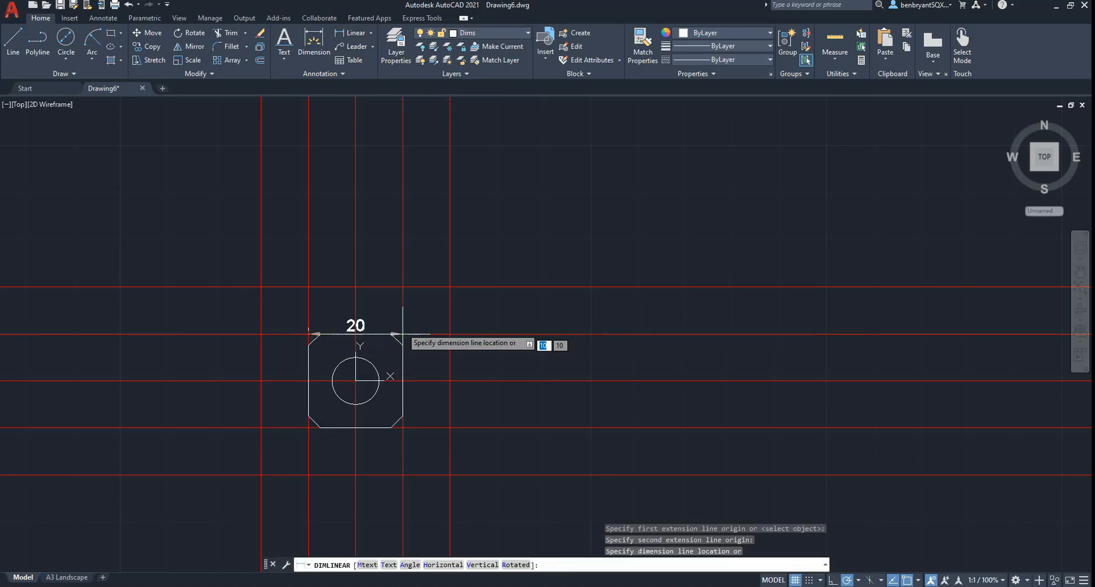
text(5)
key(Return)
Add a vertical linear dimension for the block's height, placing the dimension line 5 outside its left edge.
key(Return)
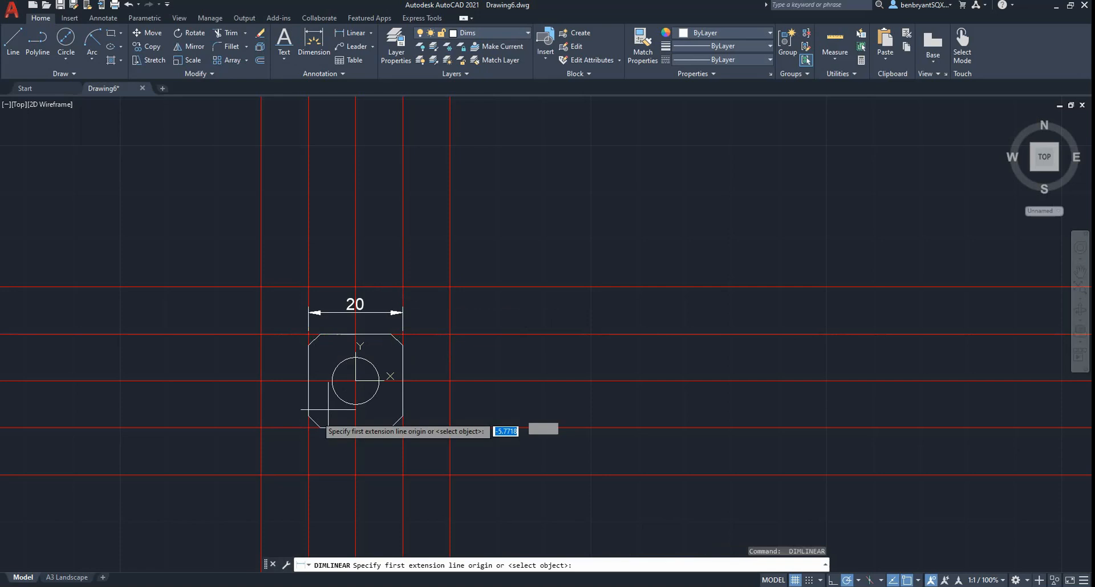
click(308, 334)
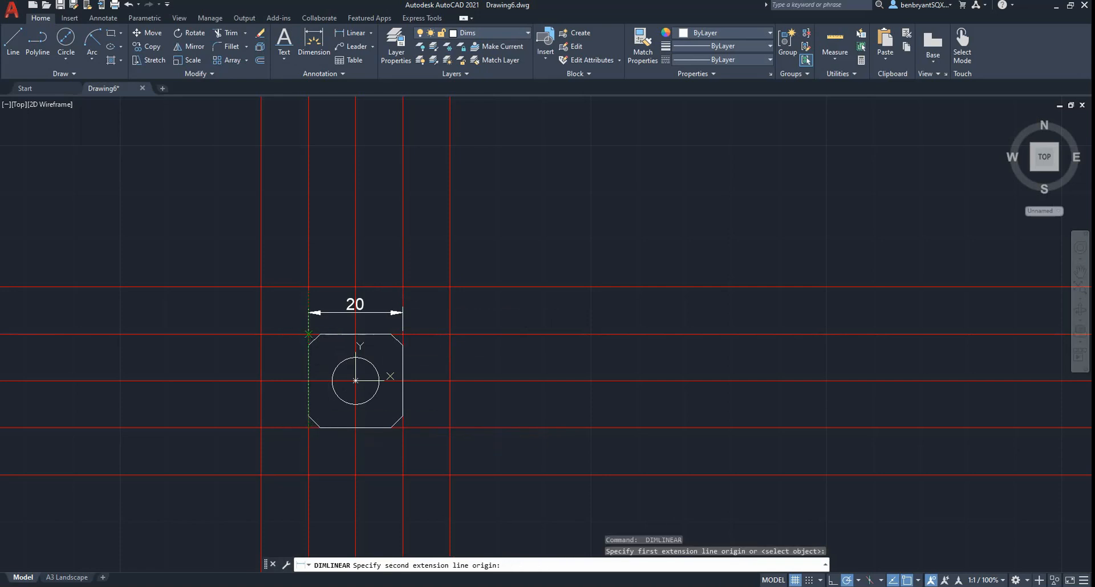
click(308, 427)
text(5)
key(Return)
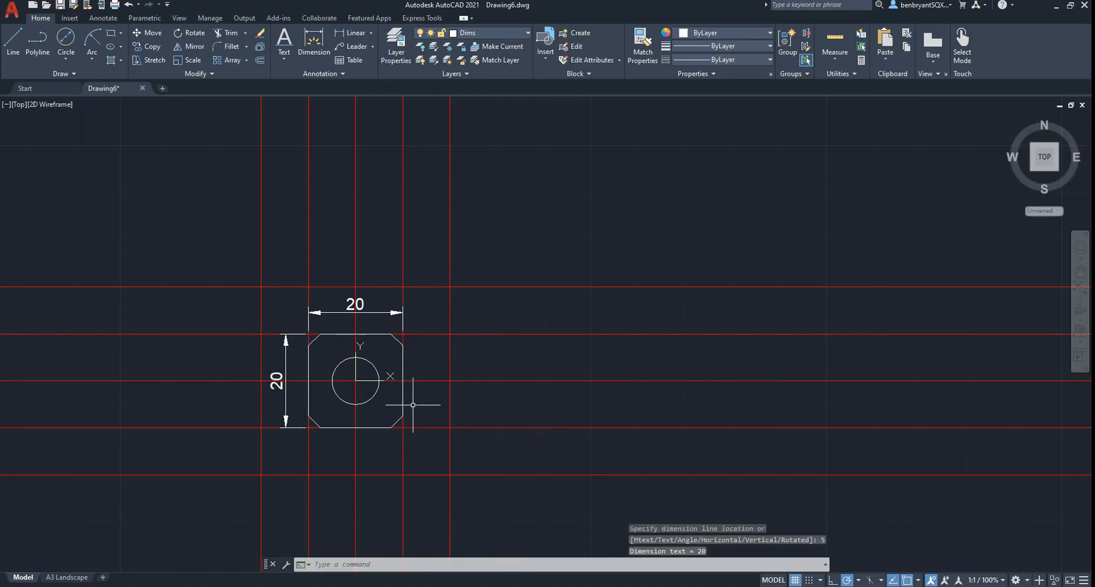
Add a diameter dimension to the circle, with its text outside the block's upper-right corner.
click(371, 36)
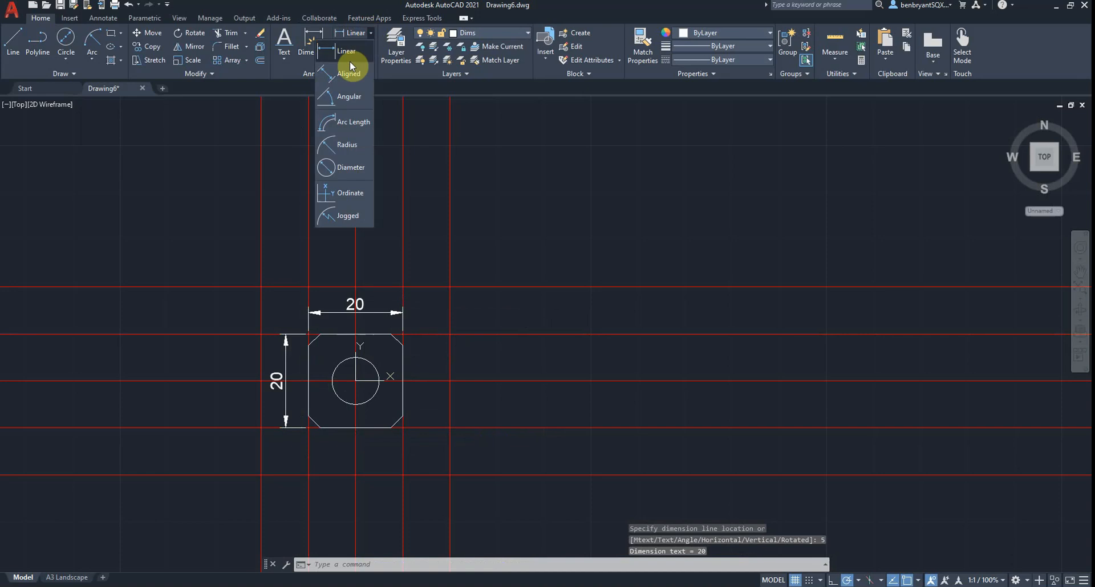
click(353, 152)
click(350, 358)
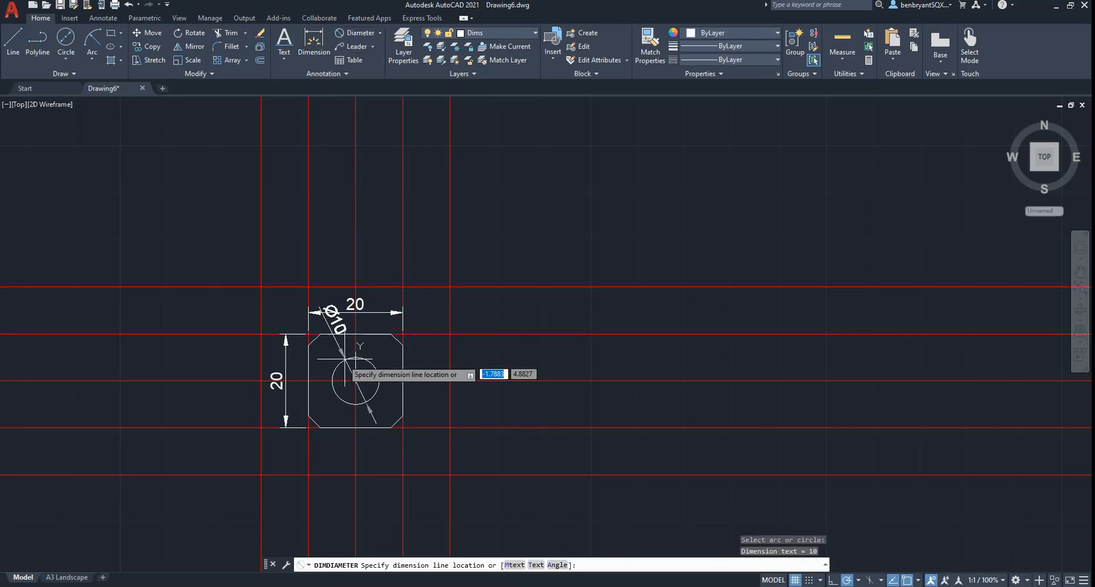
click(436, 308)
key(Escape)
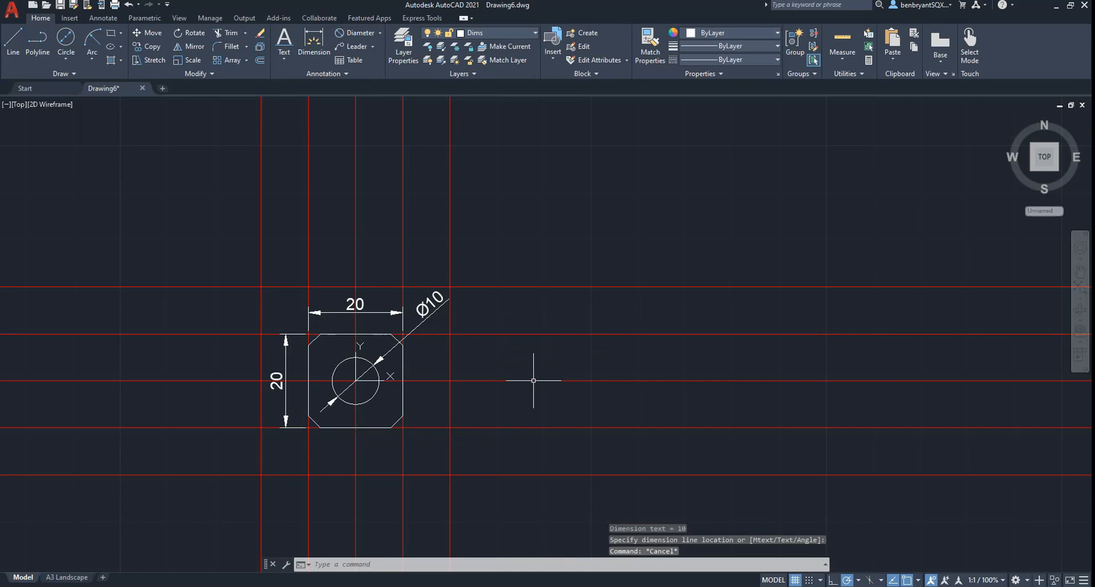
Check the rod in the reference PDF and offset the construction line along the block's right edge 100 to the right.
middle_drag(544, 372, 450, 351)
key(alt+Tab)
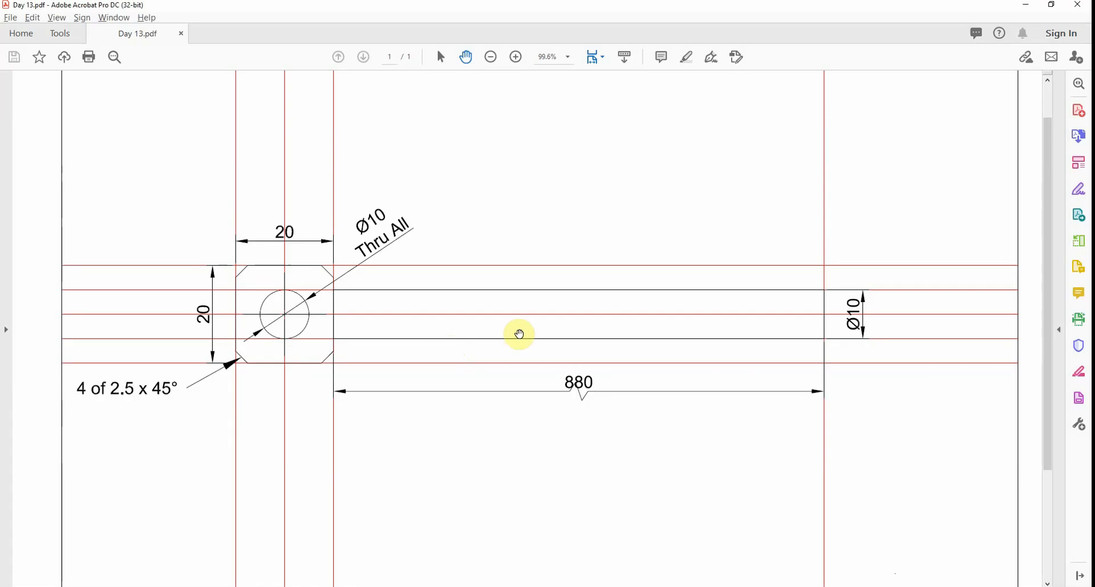
key(alt+Tab)
click(354, 430)
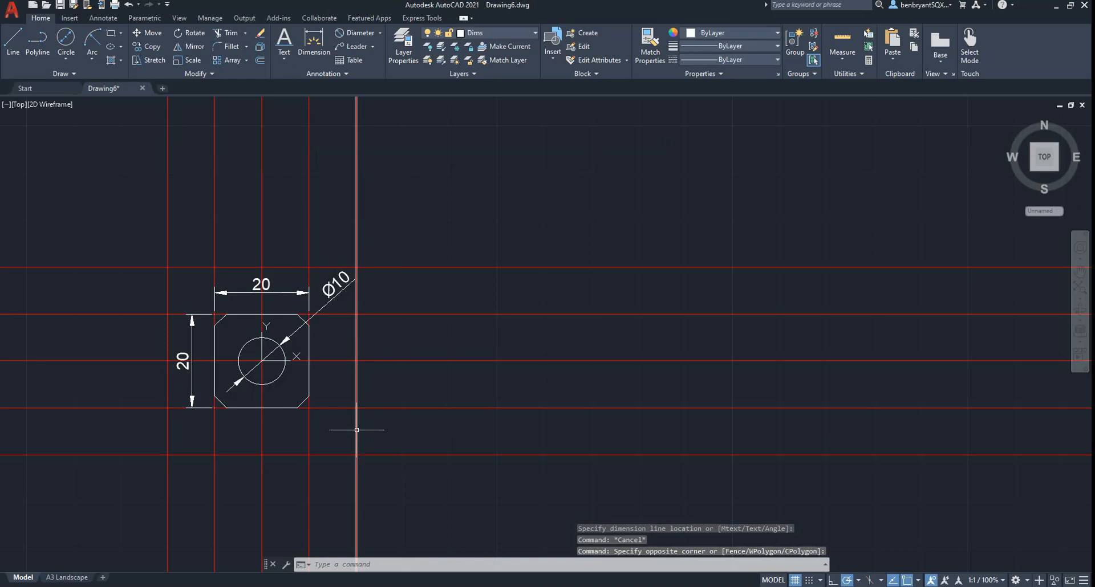
key(Escape)
text(o)
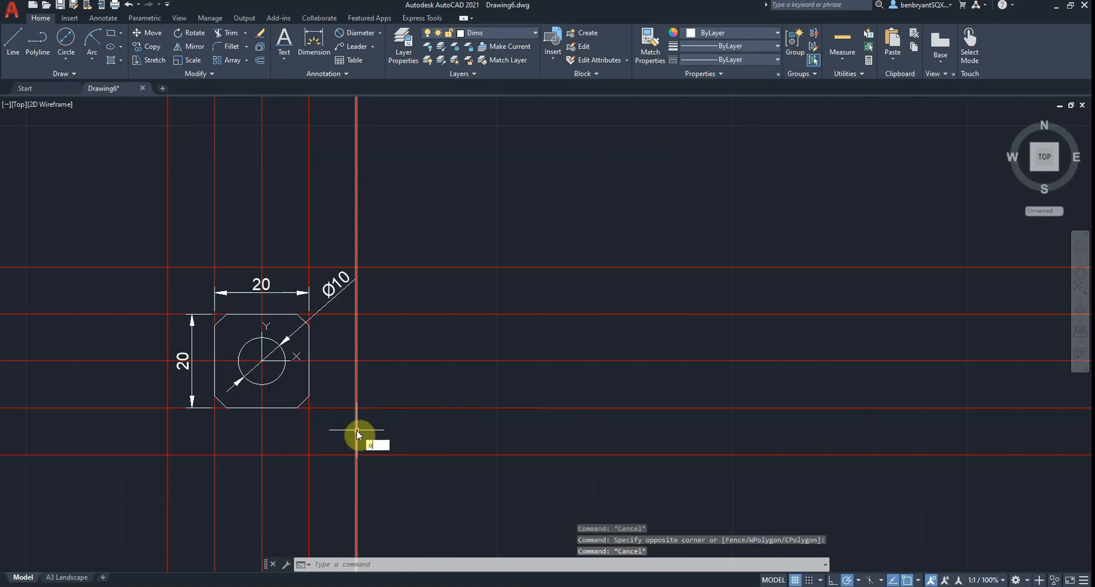
key(Return)
text(10)
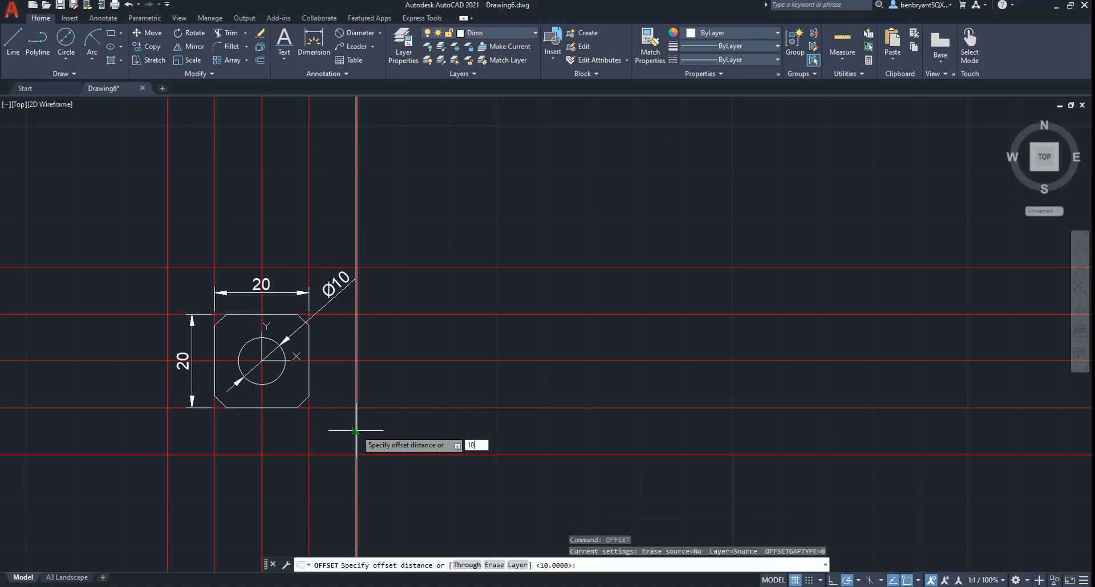
text(0)
key(Return)
click(309, 430)
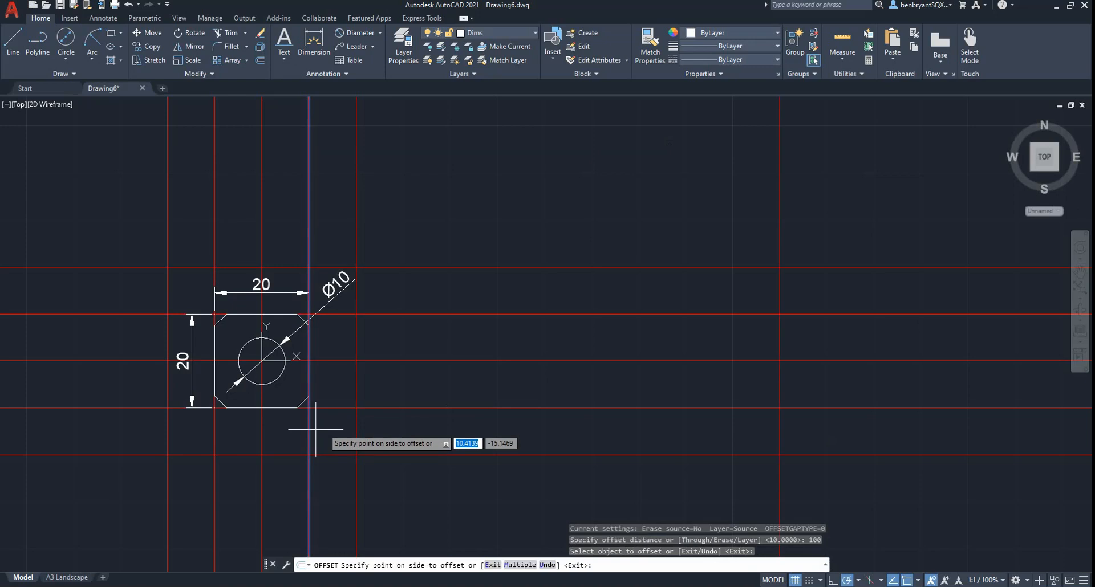
click(513, 431)
Check the rod in the reference PDF and offset the horizontal centre construction line by 5 both above and below.
key(alt+Tab)
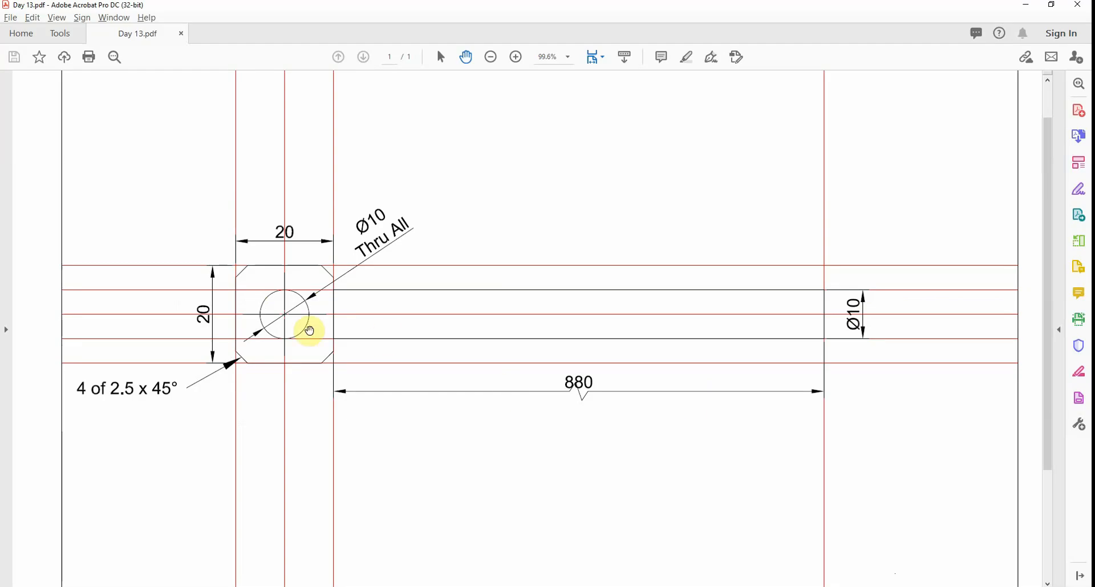
key(alt+Tab)
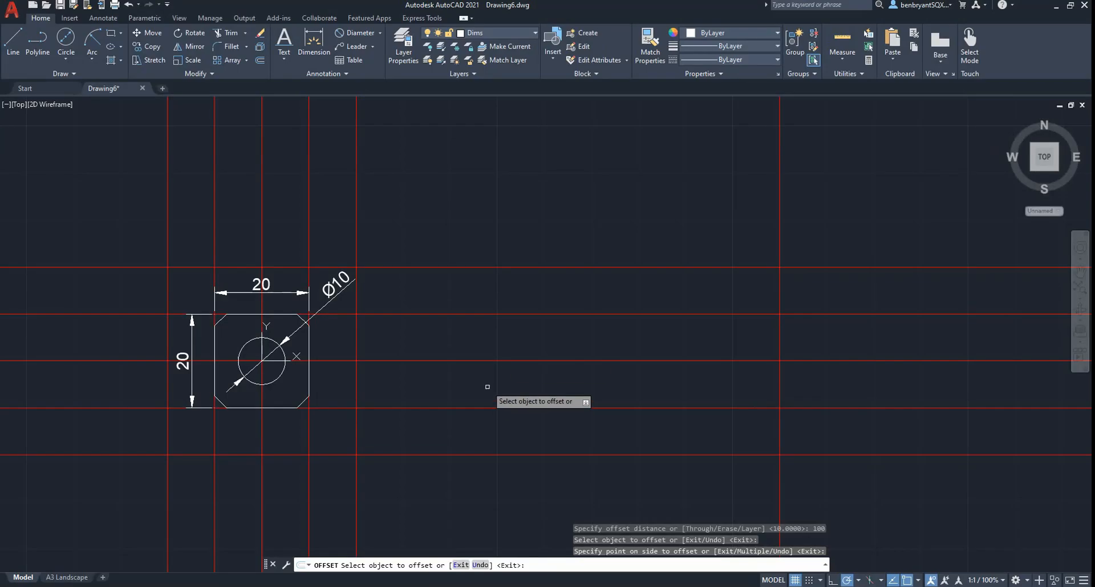
key(Return)
right_click(411, 390)
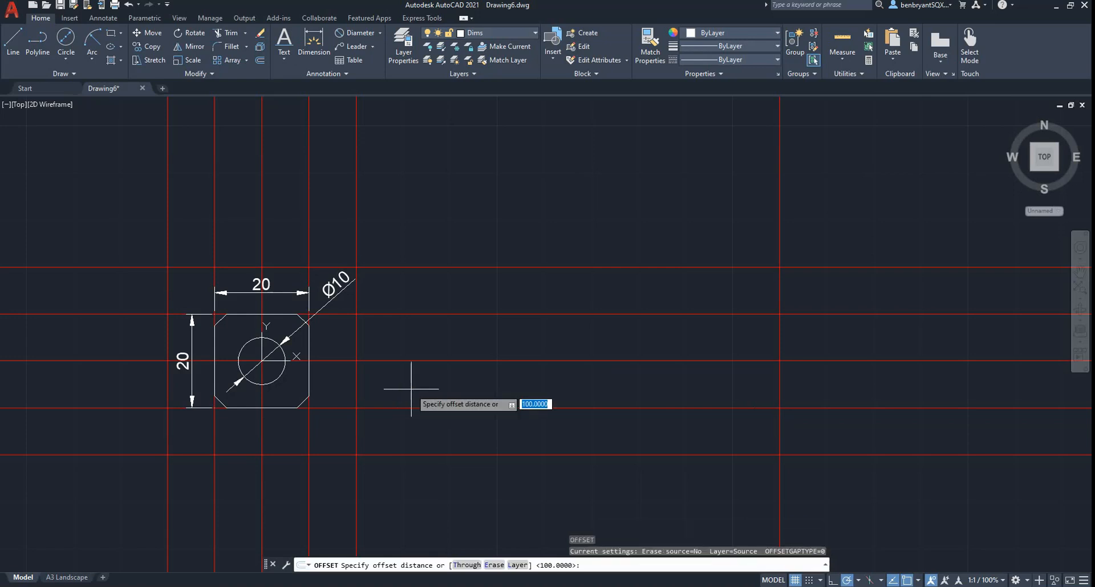
text(5)
key(Return)
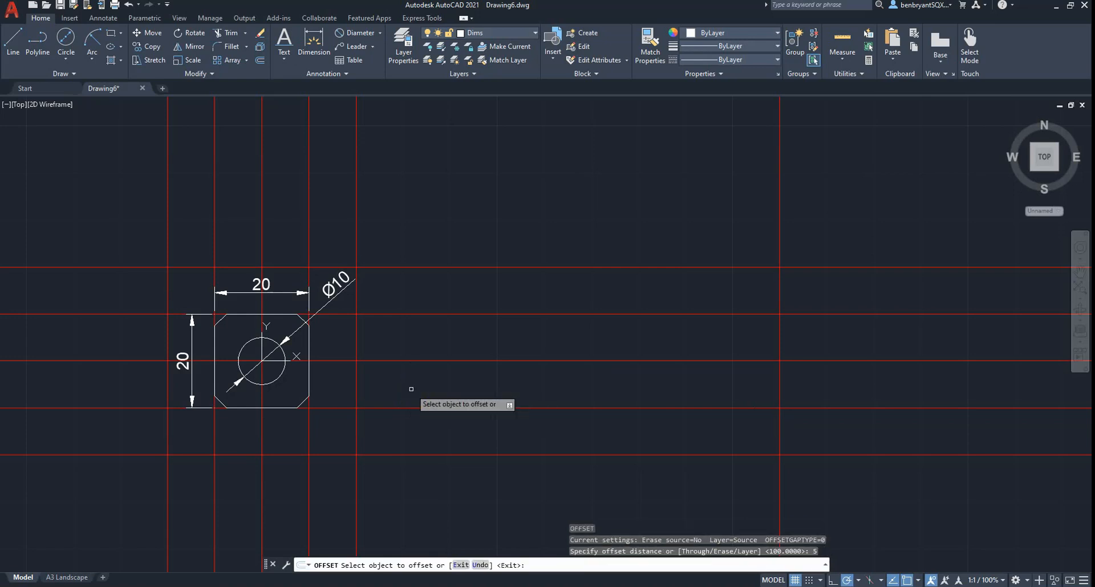
click(428, 359)
click(429, 346)
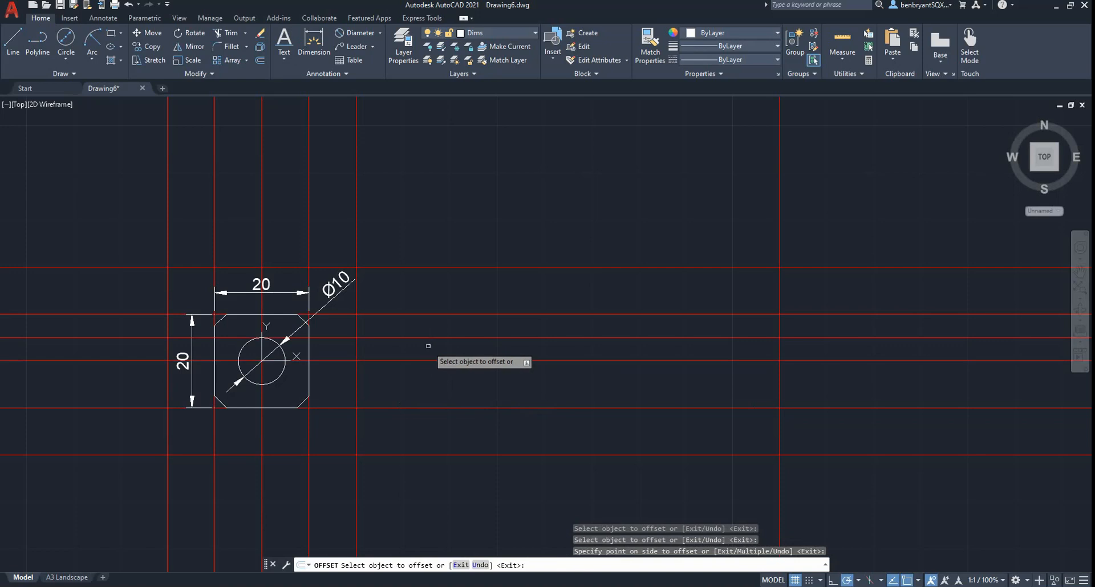
click(428, 361)
click(428, 377)
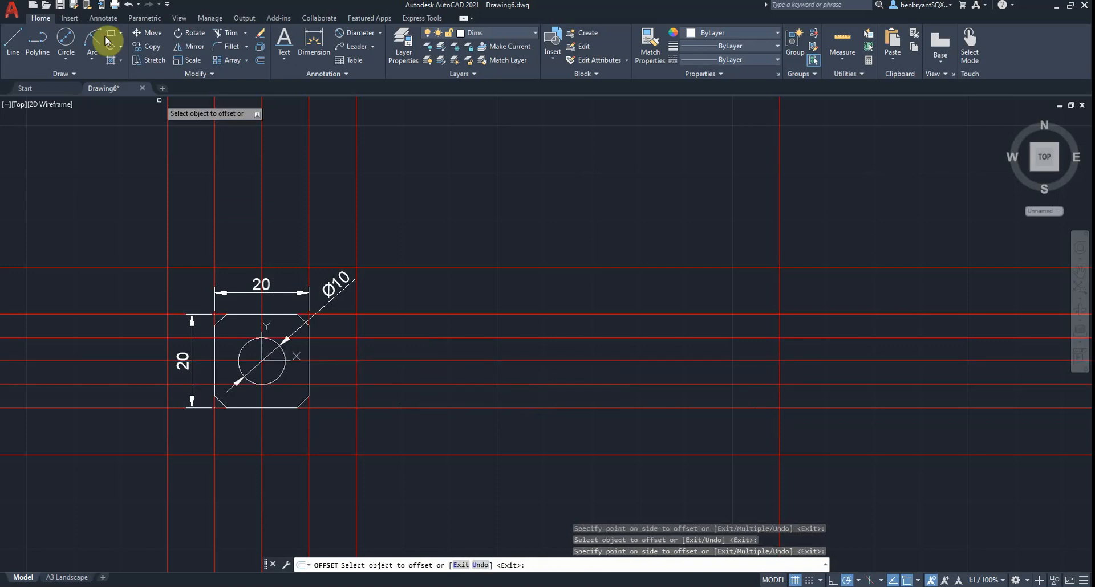
Draw the rod as a rectangle from the block's right edge to the construction line 100 away, between the two 5-offset construction lines.
click(124, 34)
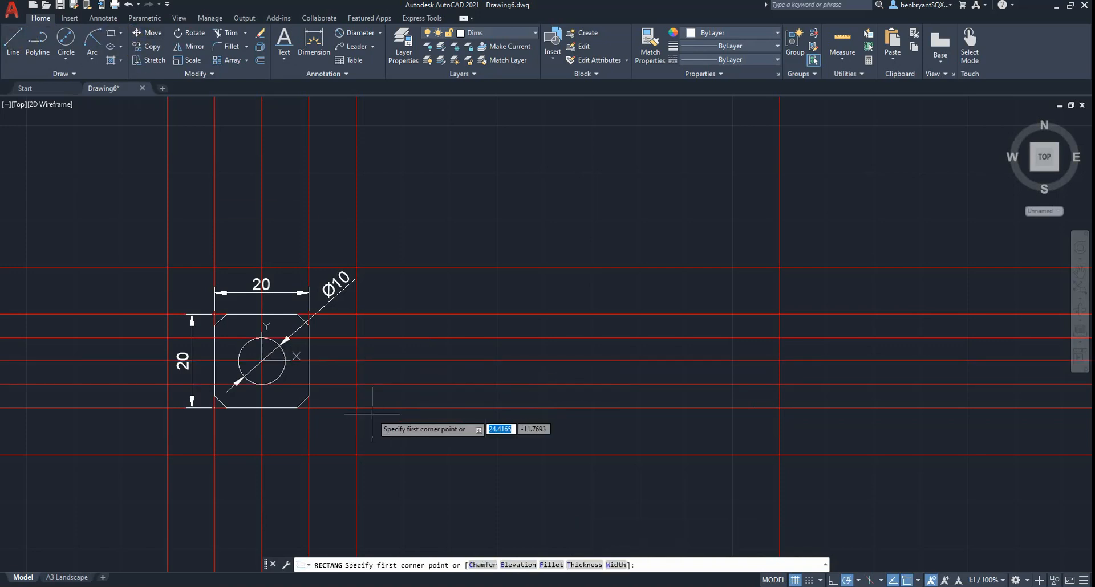
click(308, 385)
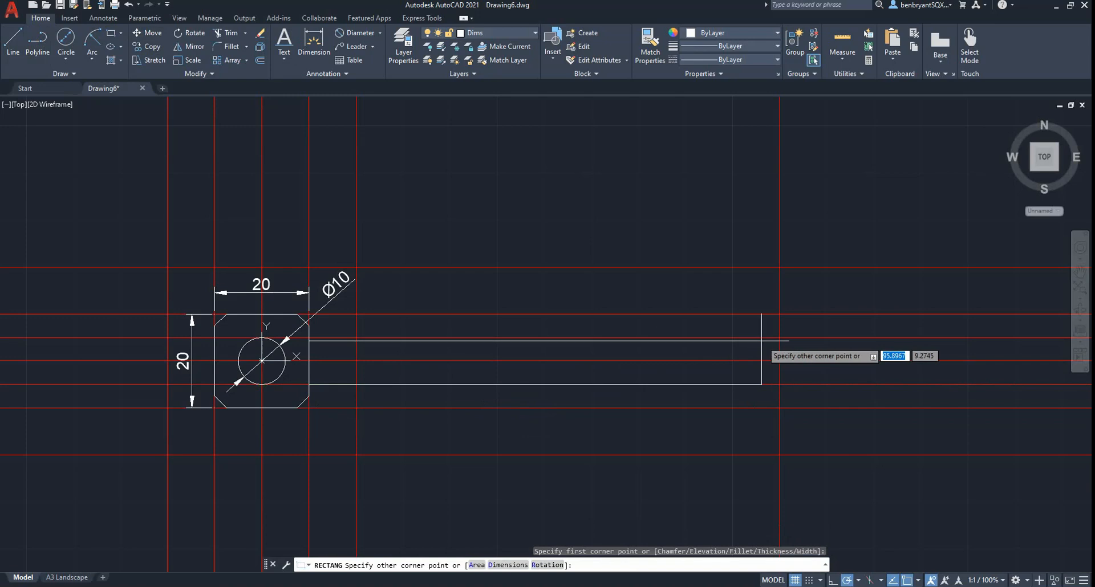
click(778, 338)
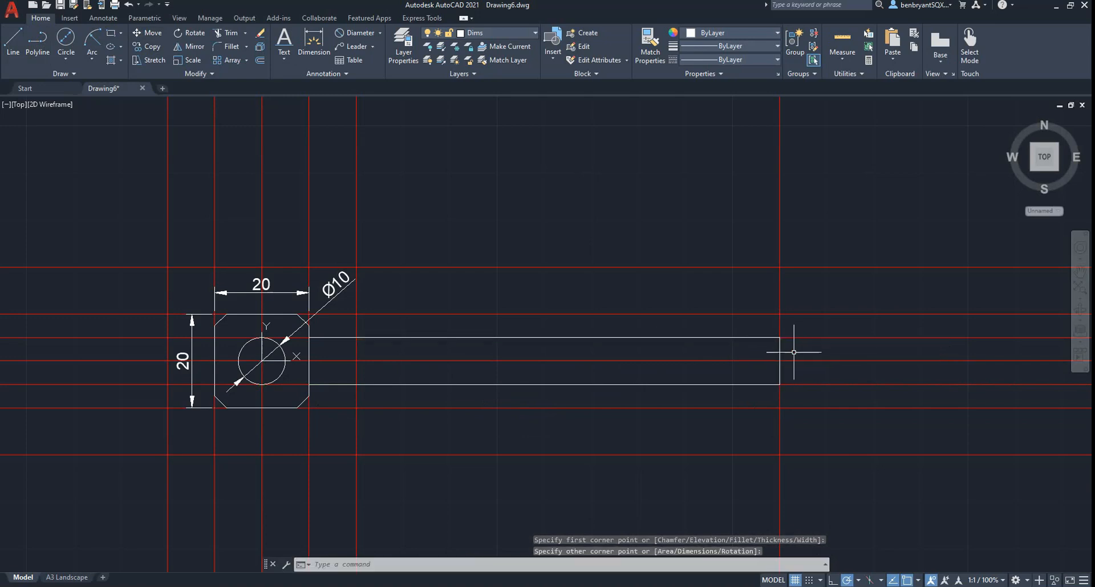
Check the reference PDF and add a vertical linear dimension for the rod's thickness, placing the dimension line 10 outside its free end.
key(alt+Tab)
key(alt+Tab)
click(377, 33)
click(364, 59)
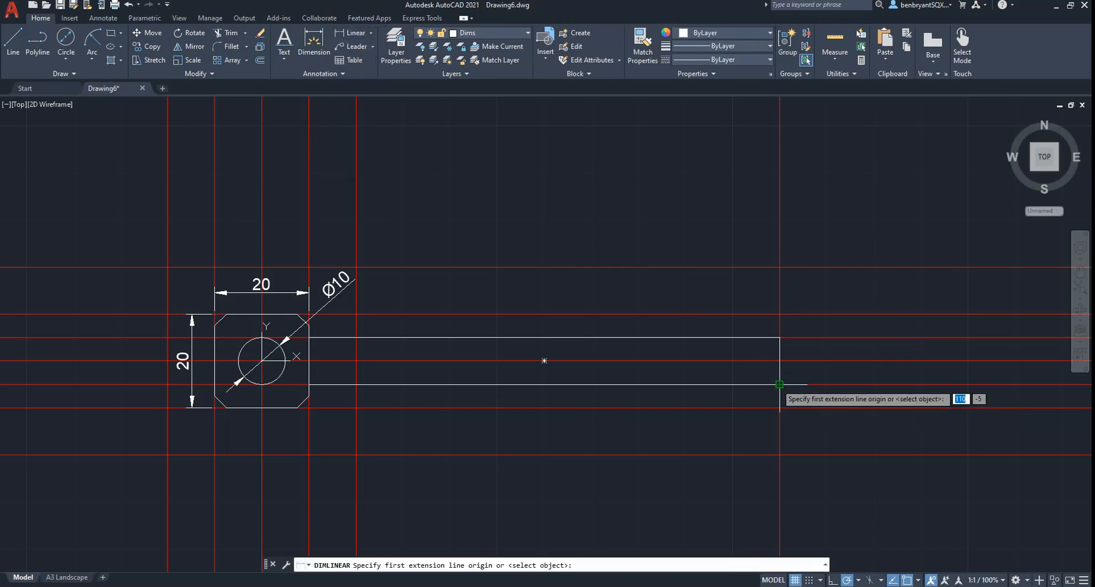
click(779, 385)
click(780, 338)
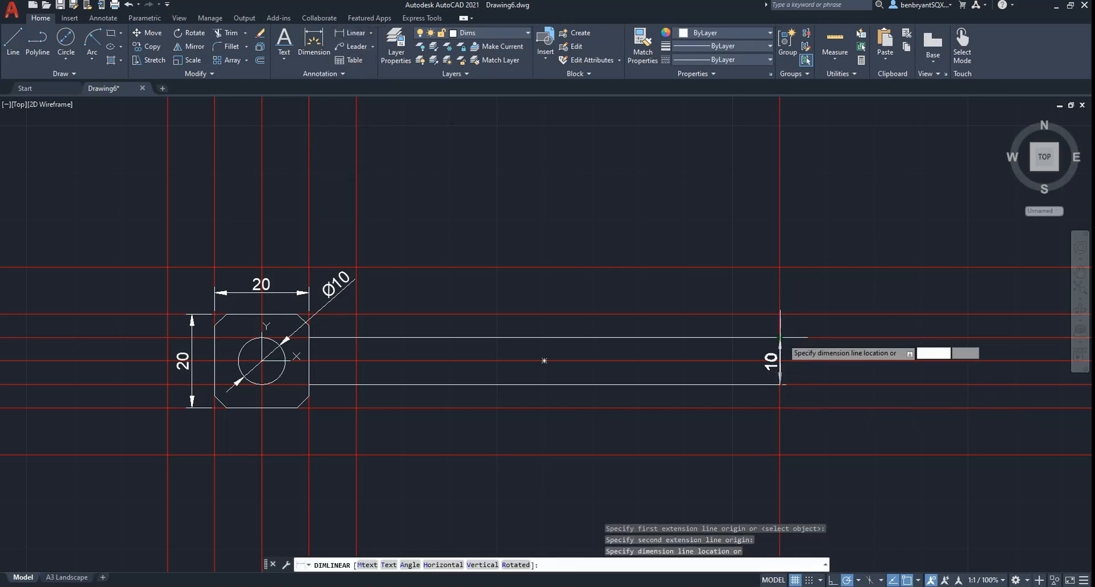
click(826, 351)
Insert a diameter symbol in front of the rod's thickness dimension text.
click(818, 356)
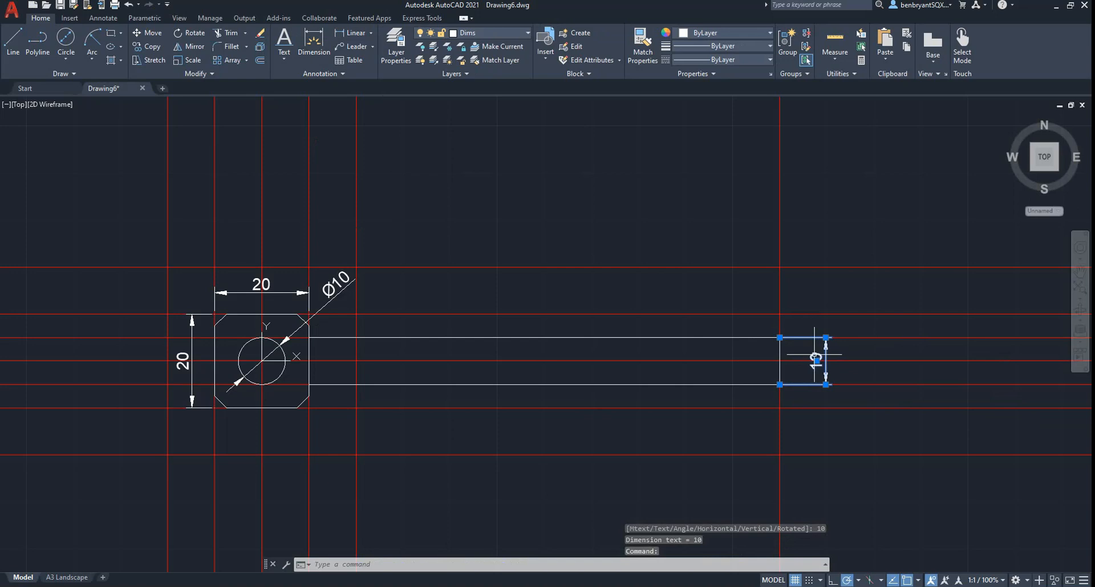
double_click(814, 364)
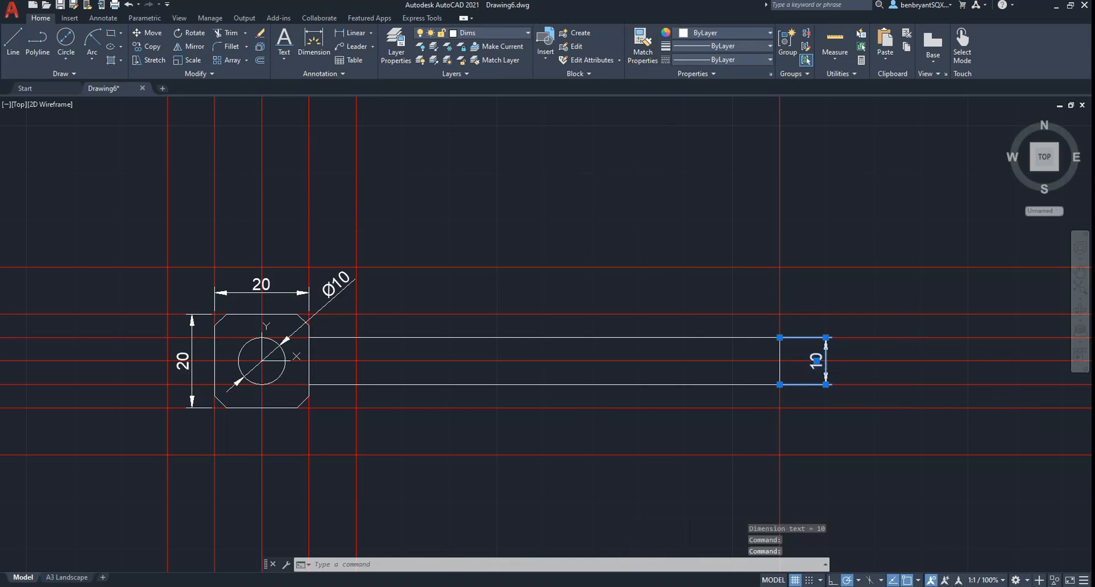
click(578, 62)
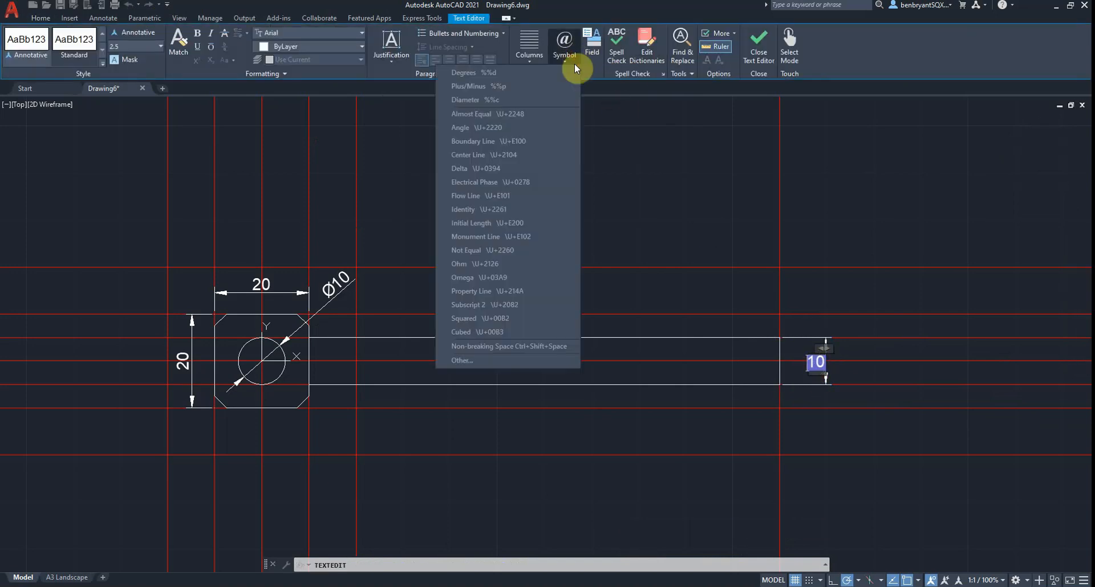
click(521, 104)
click(759, 48)
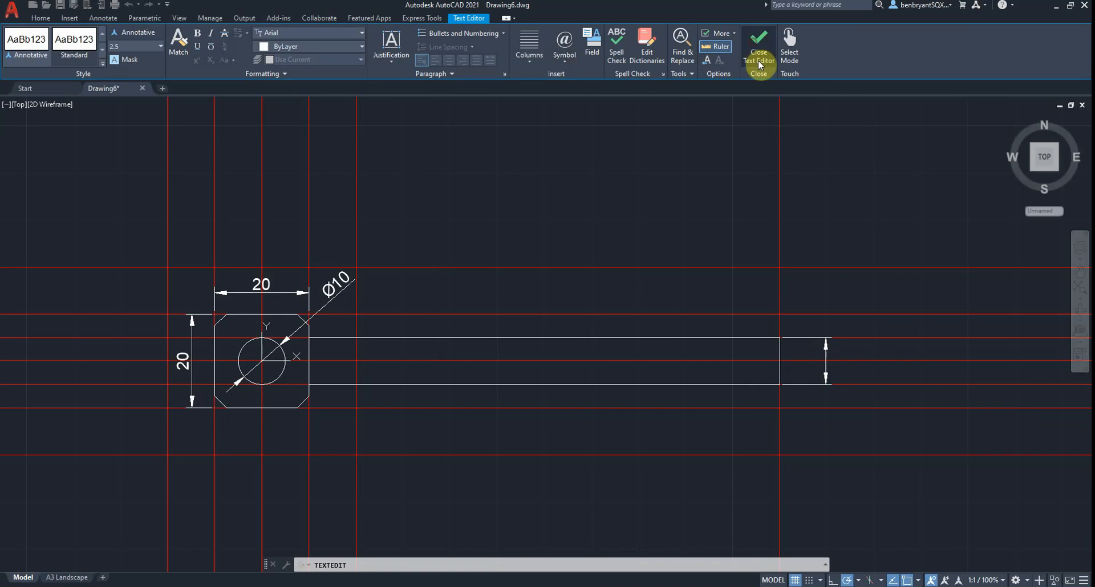
Check the reference PDF and add a horizontal linear dimension for the rod's length, placing the dimension line below the block's lower edge.
key(alt+Tab)
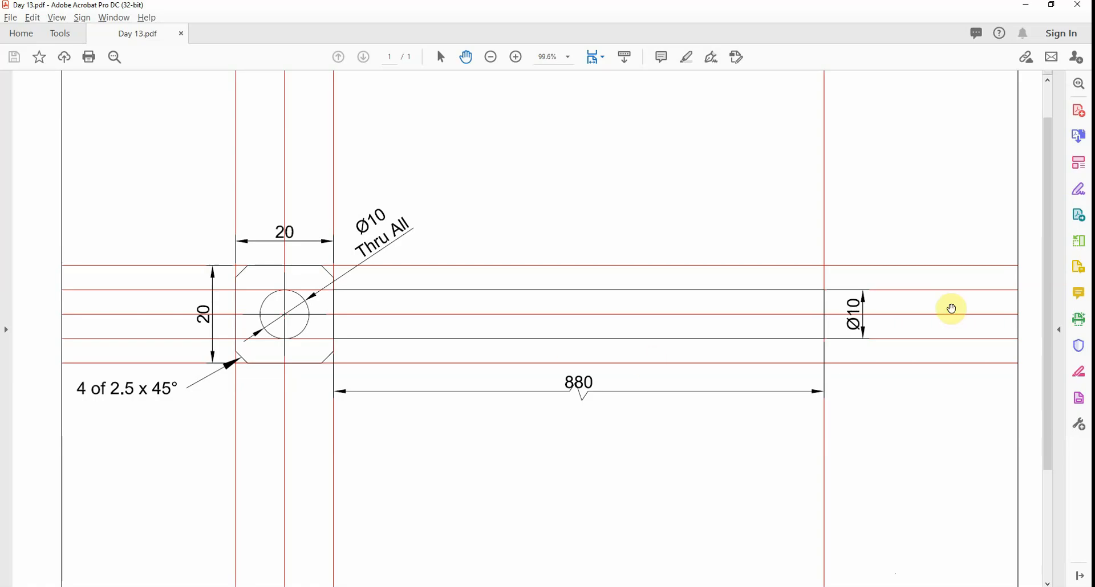
key(alt+Tab)
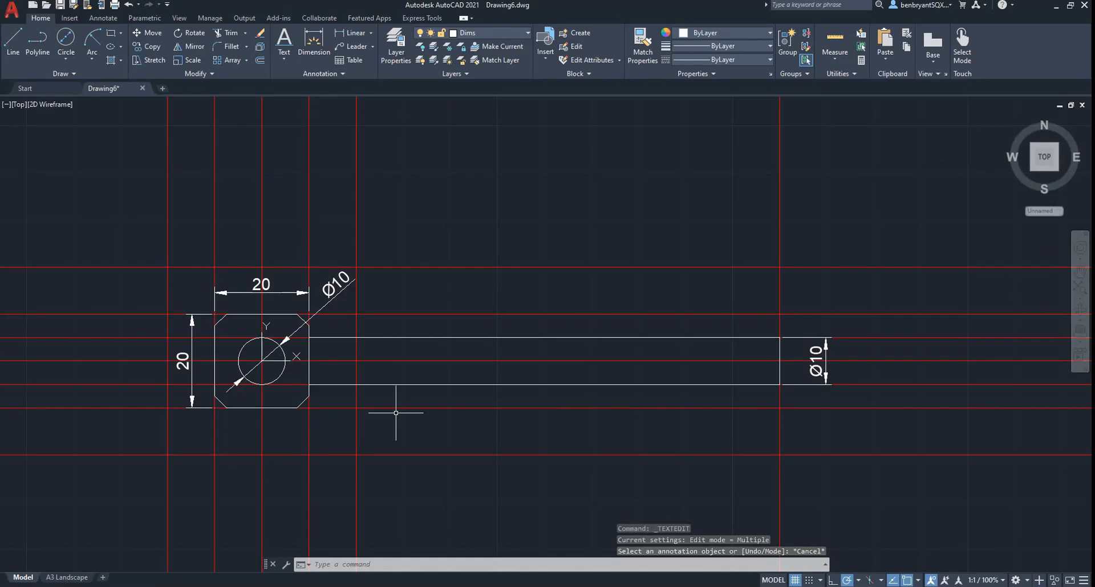
click(371, 33)
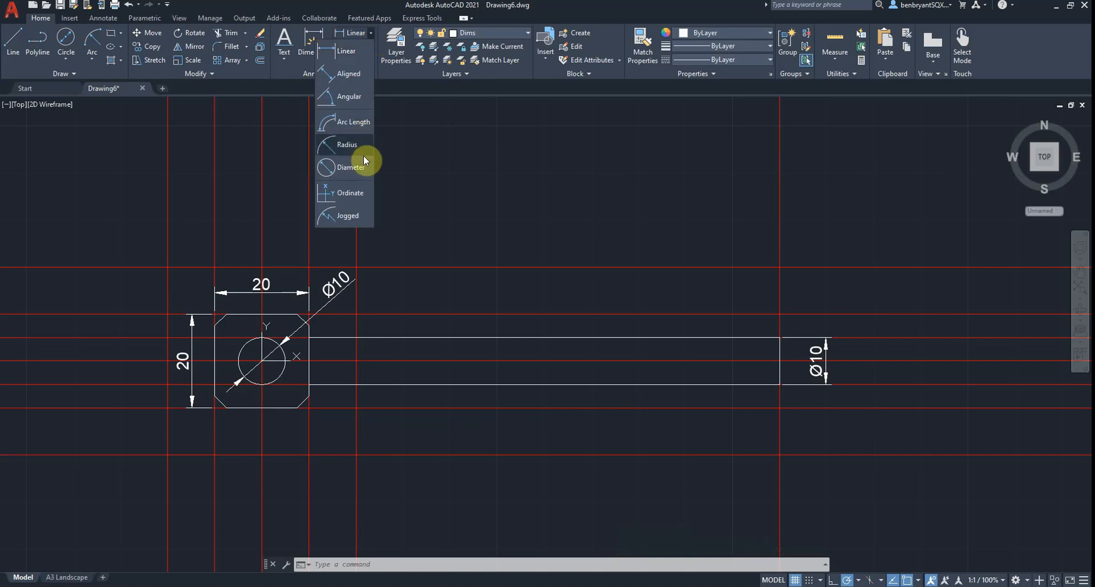
click(114, 19)
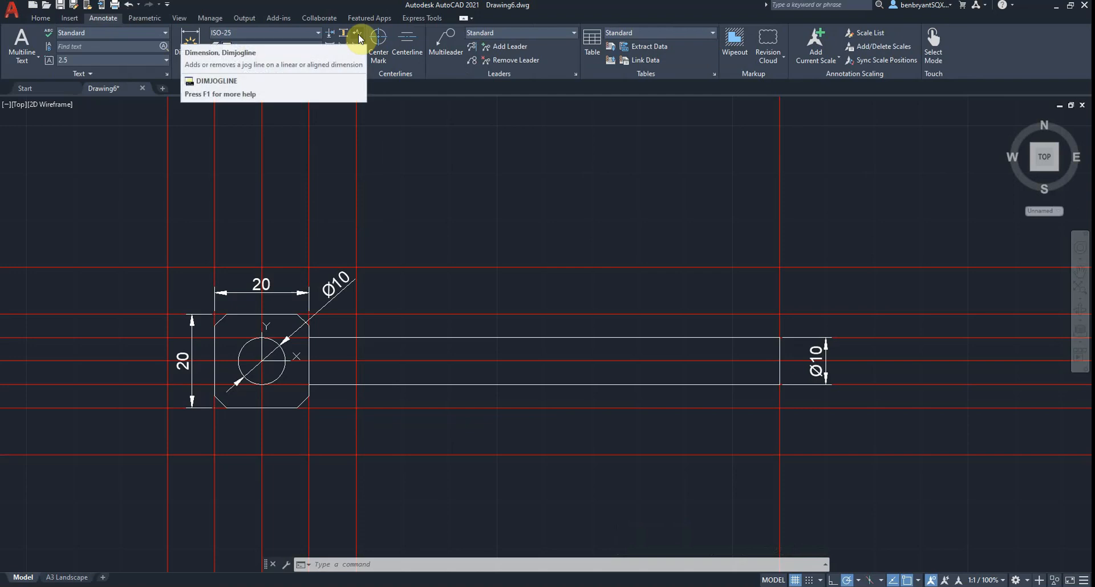
click(230, 59)
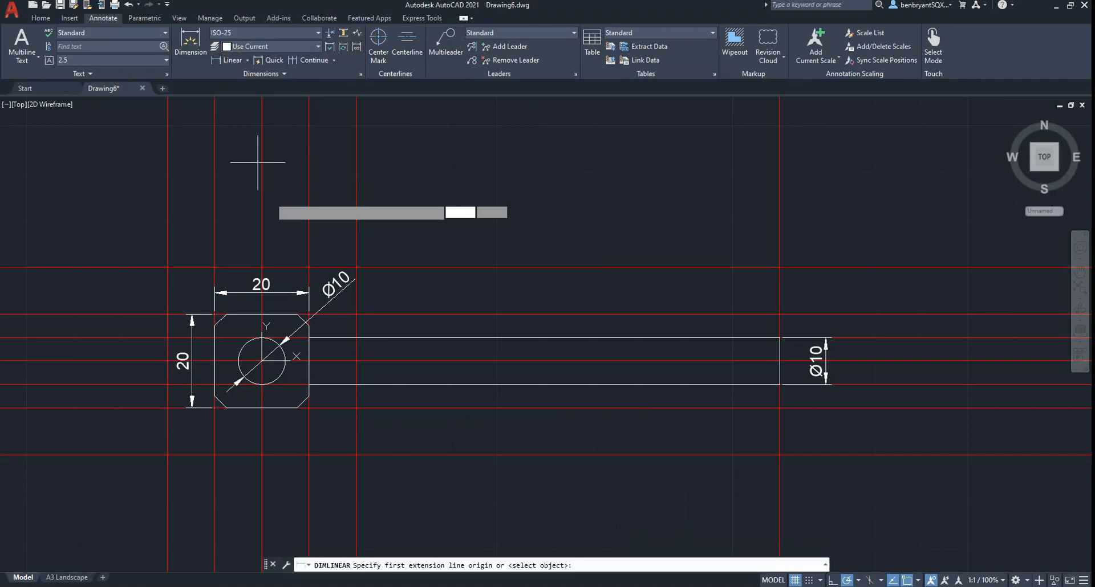
click(306, 404)
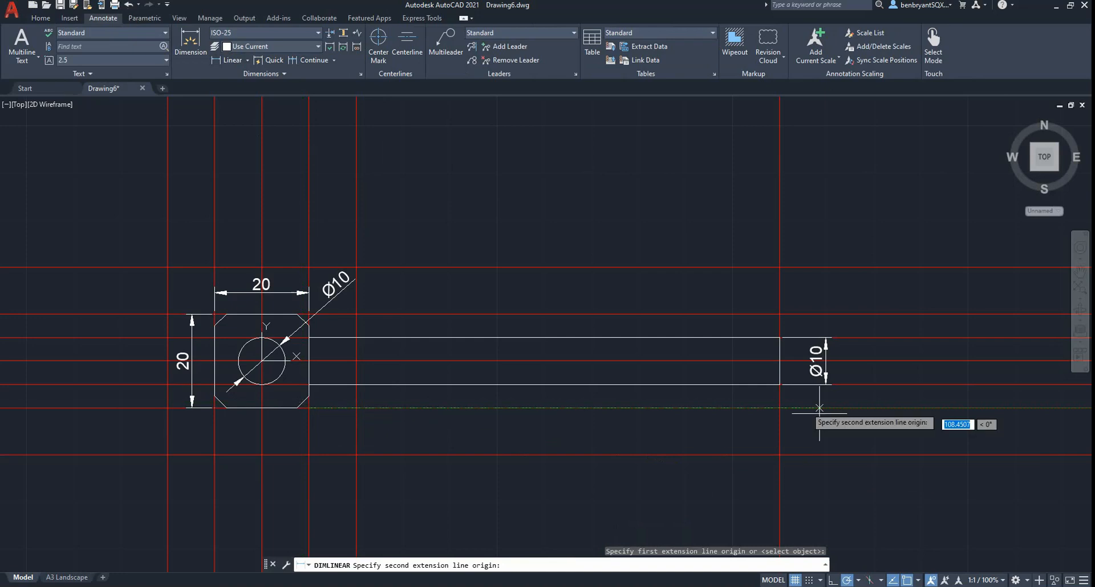
click(778, 407)
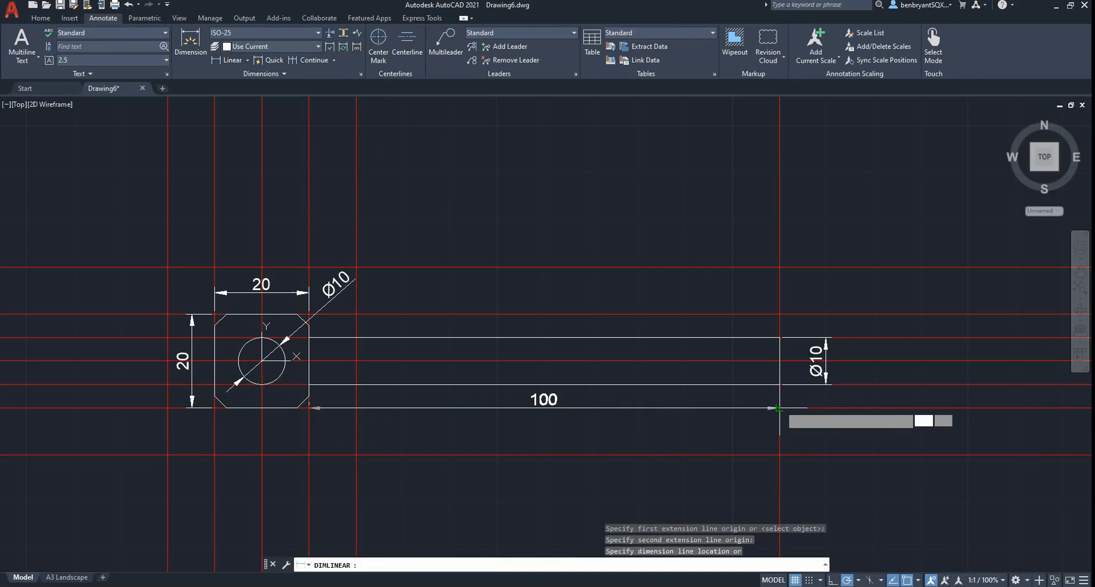
click(667, 435)
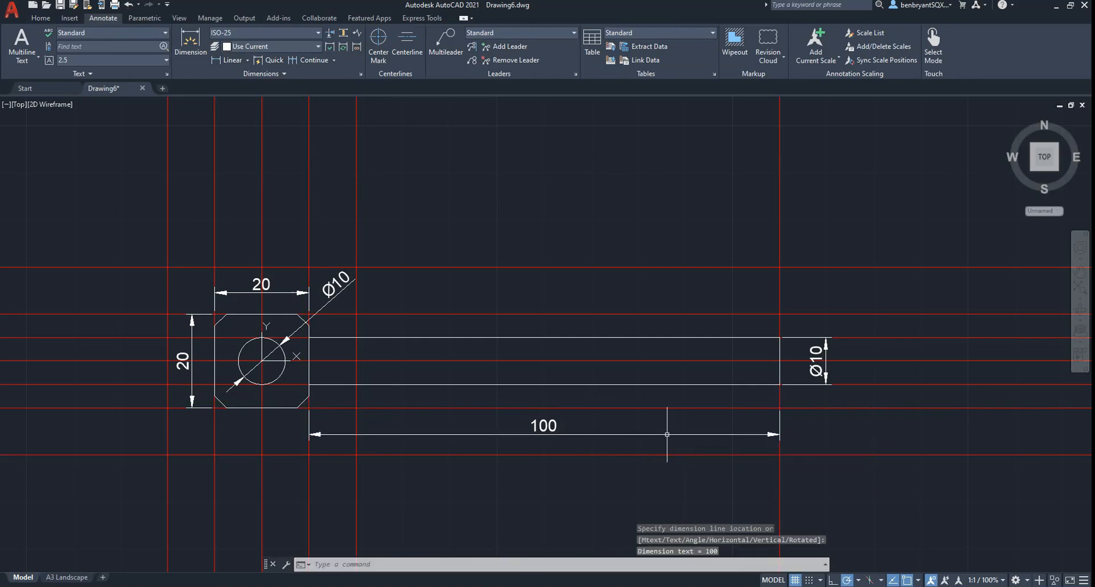
Add a jog line to the rod's length dimension and move the jog closer to the dimension text.
click(357, 39)
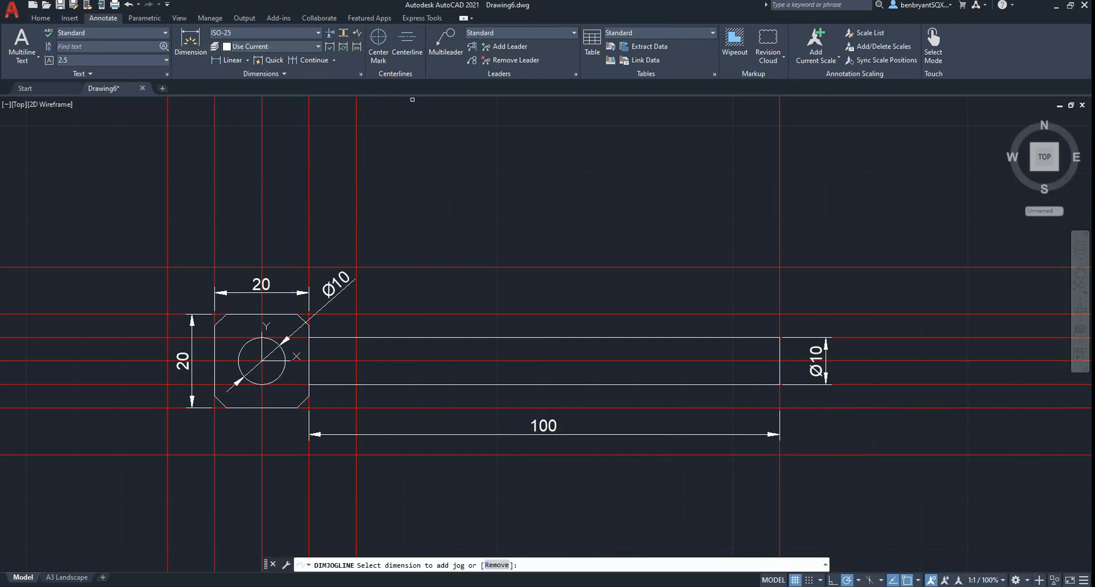
click(549, 426)
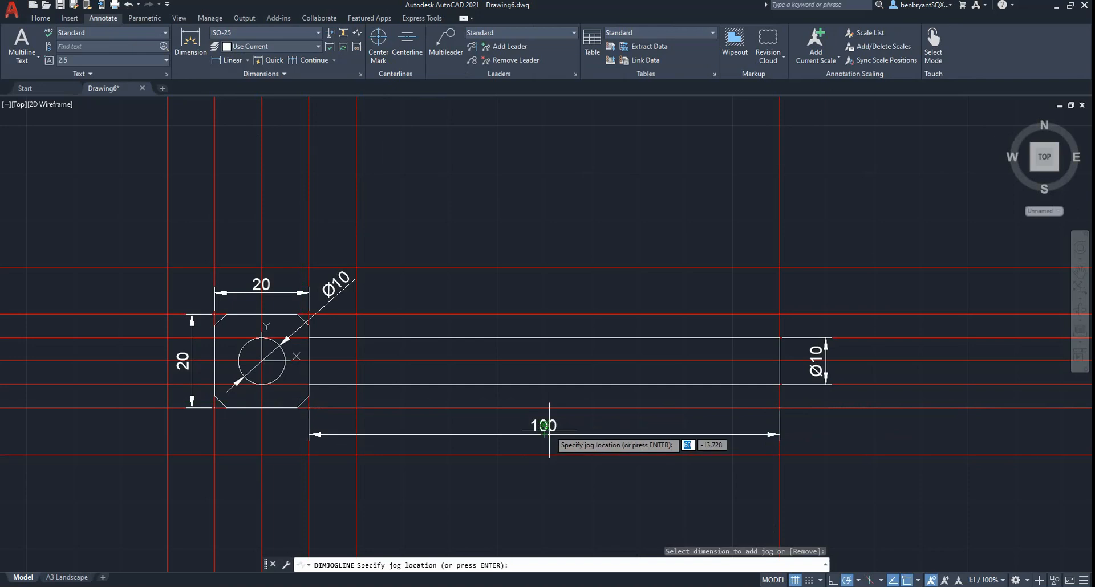
click(596, 435)
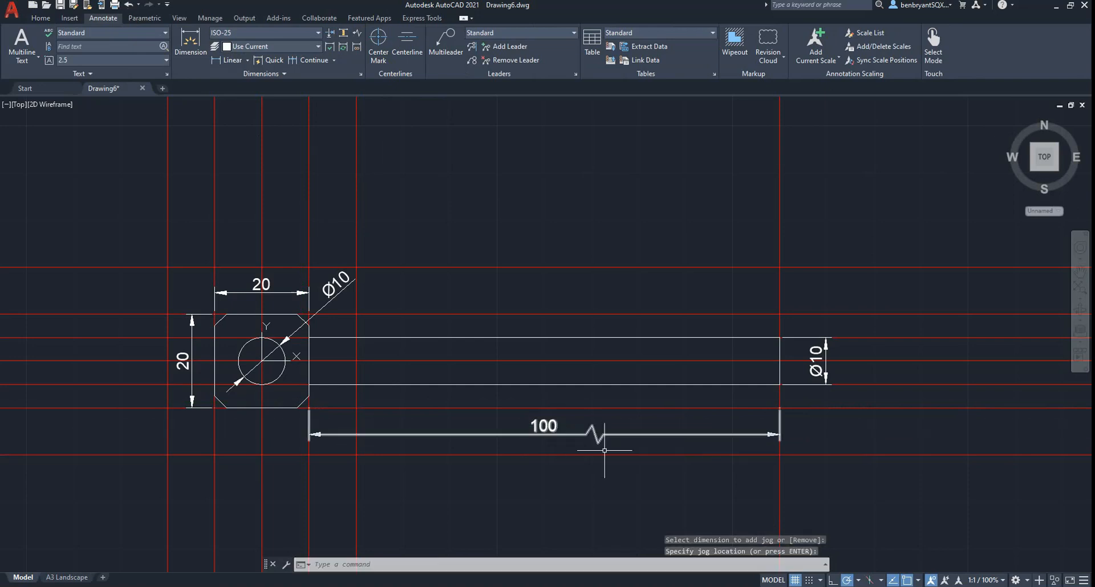
click(592, 436)
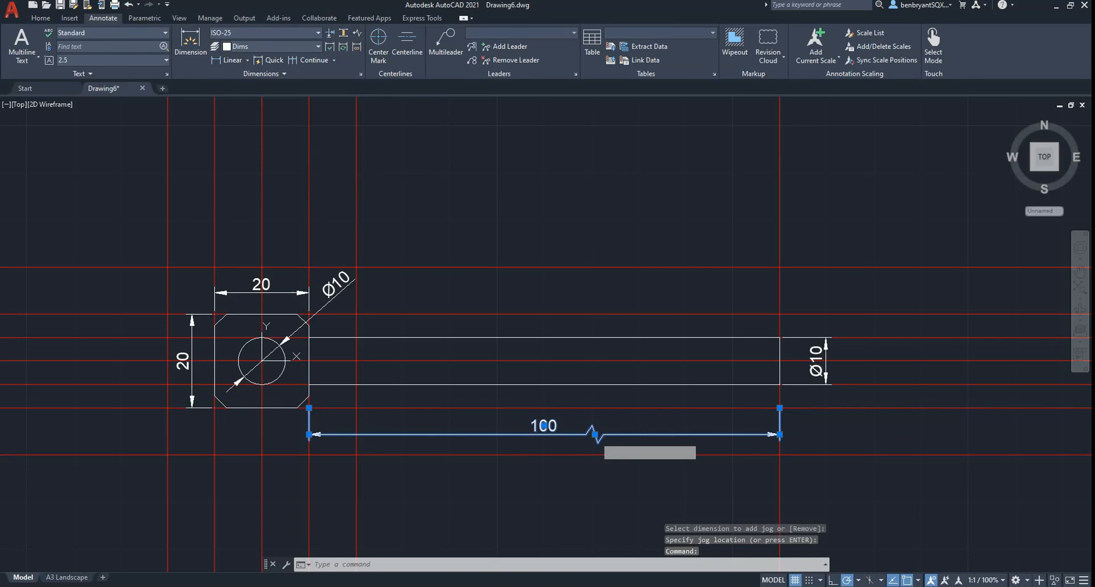
click(595, 435)
click(575, 437)
key(Escape)
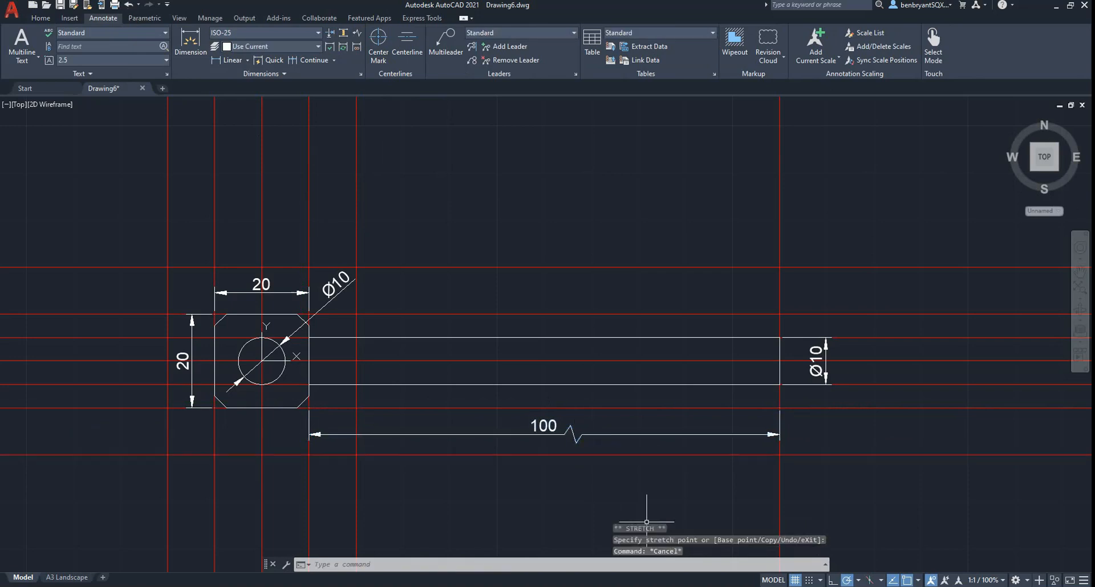
Check the rod's length in the reference PDF and override its length dimension text with 880.
click(542, 425)
double_click(542, 425)
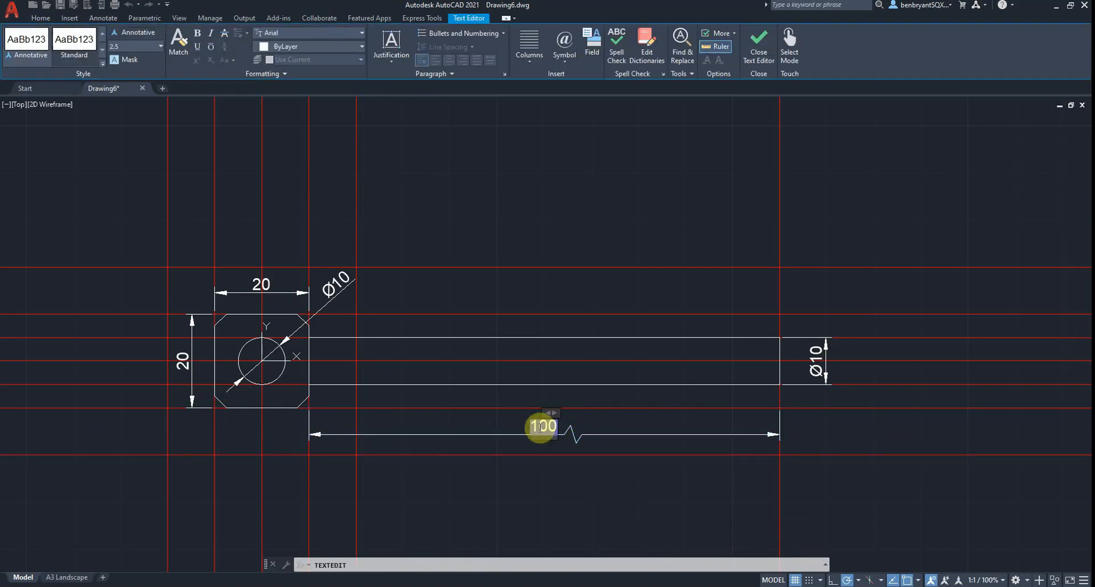
key(alt+Tab)
key(alt+Tab)
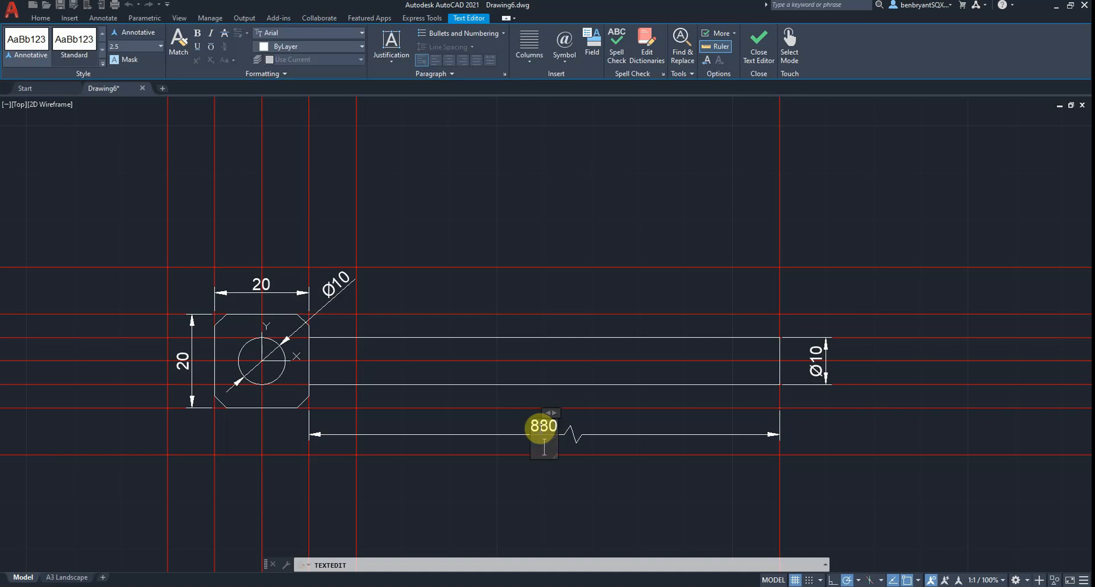
click(760, 50)
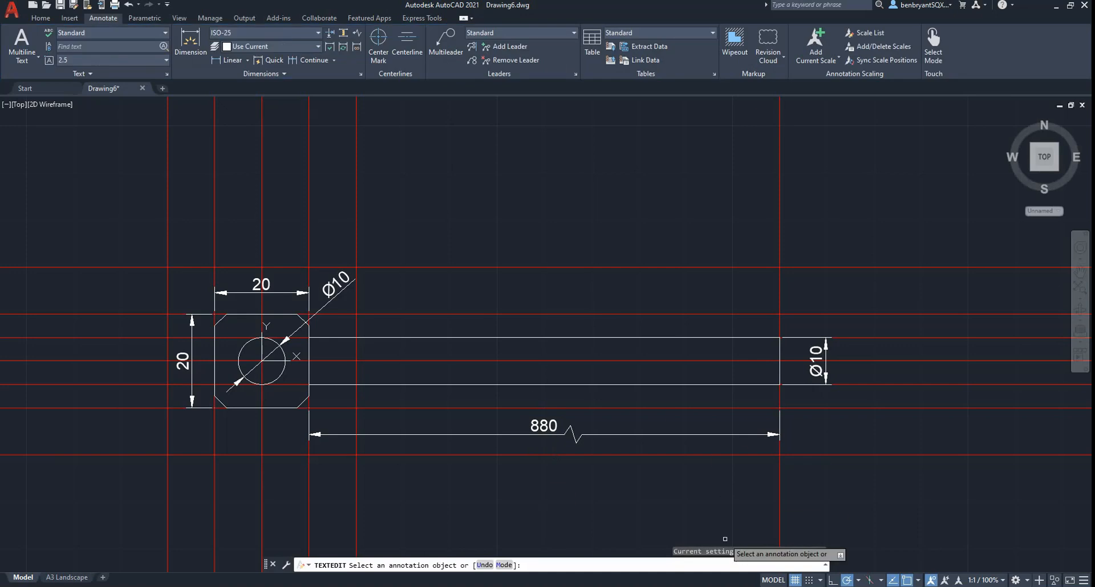
scroll(628, 381, down, 2)
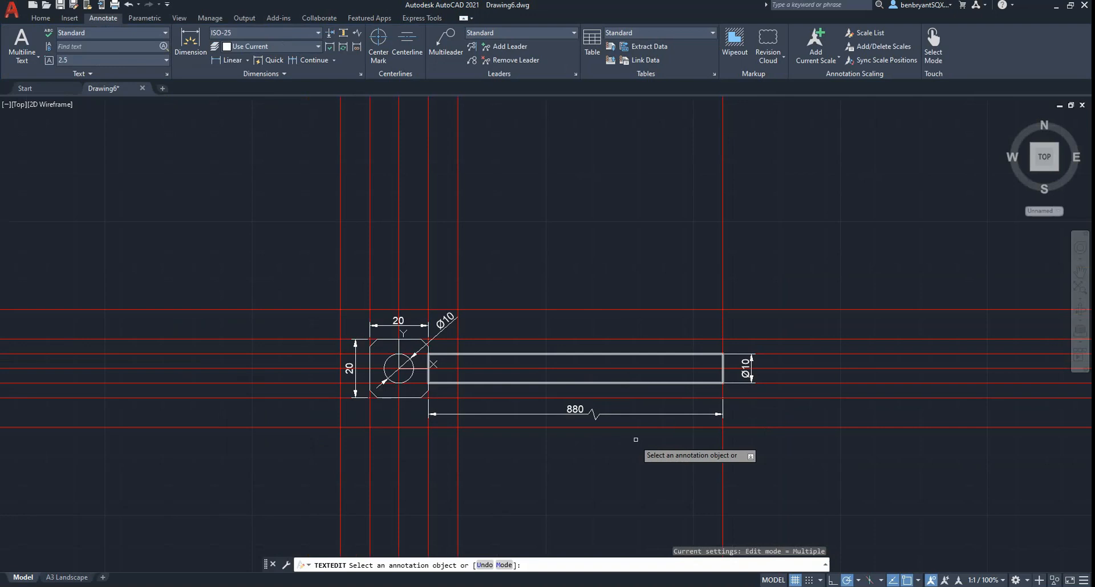
middle_drag(636, 439, 593, 388)
key(Escape)
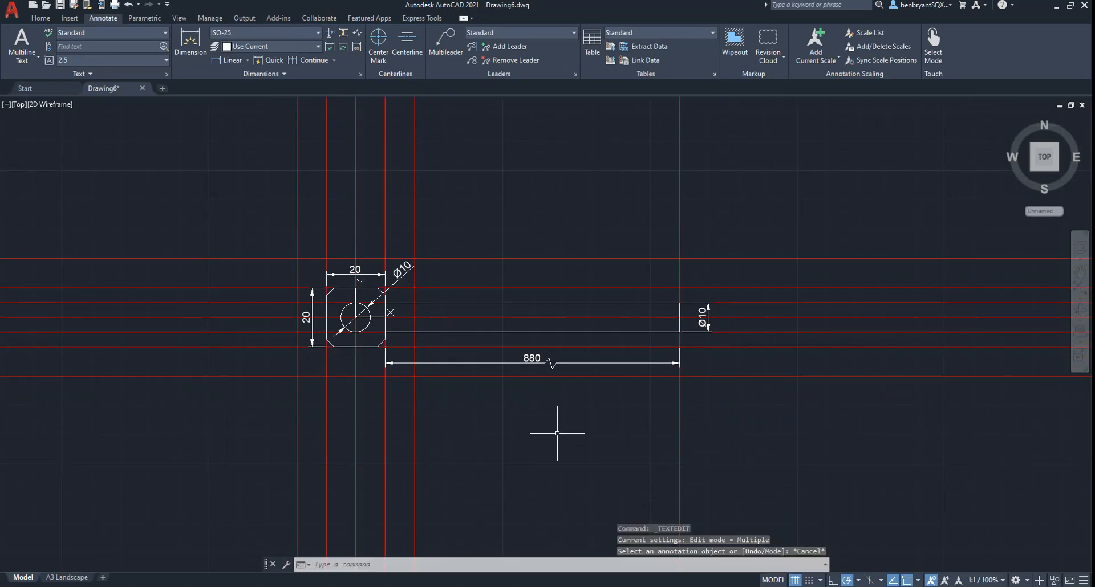
Offset the vertical construction line at the block's right edge 880 to the right.
text(OFFSET)
key(Return)
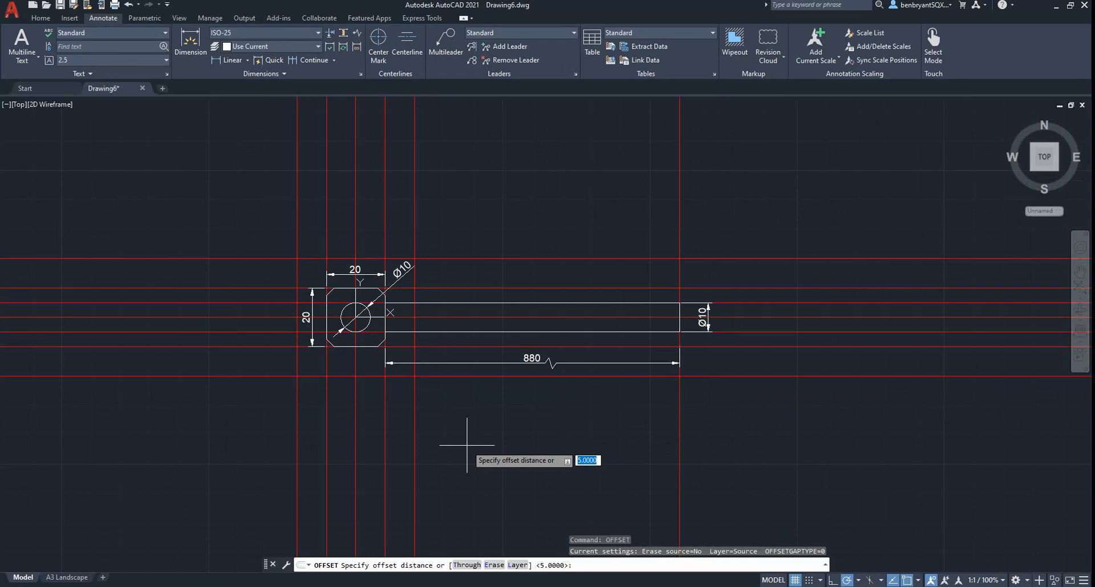
key(Return)
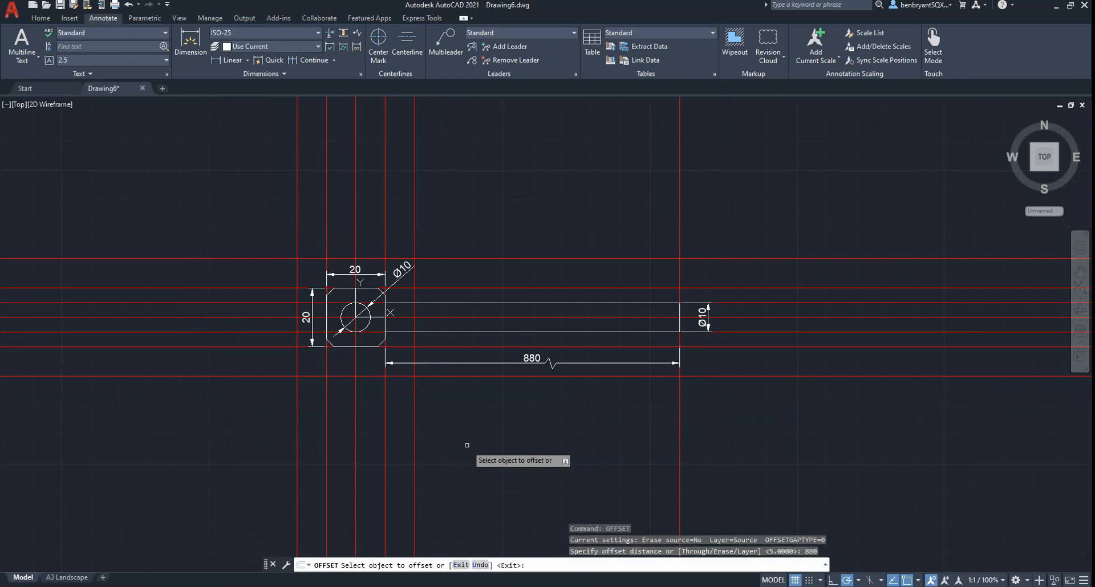
click(385, 429)
click(888, 453)
scroll(899, 447, down, 4)
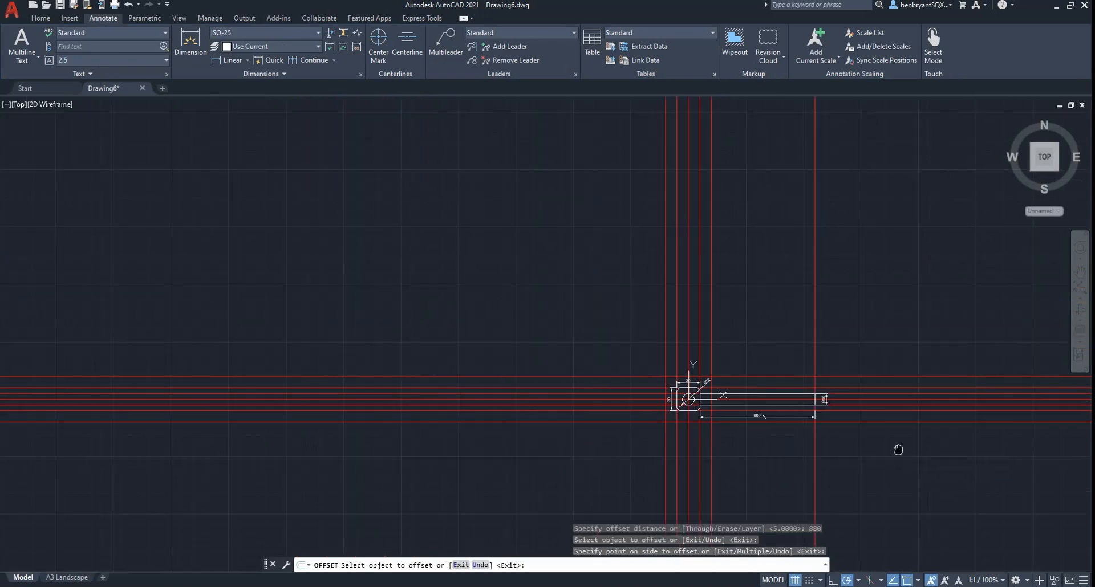
middle_drag(899, 447, 495, 398)
scroll(398, 395, down, 2)
scroll(457, 403, up, 2)
middle_drag(420, 406, 525, 405)
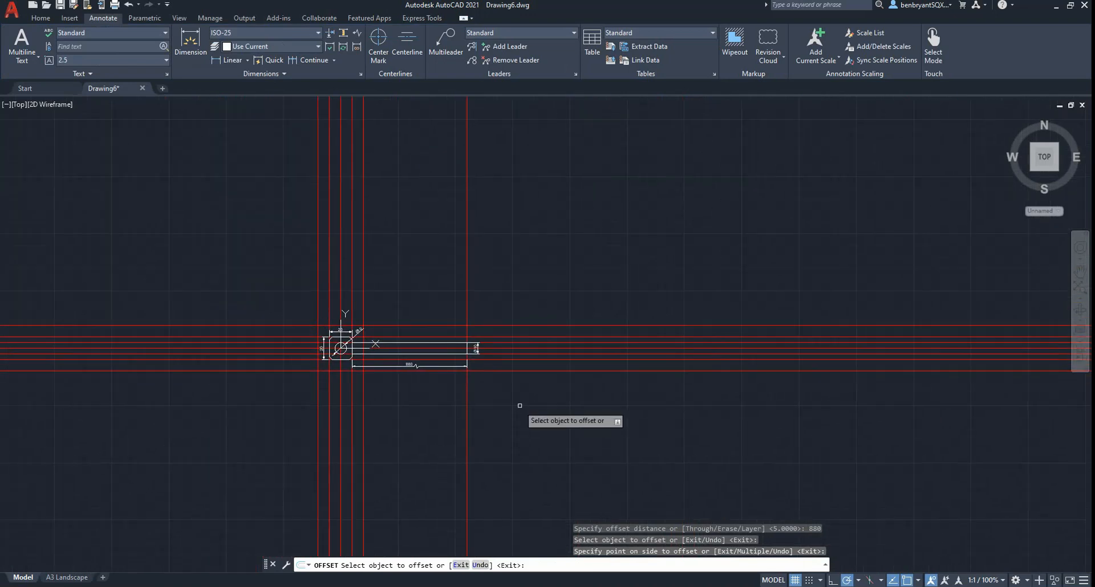
scroll(504, 403, down, 2)
scroll(543, 403, up, 6)
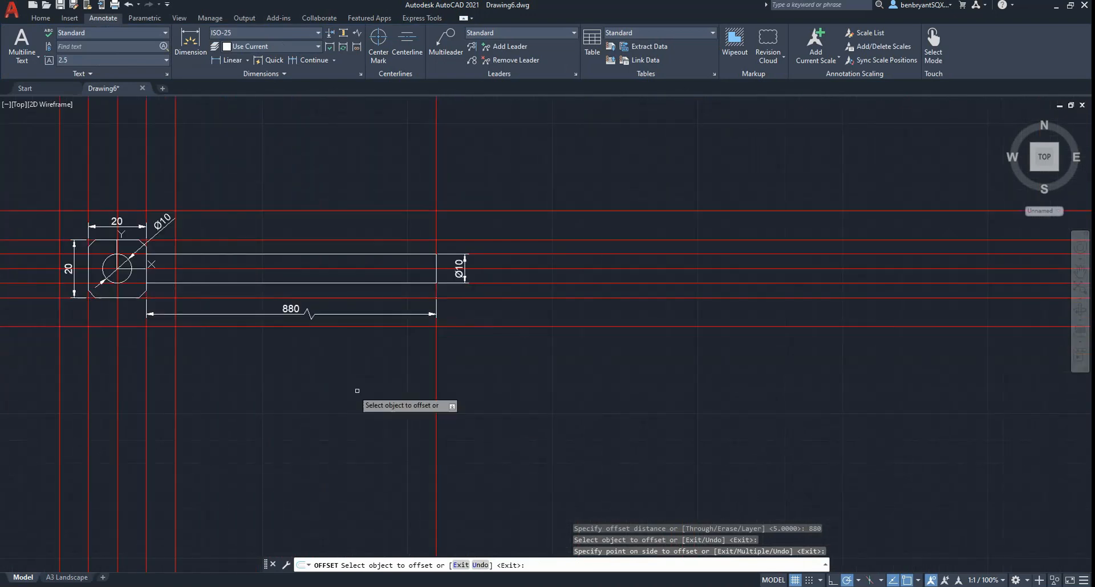
middle_drag(360, 386, 520, 334)
scroll(423, 368, up, 2)
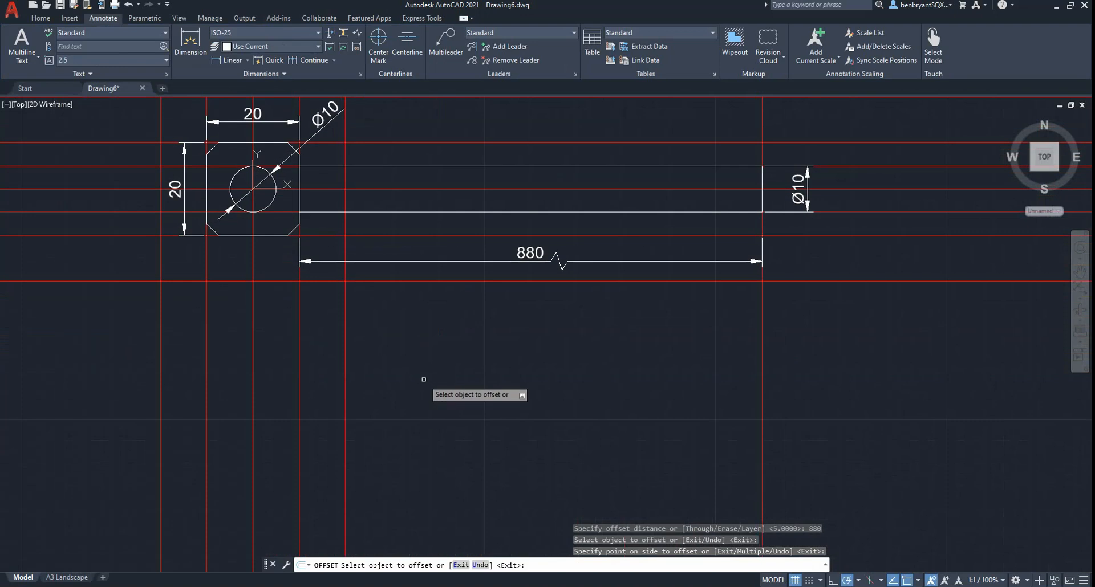
mouse_move(424, 376)
middle_down()
mouse_move(399, 458)
mouse_move(398, 507)
middle_up()
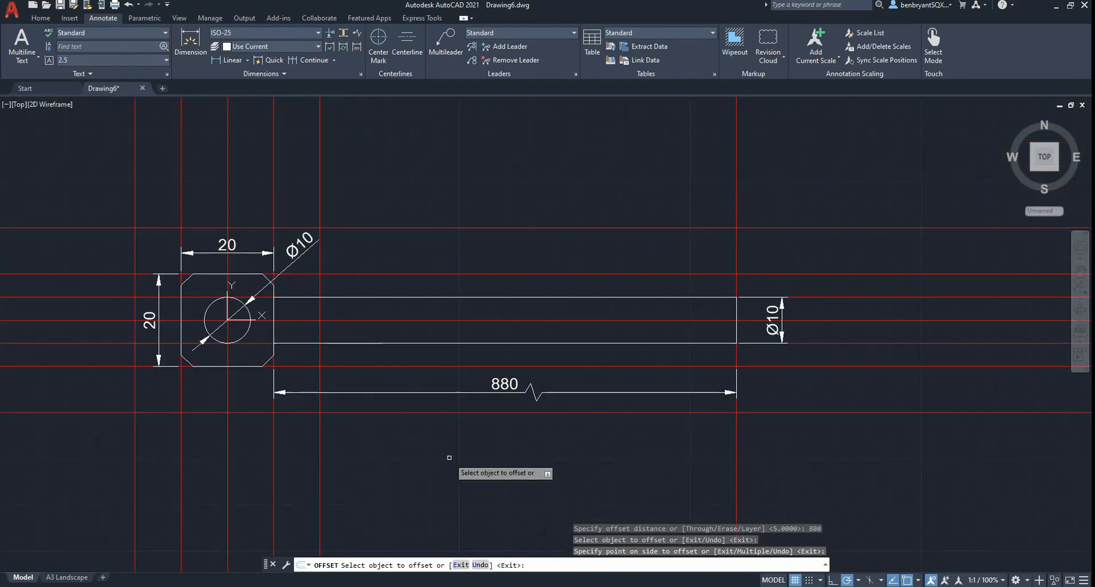
key(Escape)
Delete the four outermost construction lines surrounding the block on its left, right, upper and lower sides.
click(320, 263)
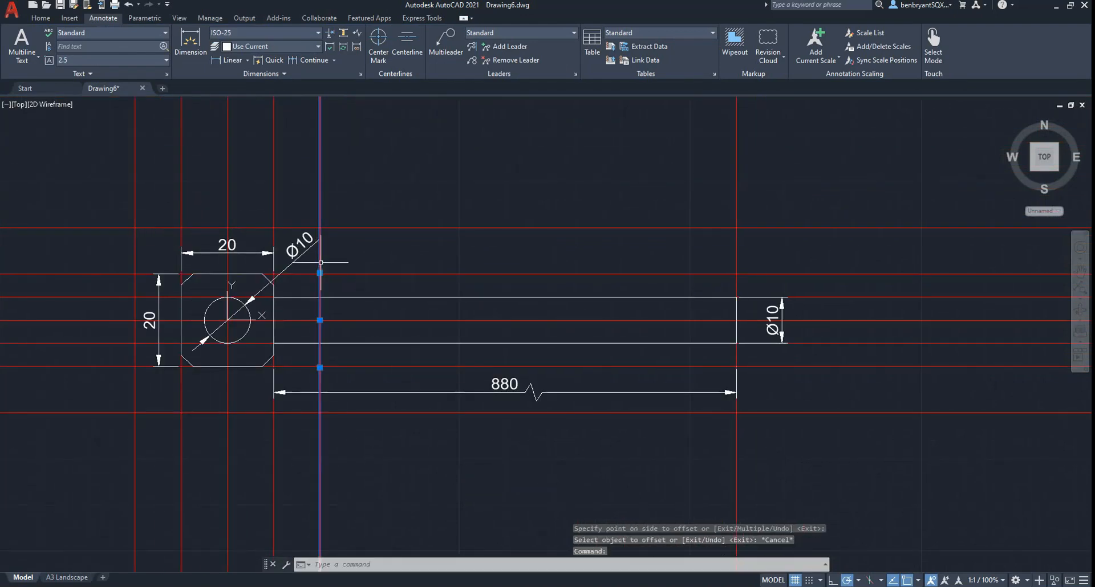
key(Delete)
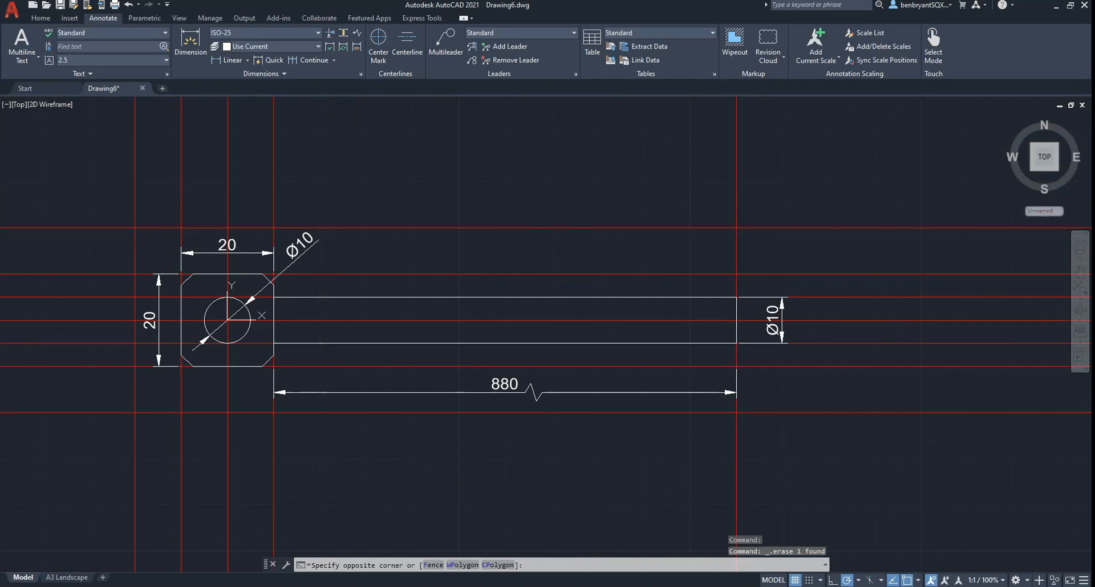
click(130, 251)
key(Delete)
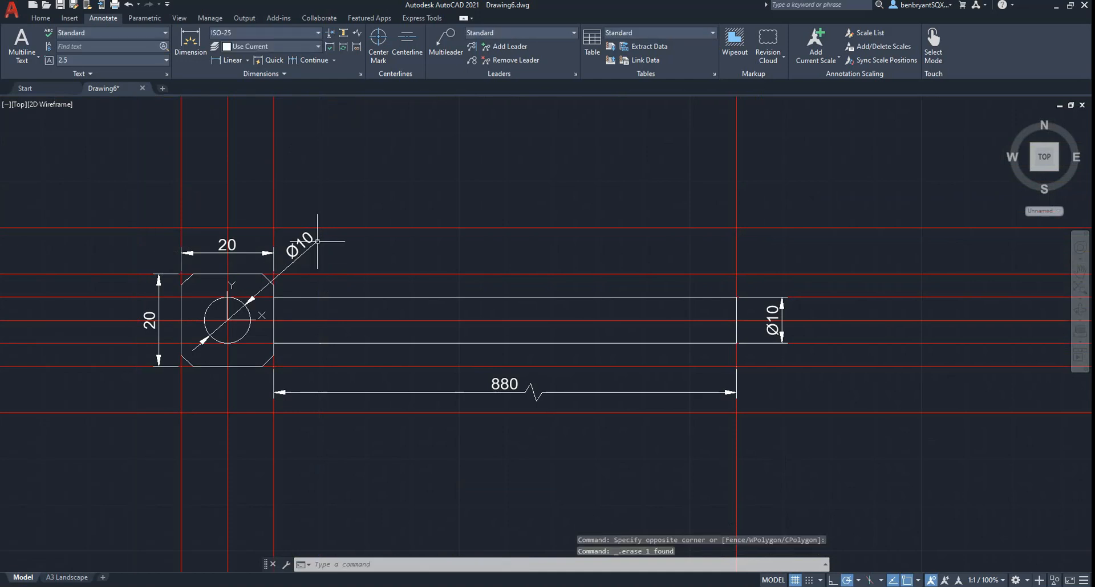
click(359, 227)
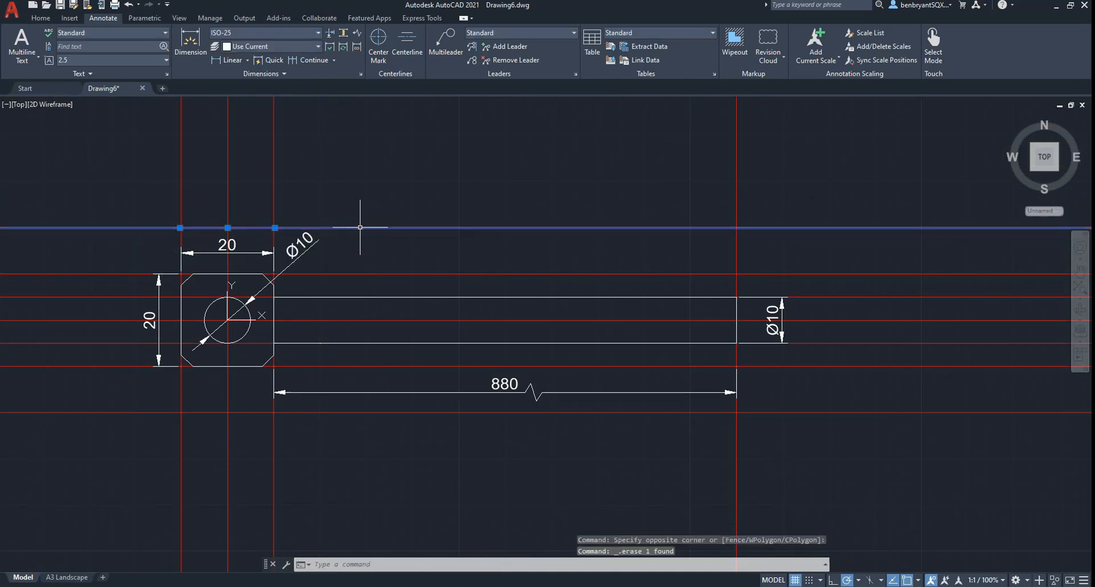
key(Delete)
click(343, 412)
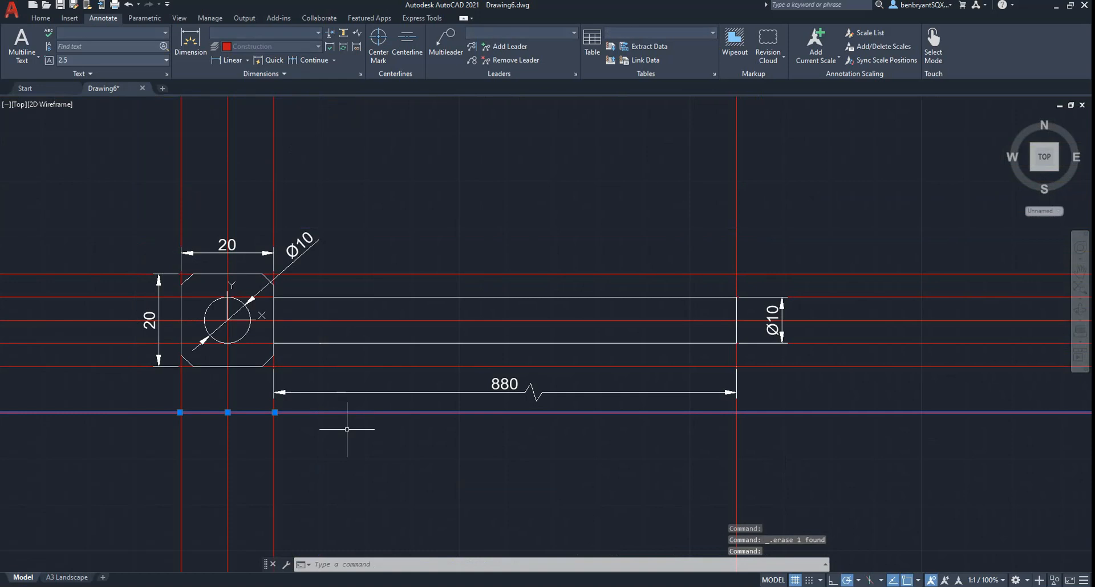
key(Delete)
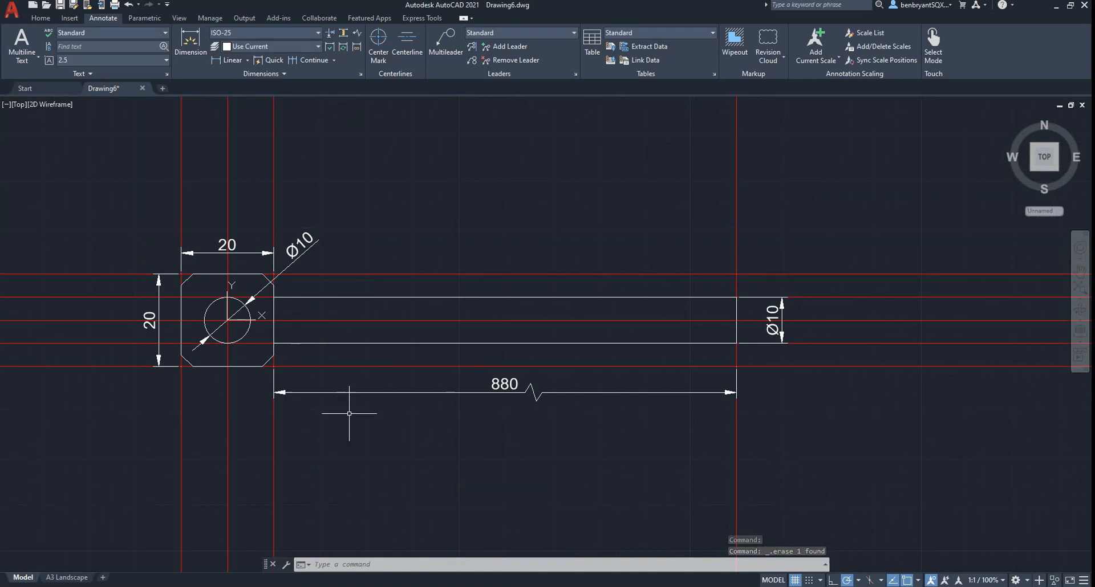
Copy the block, rod, dimensions and crossed construction lines from the hole's centre to a point about 47 units straight below.
click(789, 470)
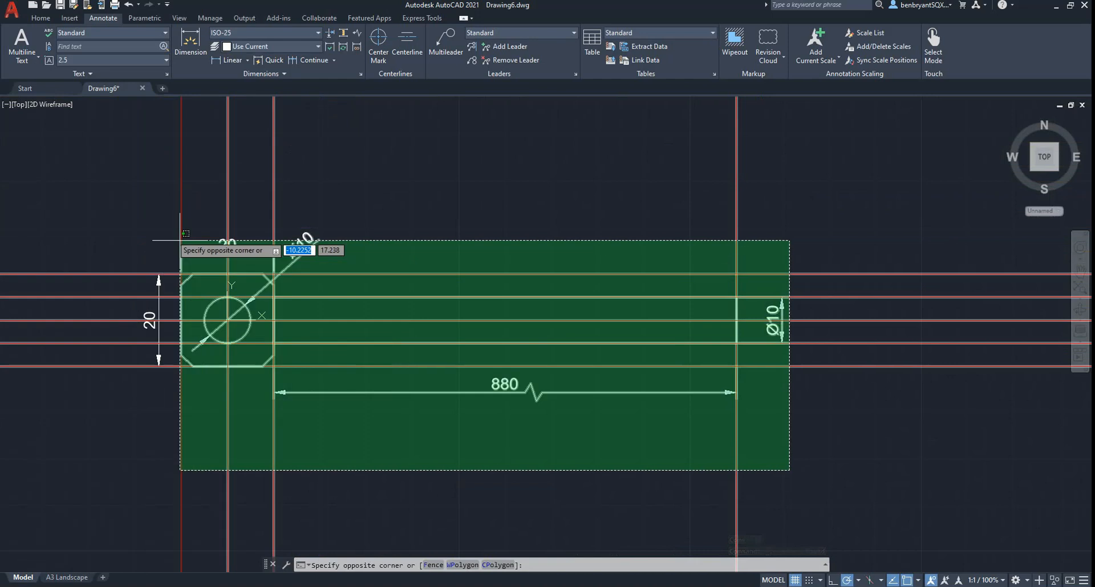
click(145, 217)
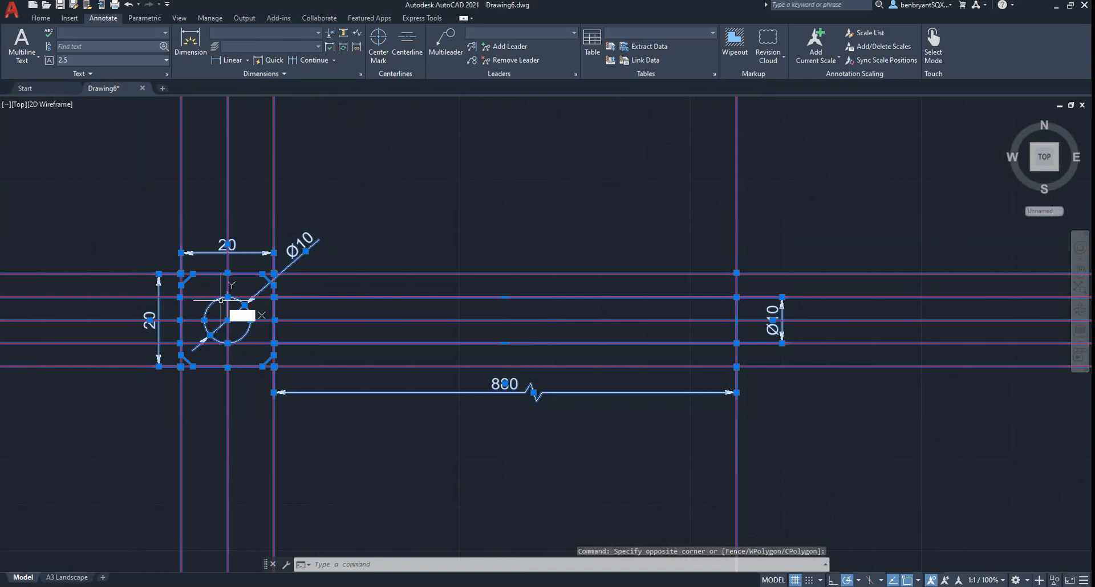
text(copy)
key(Return)
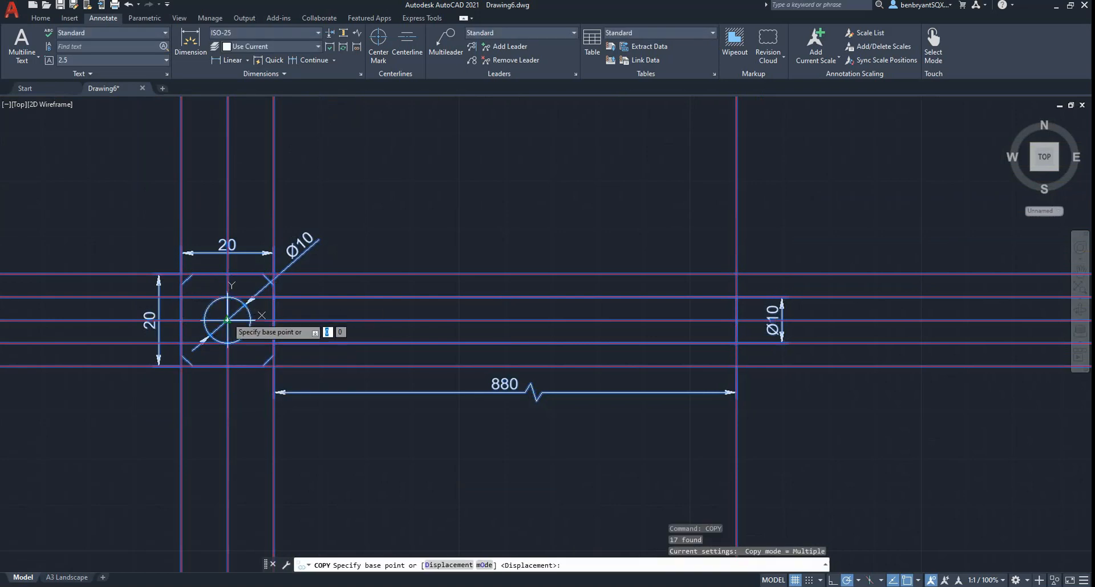
click(226, 320)
scroll(421, 379, down, 6)
middle_drag(416, 390, 410, 305)
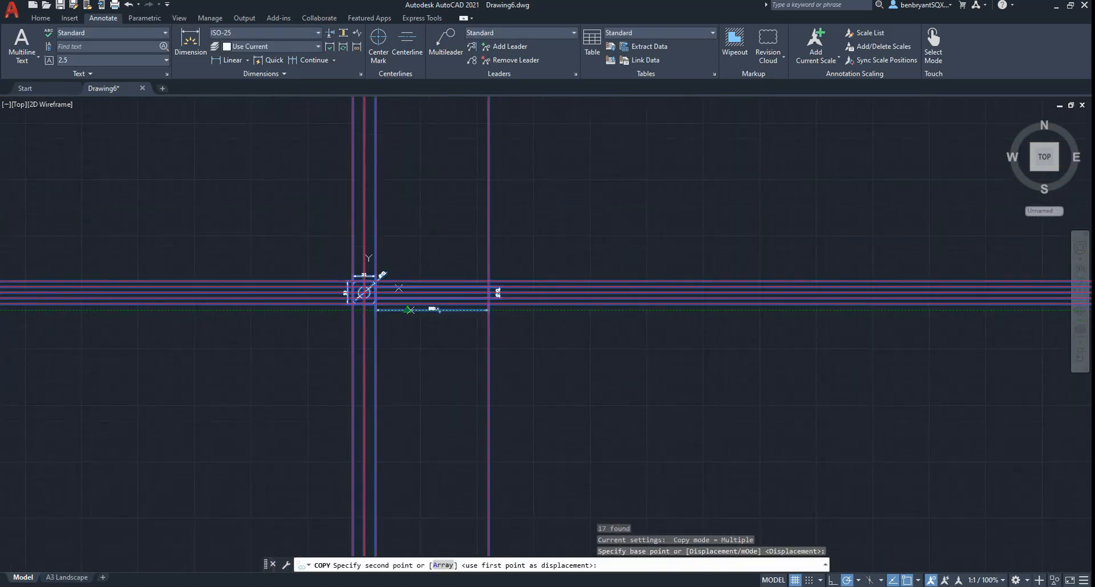
click(363, 346)
key(Escape)
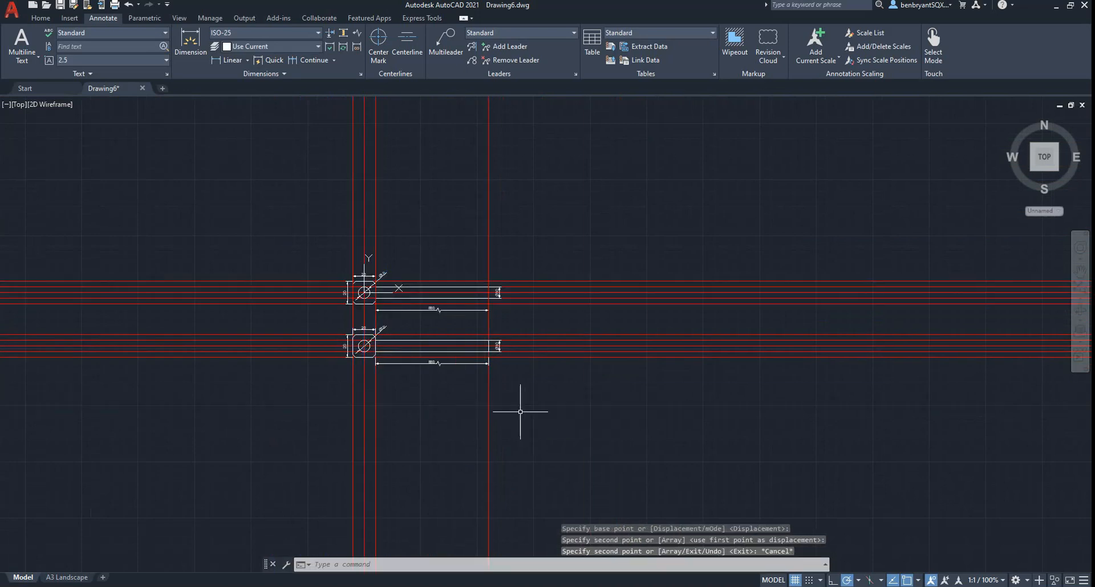
scroll(441, 395, up, 4)
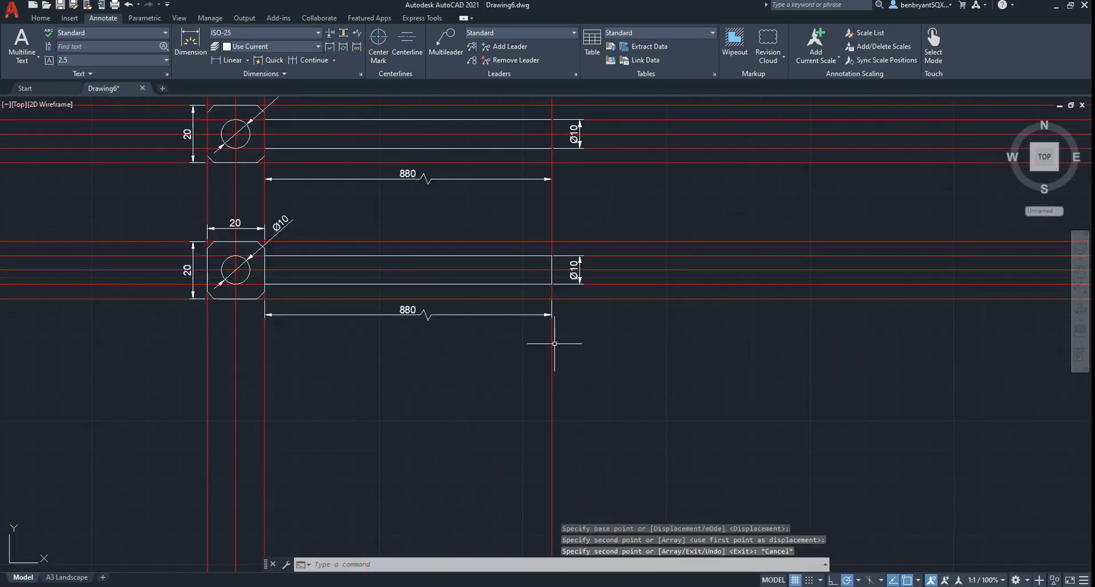
click(553, 267)
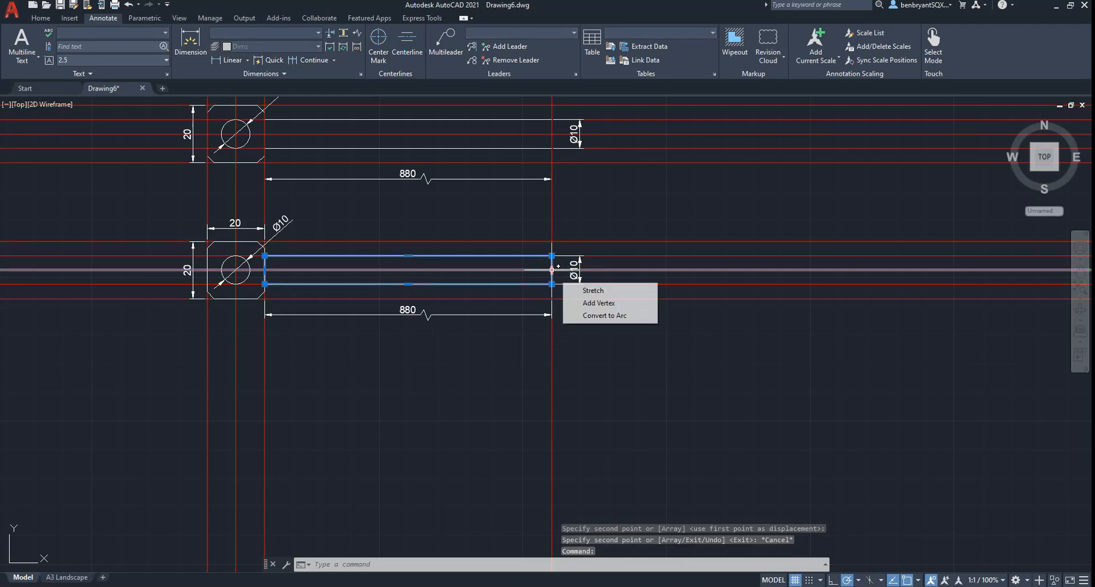
click(551, 269)
key(Escape)
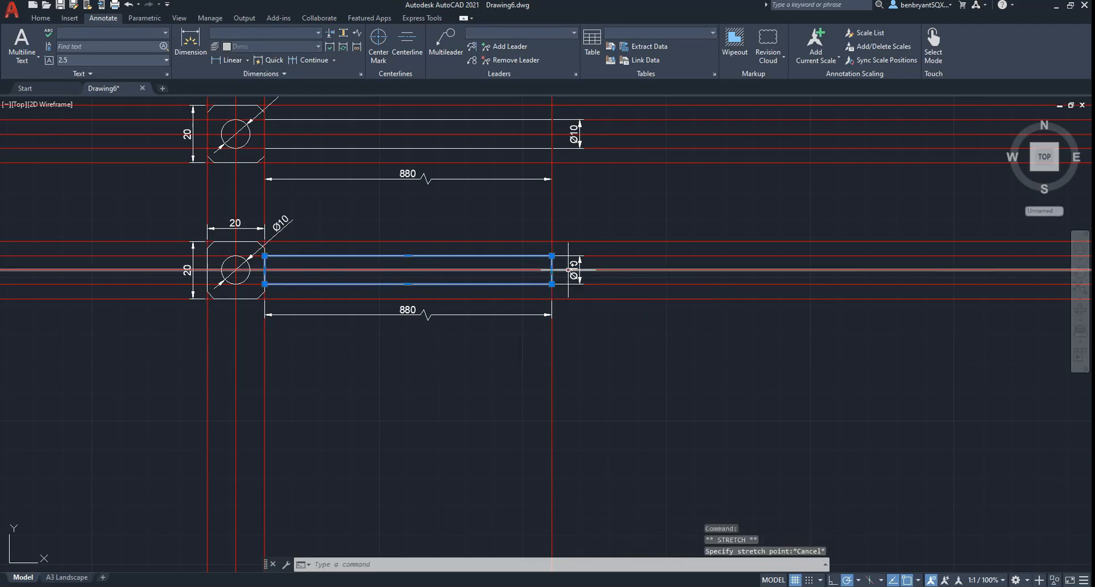
key(Escape)
Delete the lower copy's rod thickness dimension and stretch the rod's right end to the construction line offset by 880.
click(576, 279)
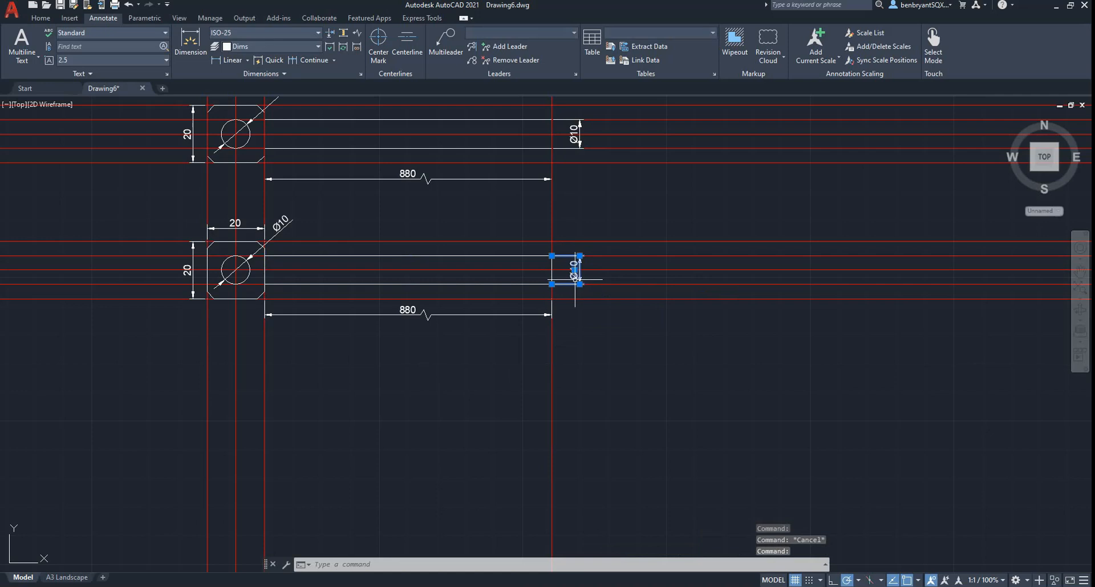
key(Delete)
click(551, 270)
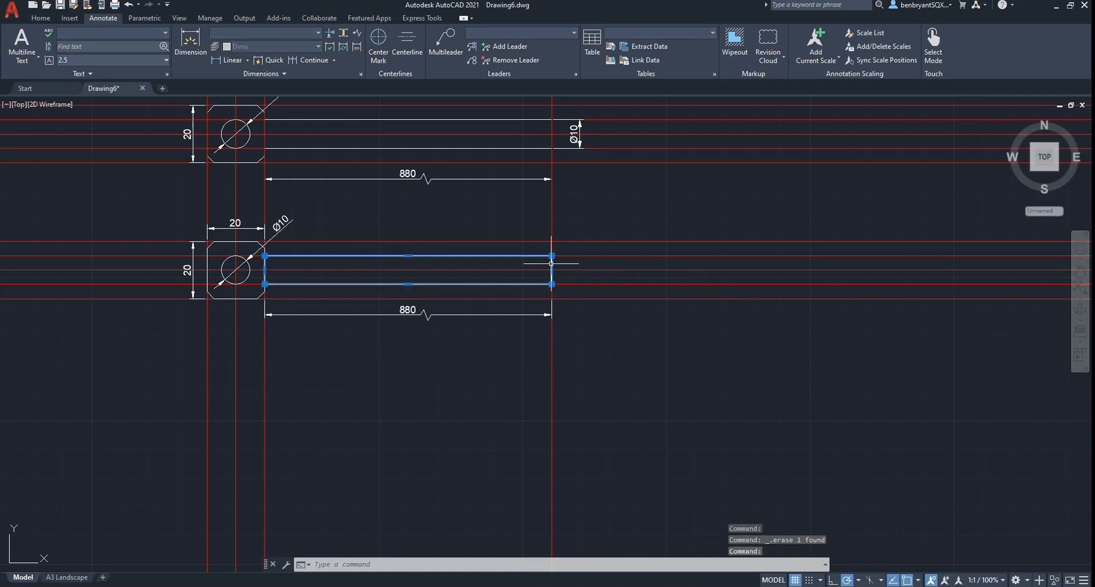
click(551, 269)
scroll(867, 313, down, 6)
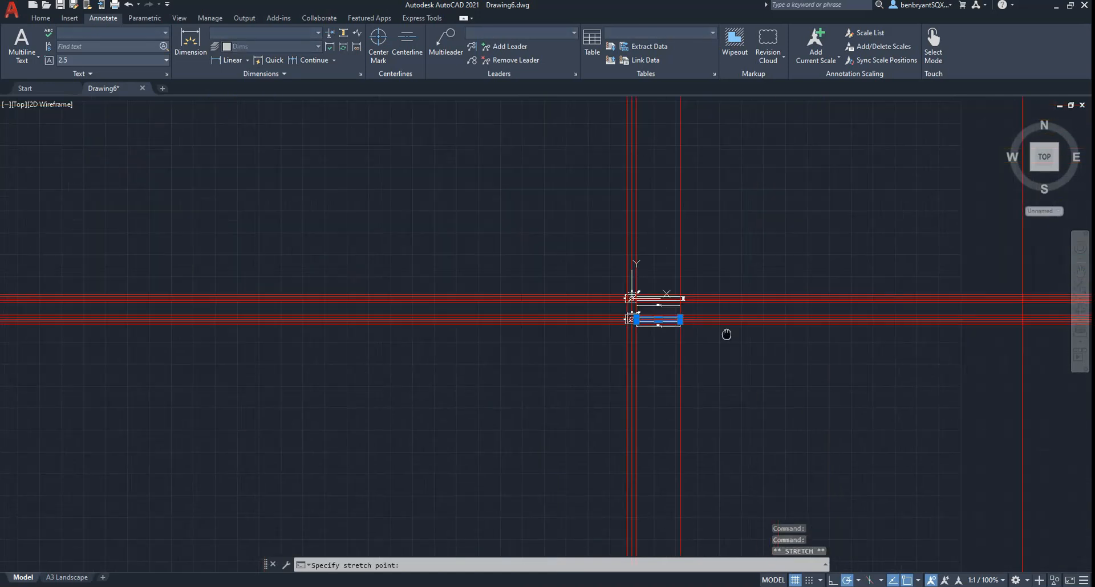
scroll(696, 379, up, 6)
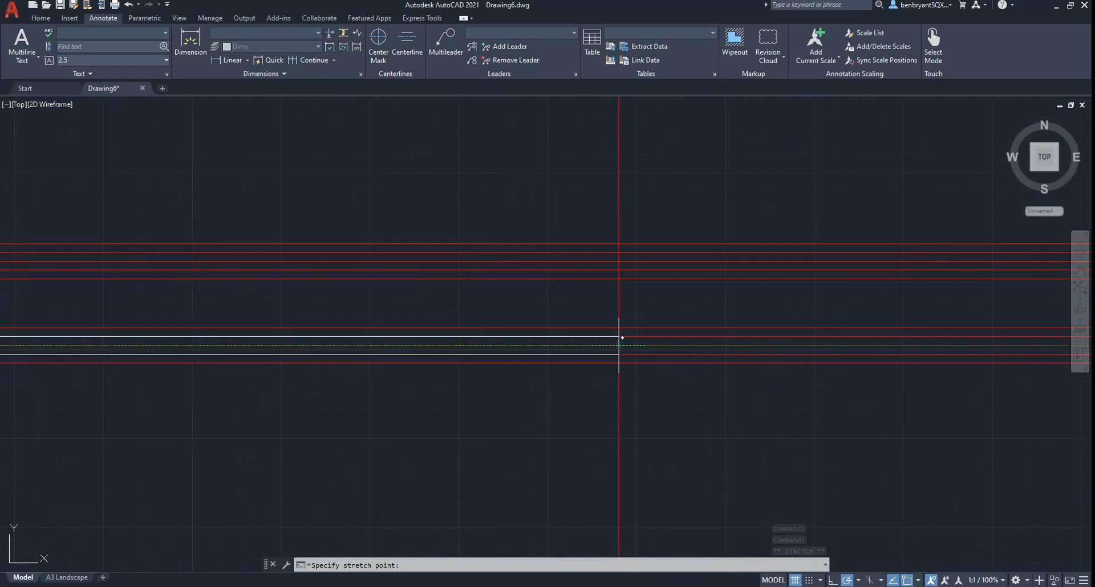
key(Escape)
key(Escape)
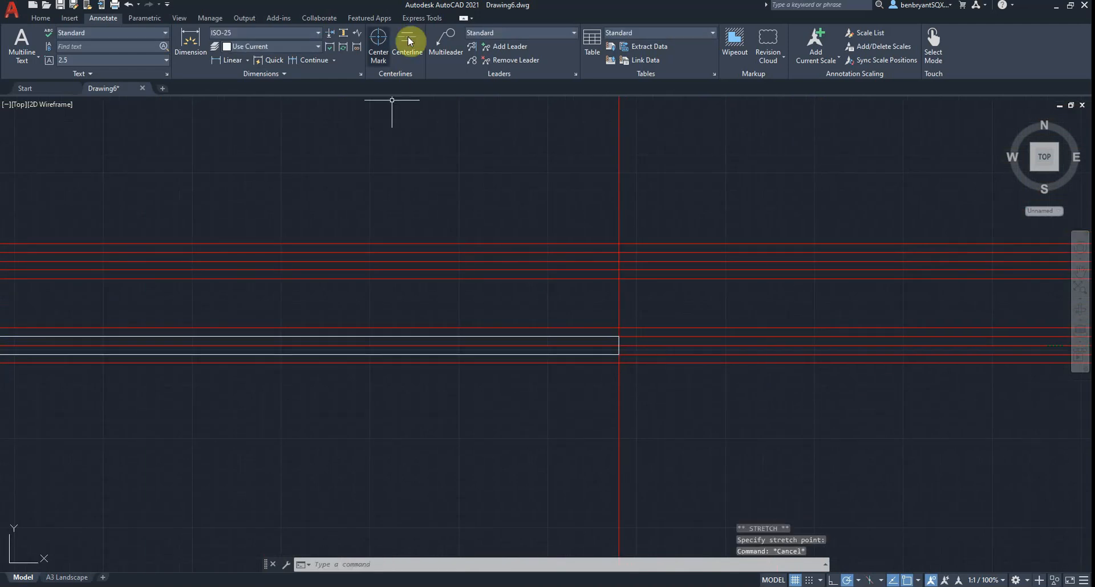
Add a vertical linear dimension for the rod's thickness between the two corners at the stretched end.
click(217, 68)
click(618, 337)
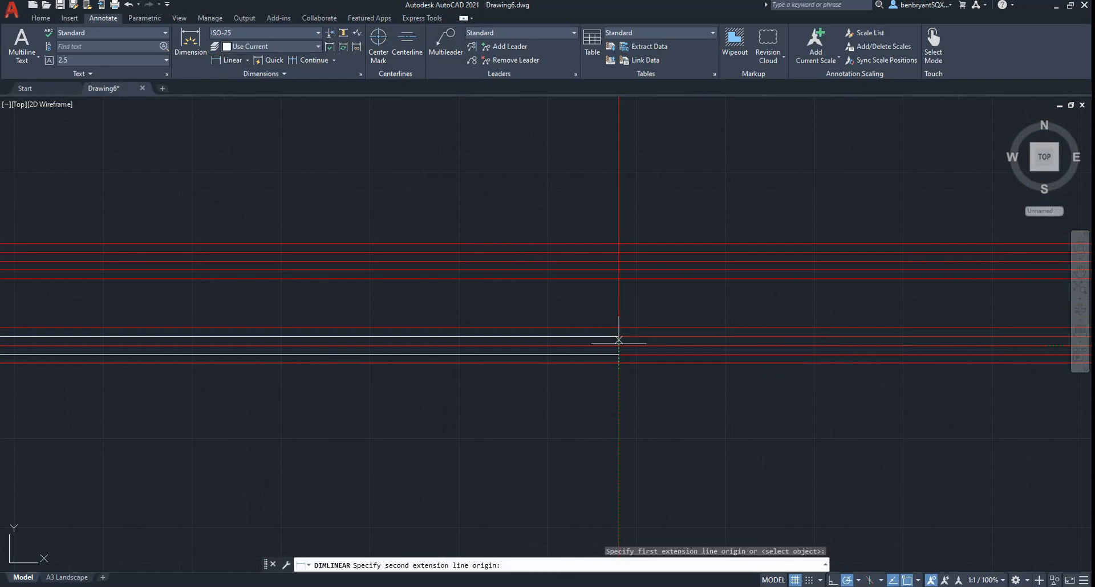
click(618, 355)
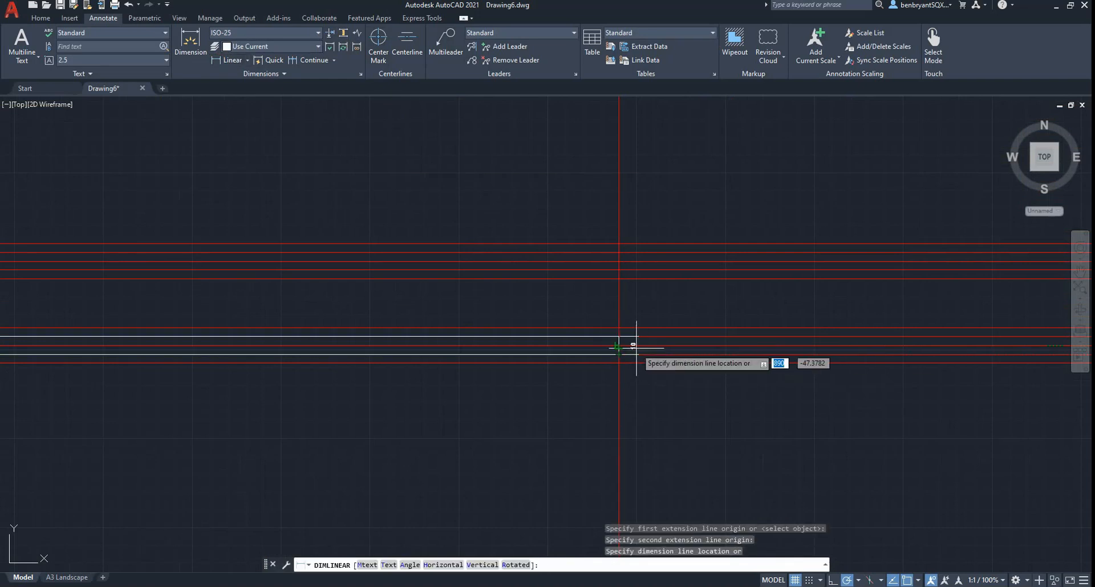
click(635, 349)
Move the new thickness dimension to the right, clear of the stretched rod's end.
scroll(605, 343, up, 8)
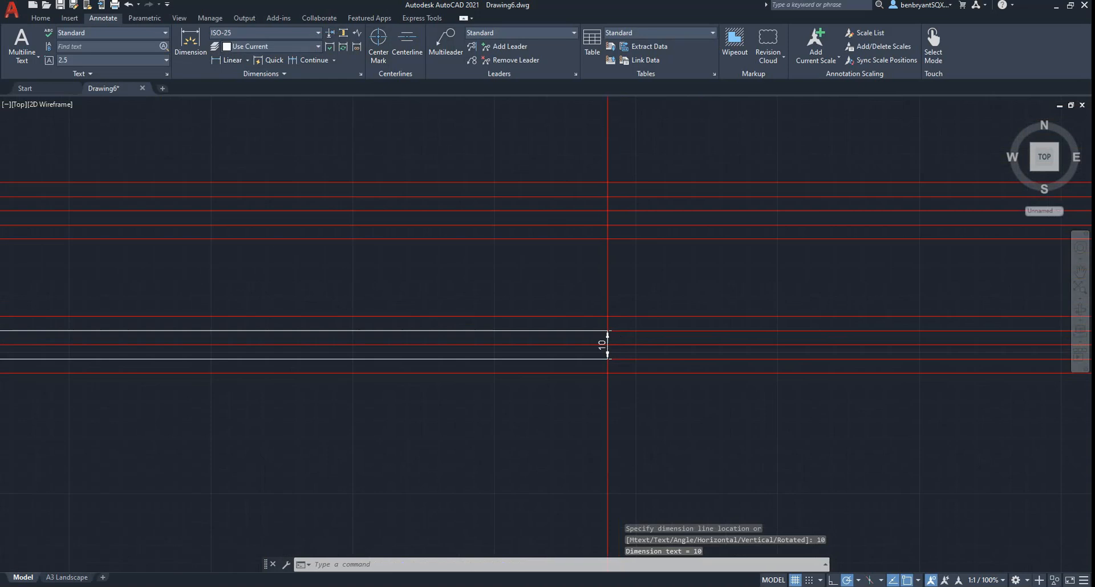
click(488, 359)
click(488, 358)
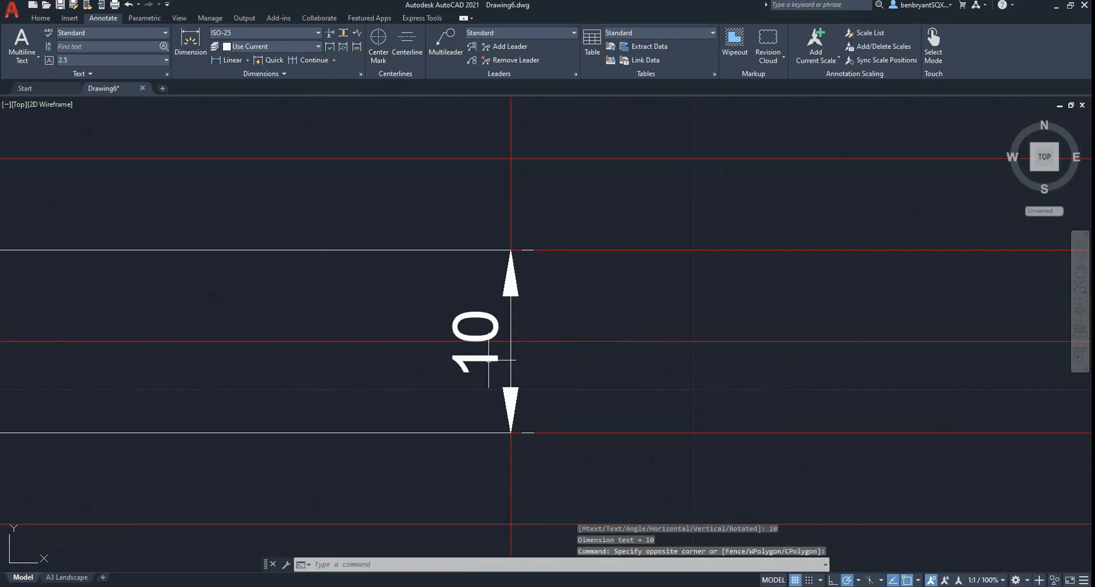
click(491, 359)
click(491, 361)
click(476, 341)
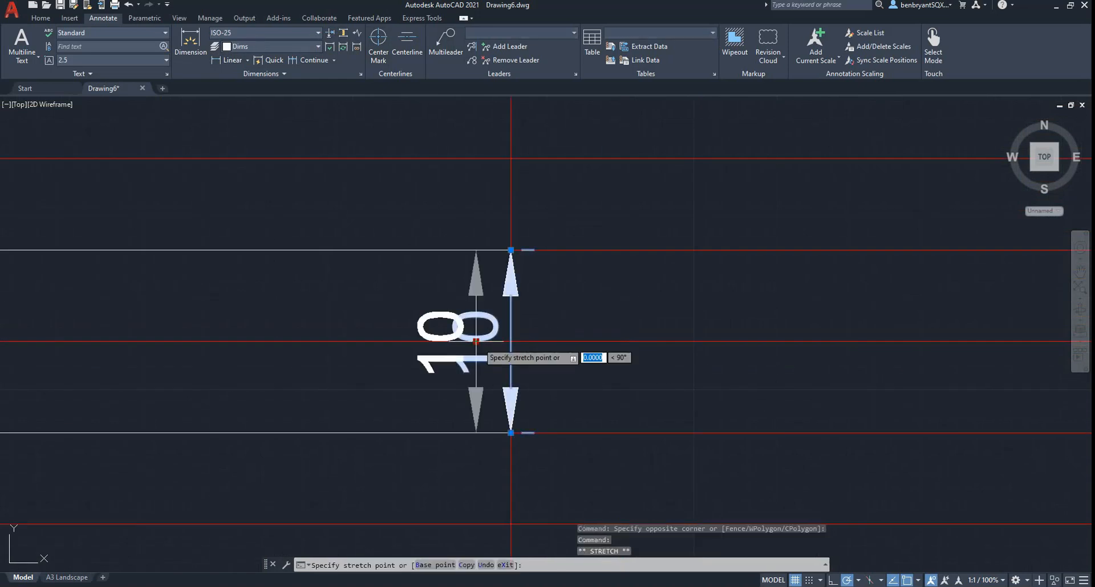
key(Escape)
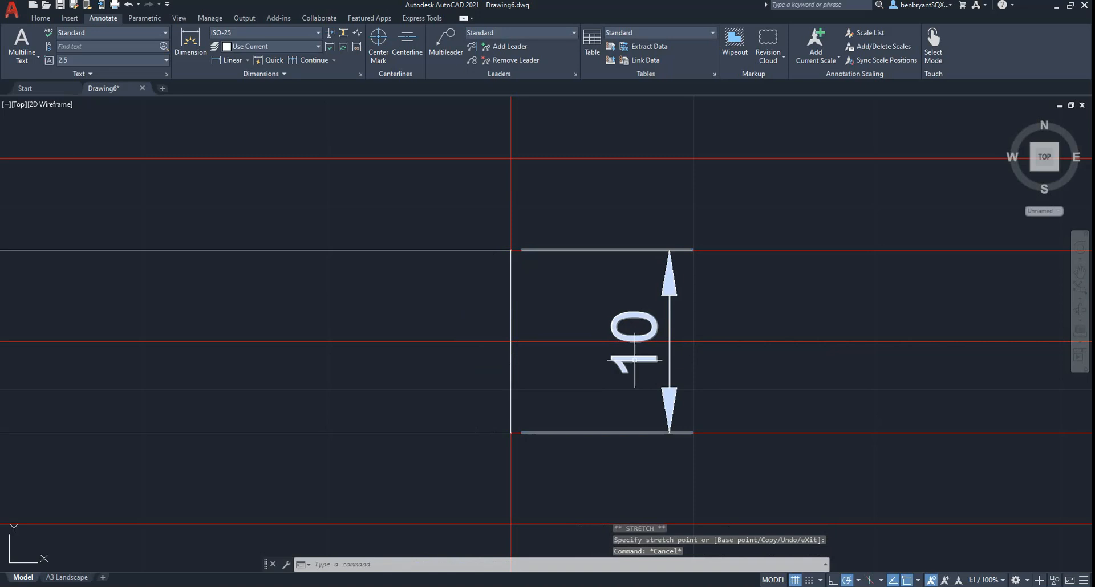
Insert a diameter symbol in front of the stretched rod's thickness dimension text.
double_click(634, 364)
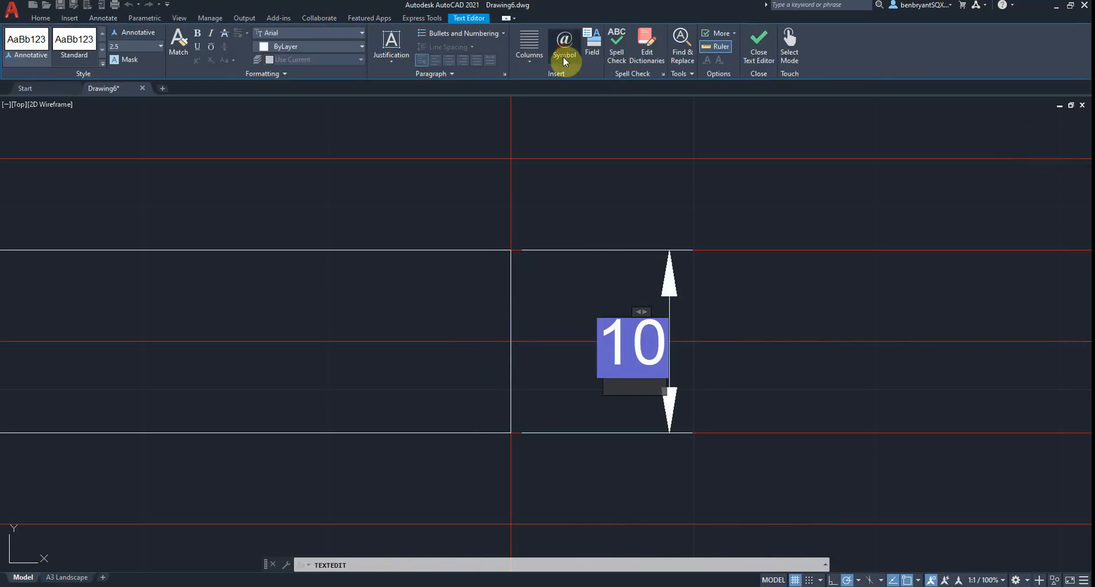
click(562, 57)
click(481, 98)
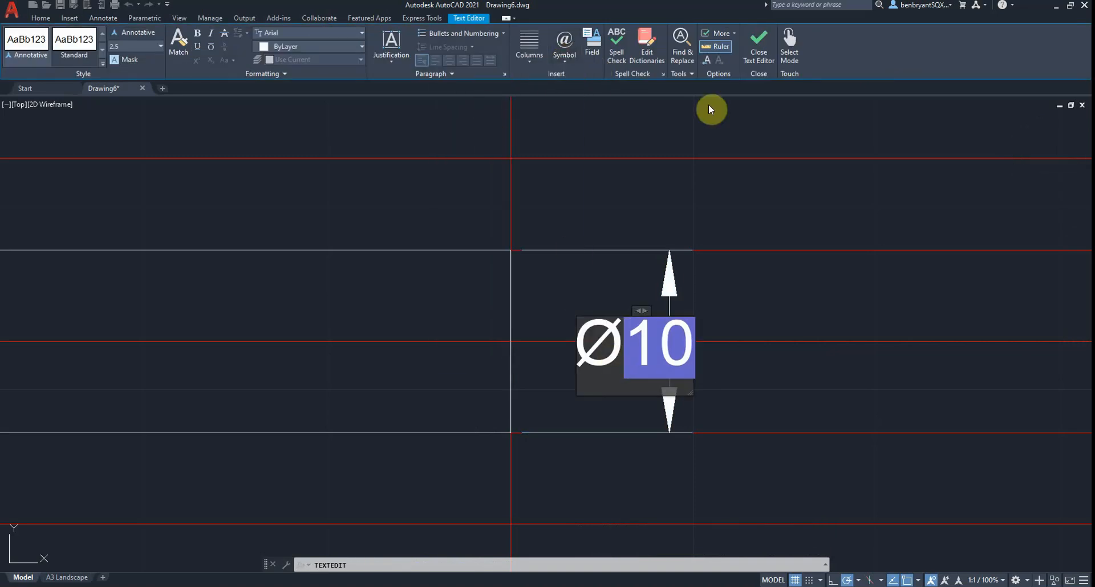
click(774, 50)
scroll(692, 439, down, 6)
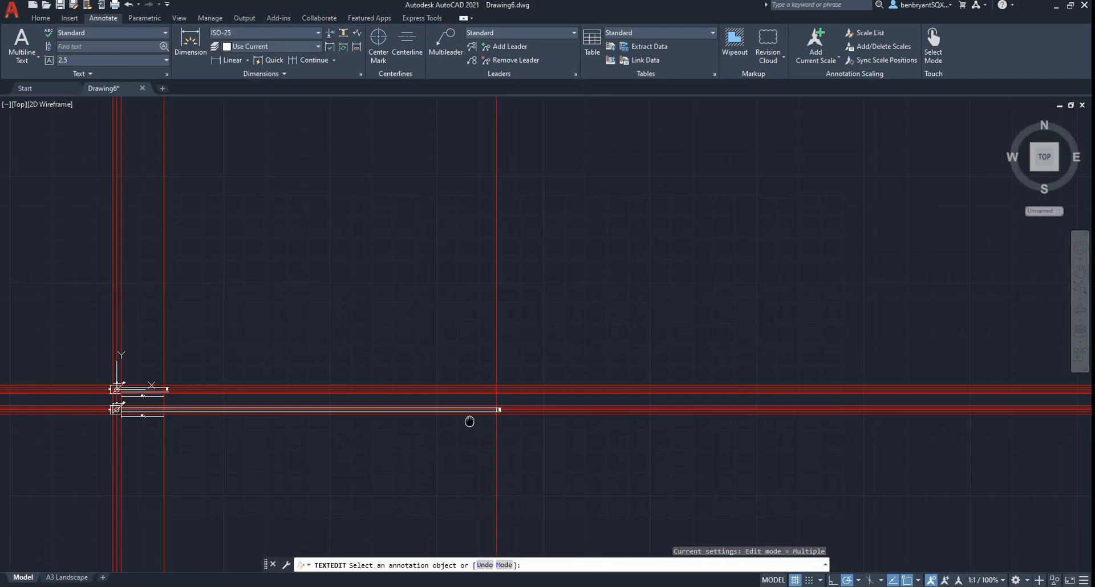
Leave text editing and check which layers the lower copy's centre construction line and rod outline are on.
key(Escape)
scroll(413, 419, up, 8)
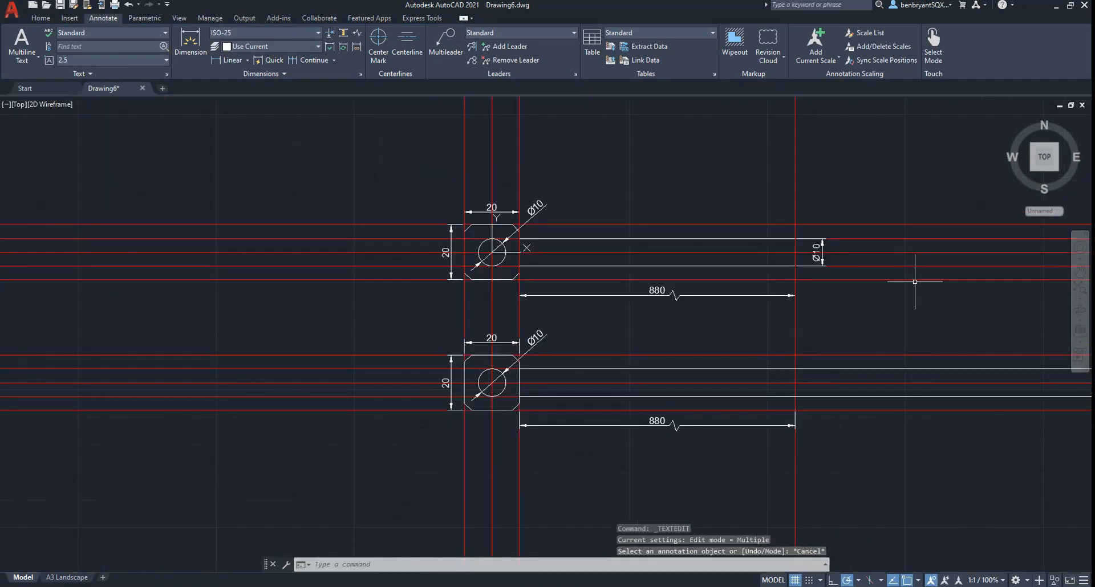
middle_drag(675, 411, 525, 391)
scroll(525, 391, down, 3)
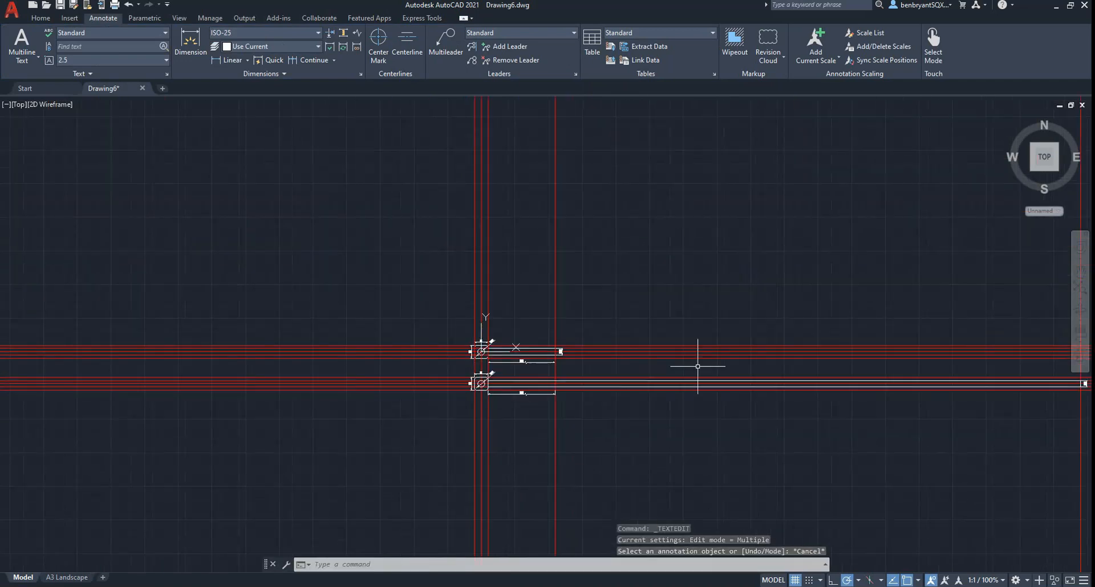
middle_drag(696, 366, 498, 304)
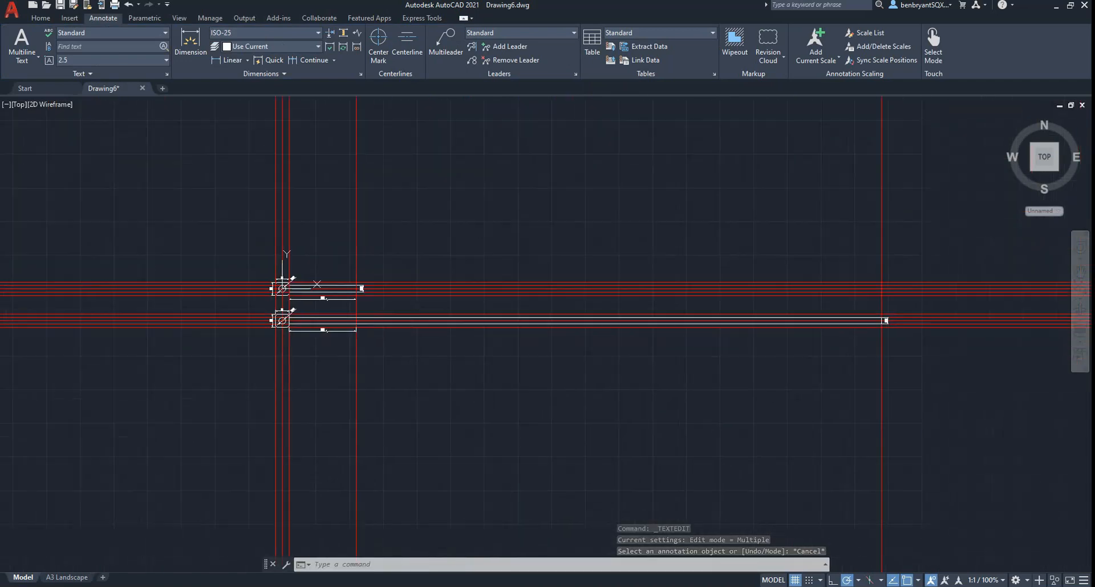
click(41, 18)
click(470, 36)
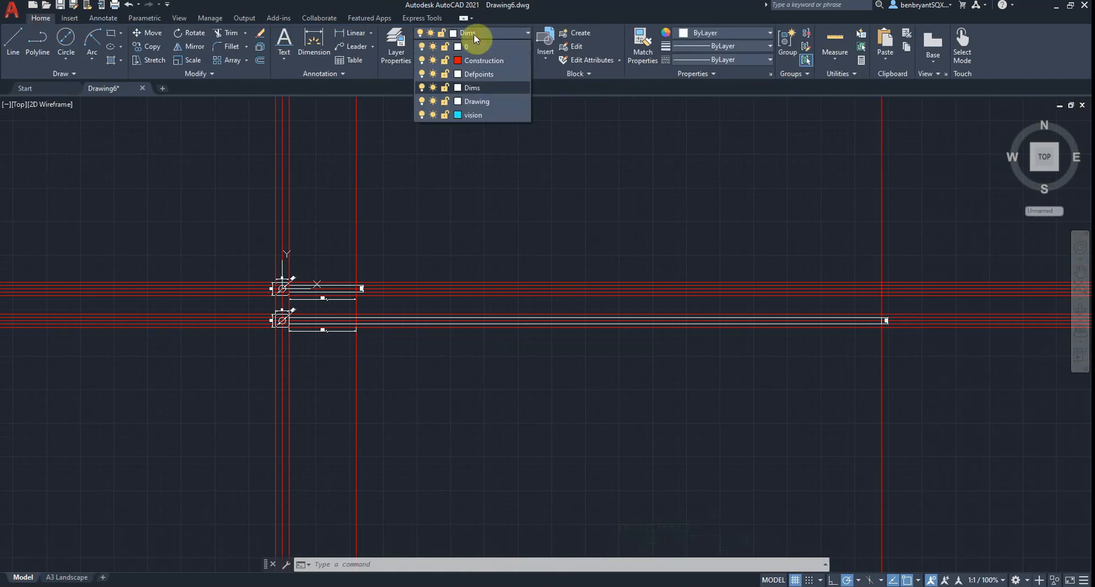
click(473, 34)
click(414, 320)
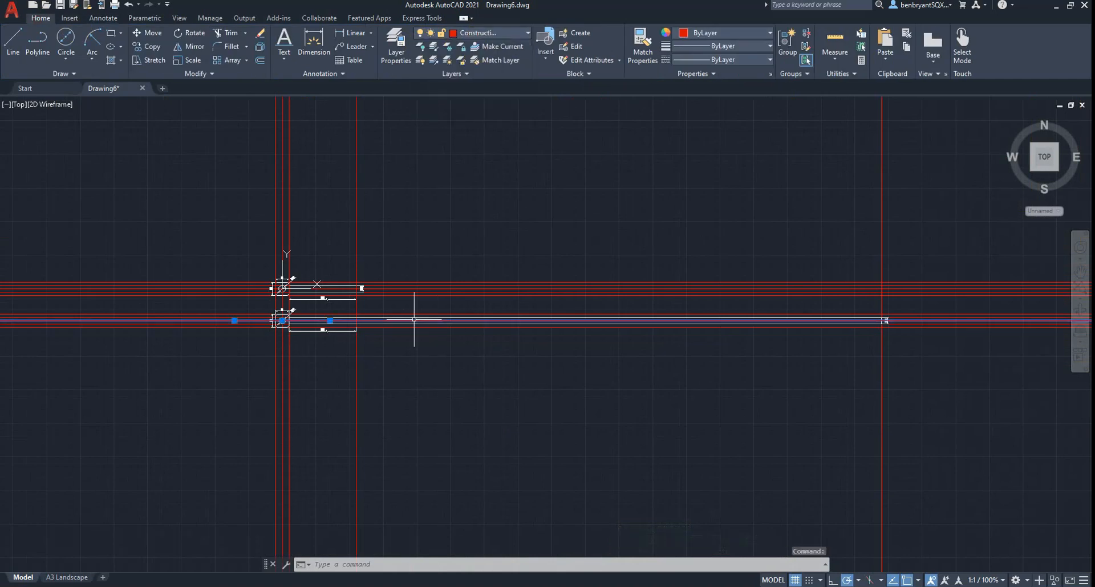
key(Escape)
click(409, 319)
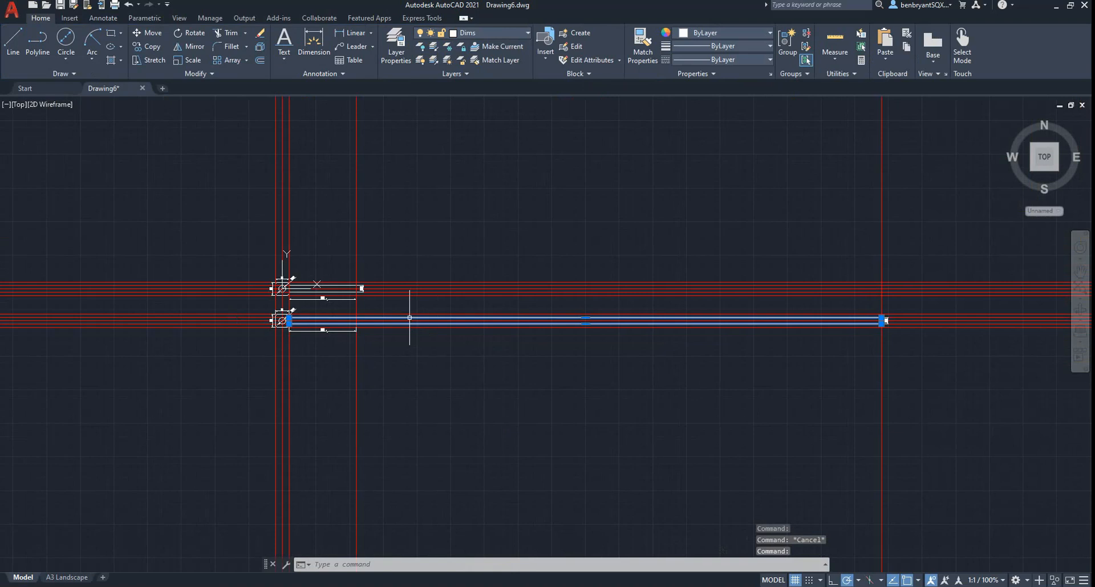
key(Escape)
Turn the Dims layer off to inspect which objects are on it, and turn it back on.
click(477, 32)
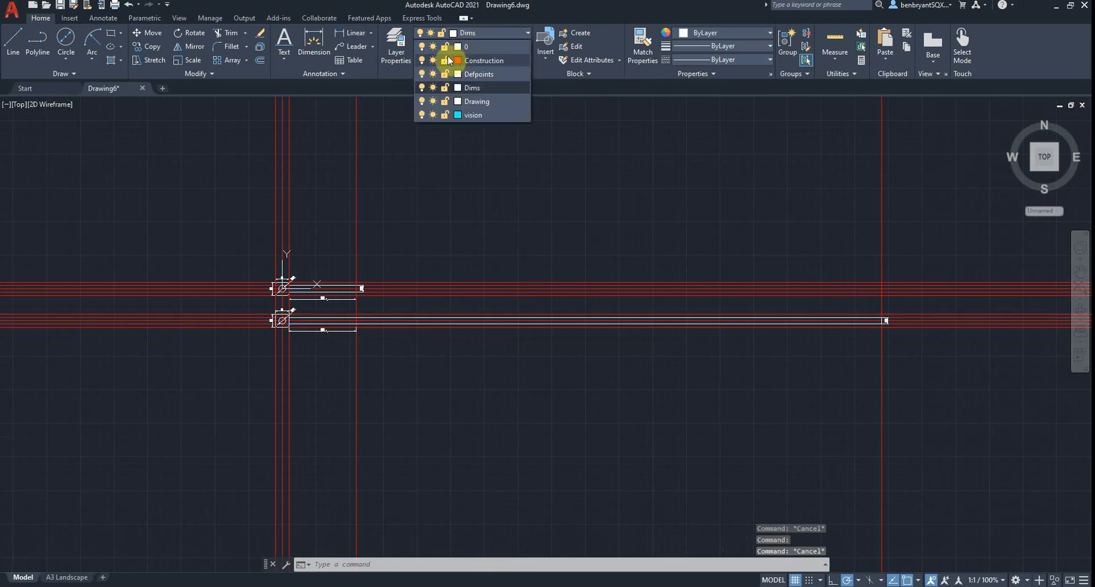
click(422, 87)
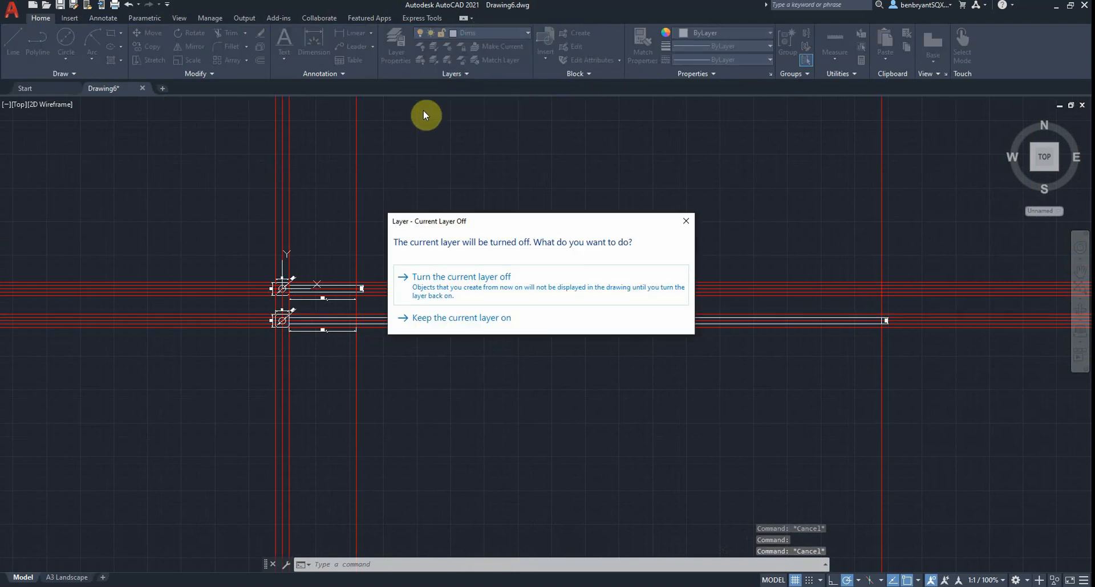
click(439, 278)
scroll(328, 313, up, 6)
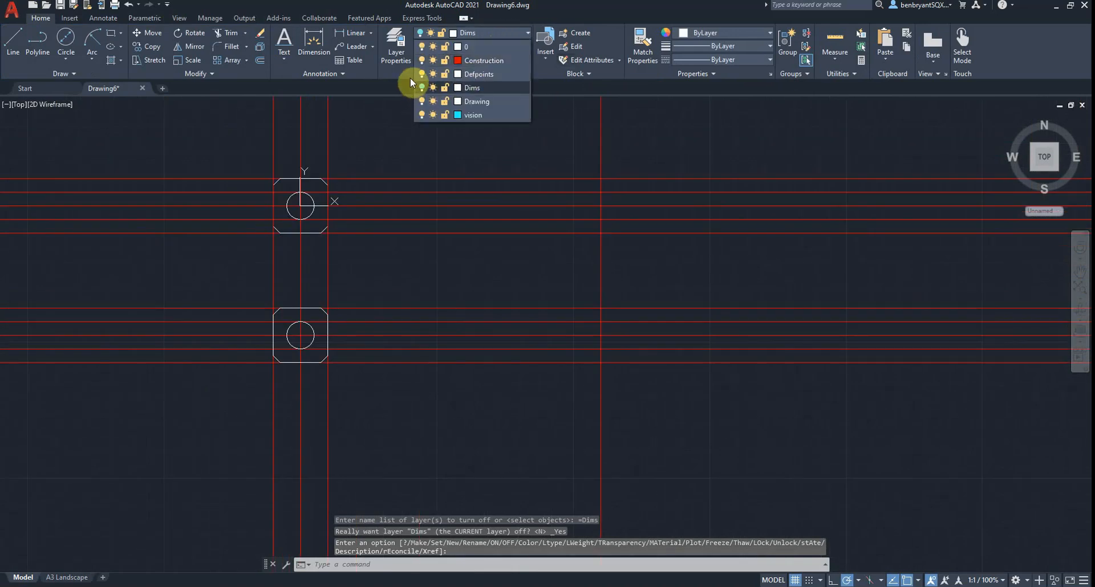
click(421, 87)
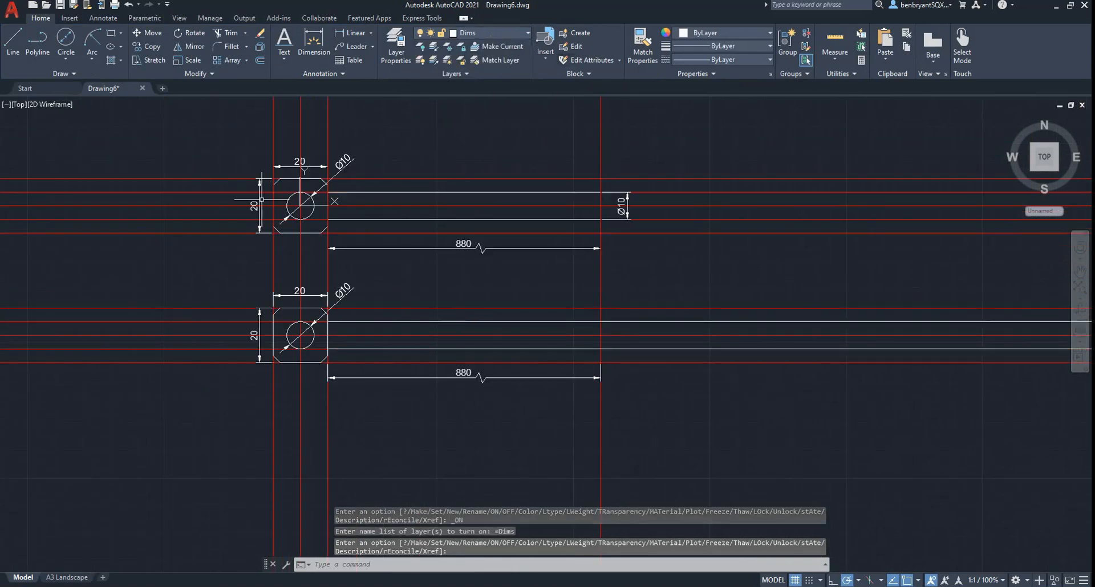
Assign the whole upper view, geometry and dimensions together, to the Drawing layer.
click(251, 134)
click(696, 255)
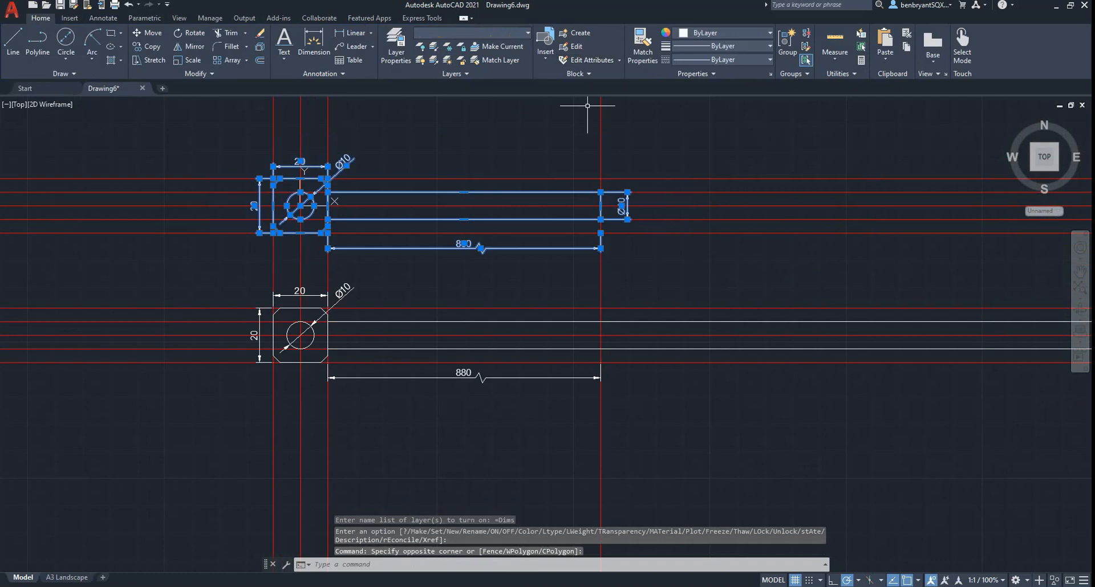
click(501, 32)
click(481, 102)
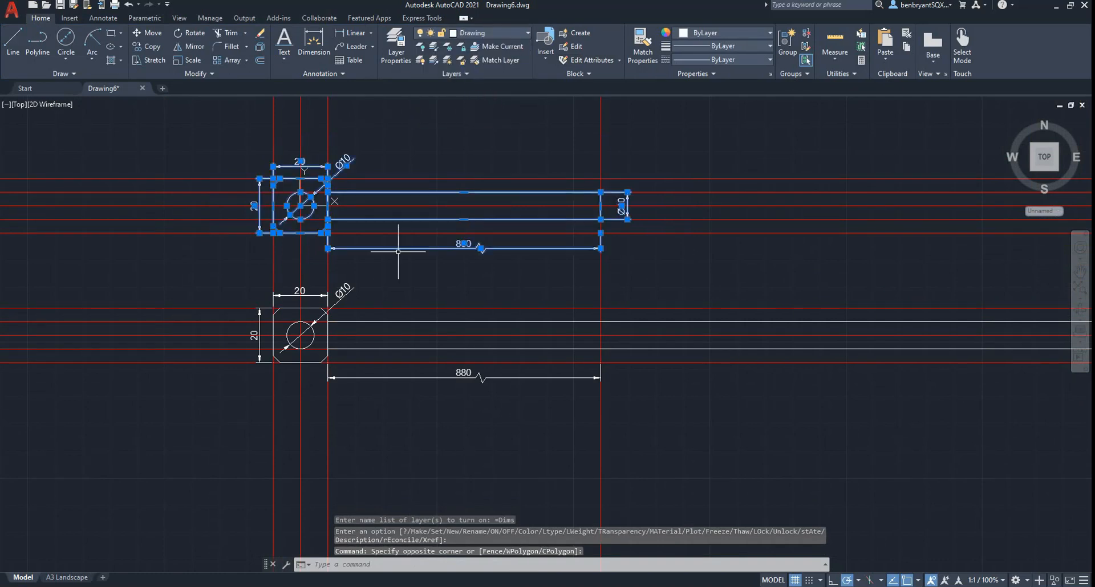
key(Escape)
Reassign the upper view's two 20 dimensions, the 880 dimension and the rod's thickness dimension to the Dims layer.
click(259, 205)
click(296, 165)
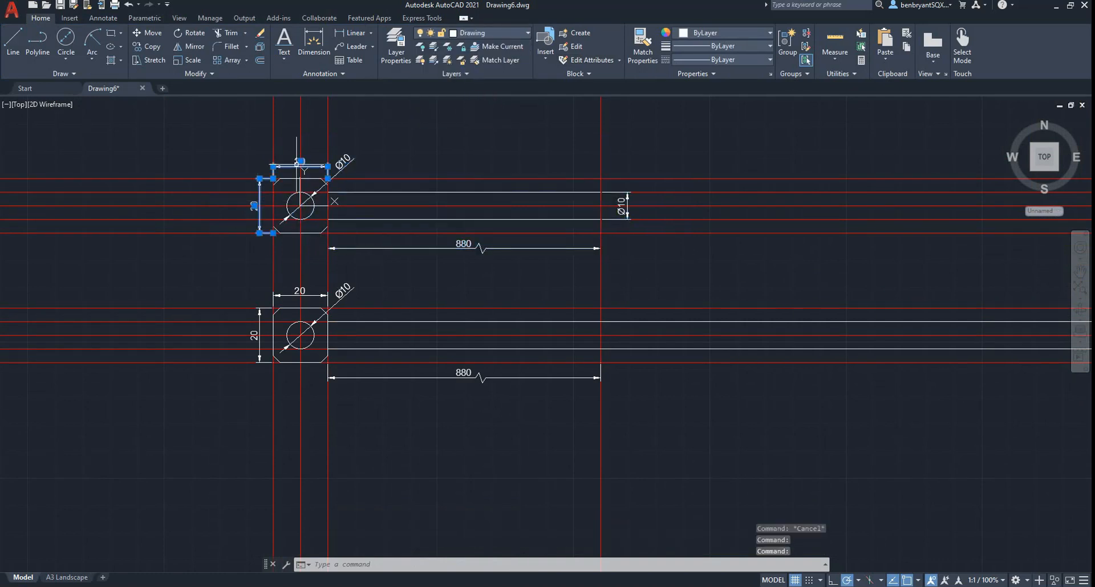
click(399, 250)
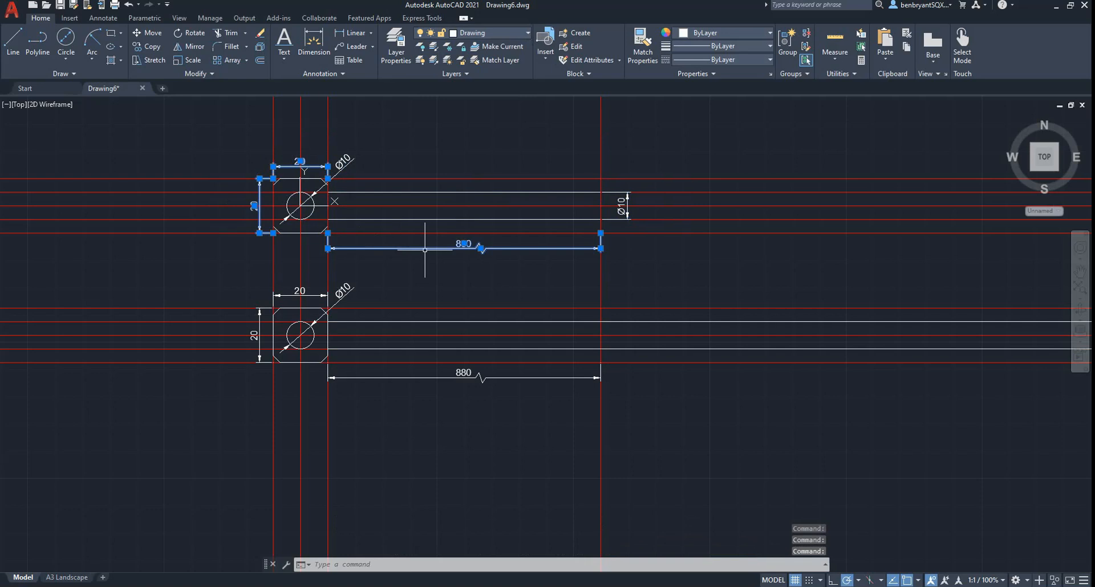
click(481, 32)
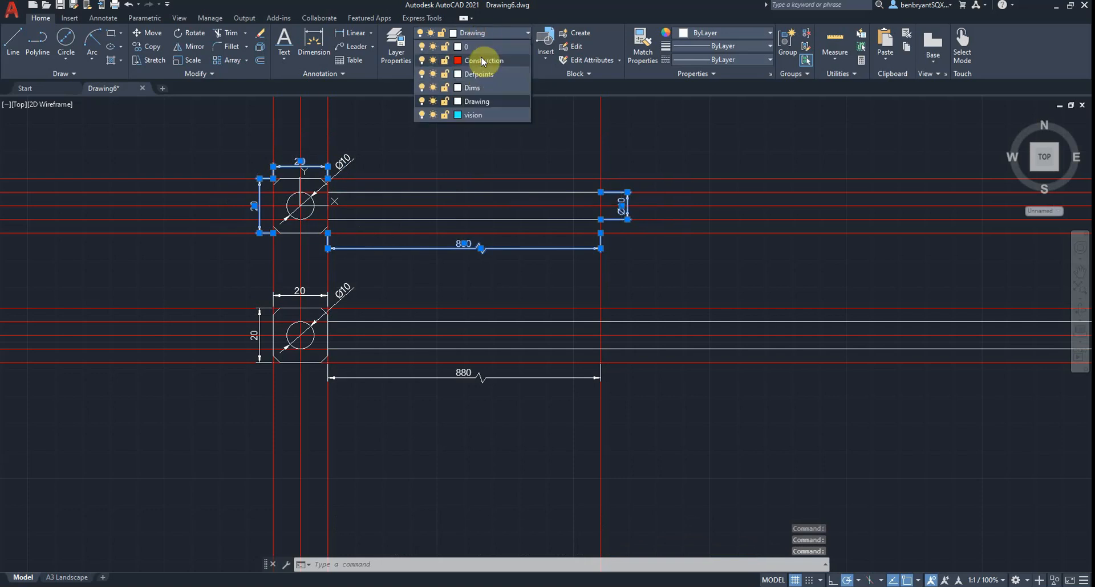
click(481, 98)
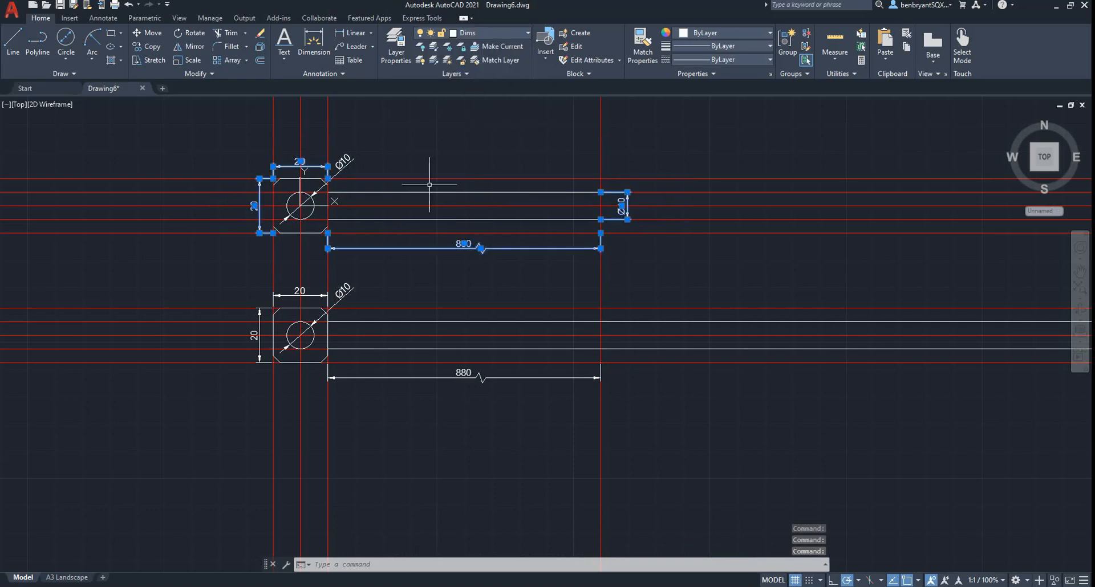
Turn off the Construction layer and the current Dims layer.
click(488, 32)
click(425, 61)
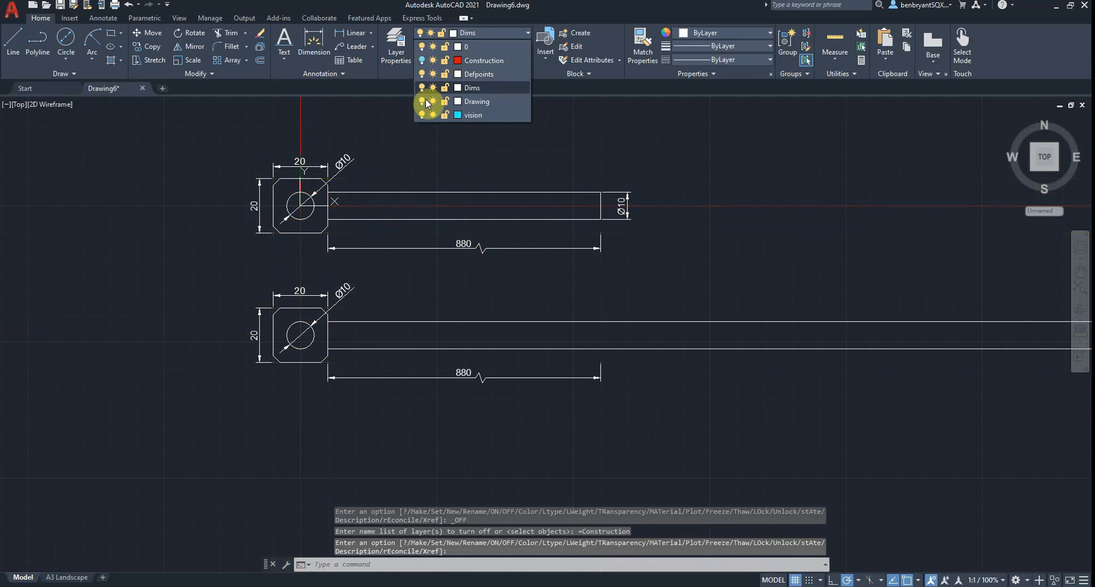
click(472, 34)
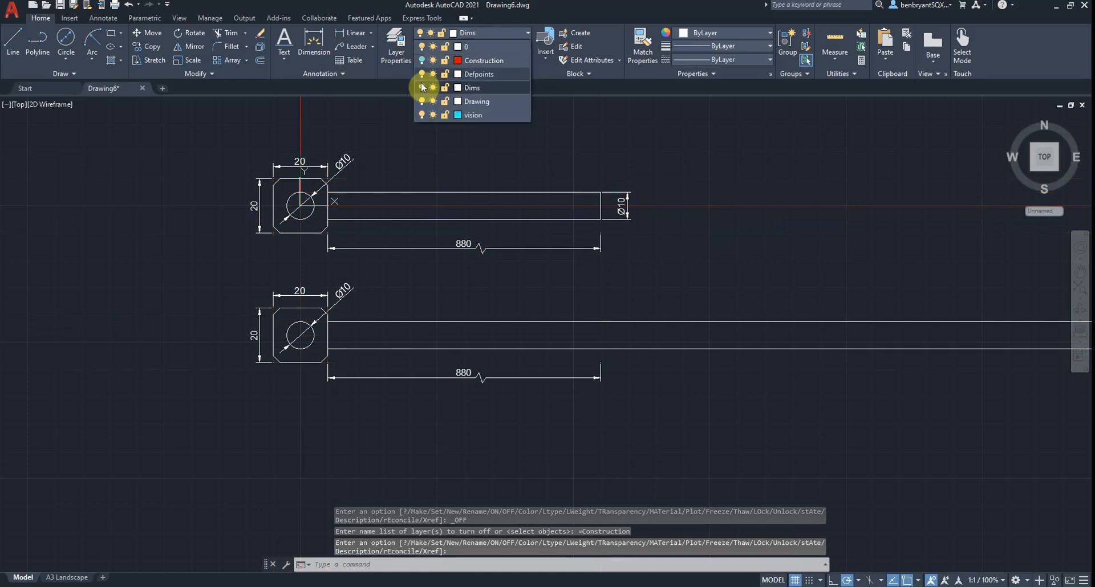
click(421, 86)
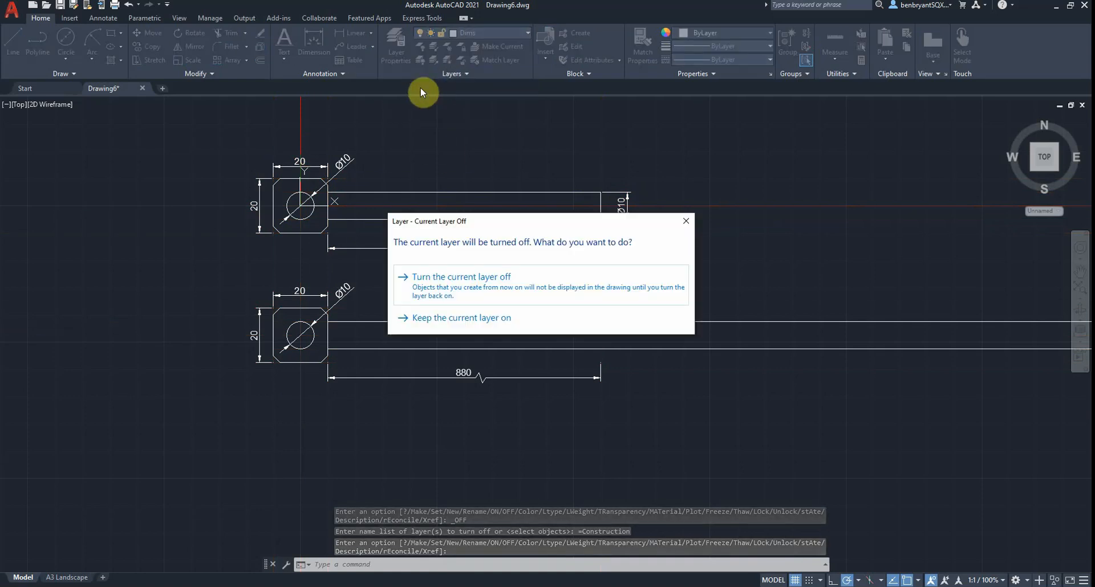
click(438, 277)
Move the lower copy's chamfered block outline and hole circle to the Dims layer.
click(239, 284)
click(374, 391)
scroll(399, 354, down, 8)
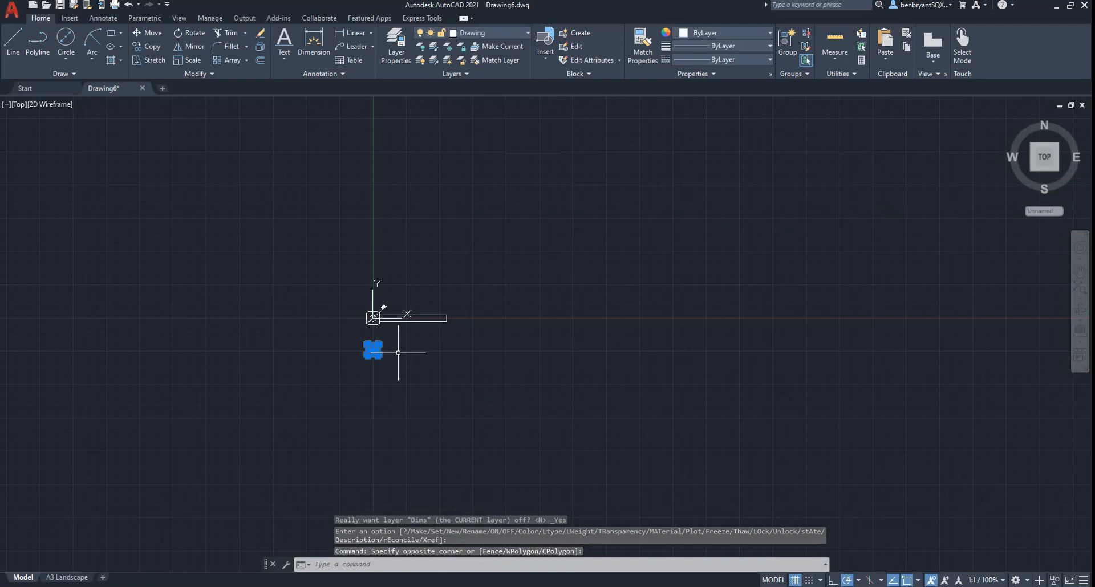
scroll(439, 342, up, 5)
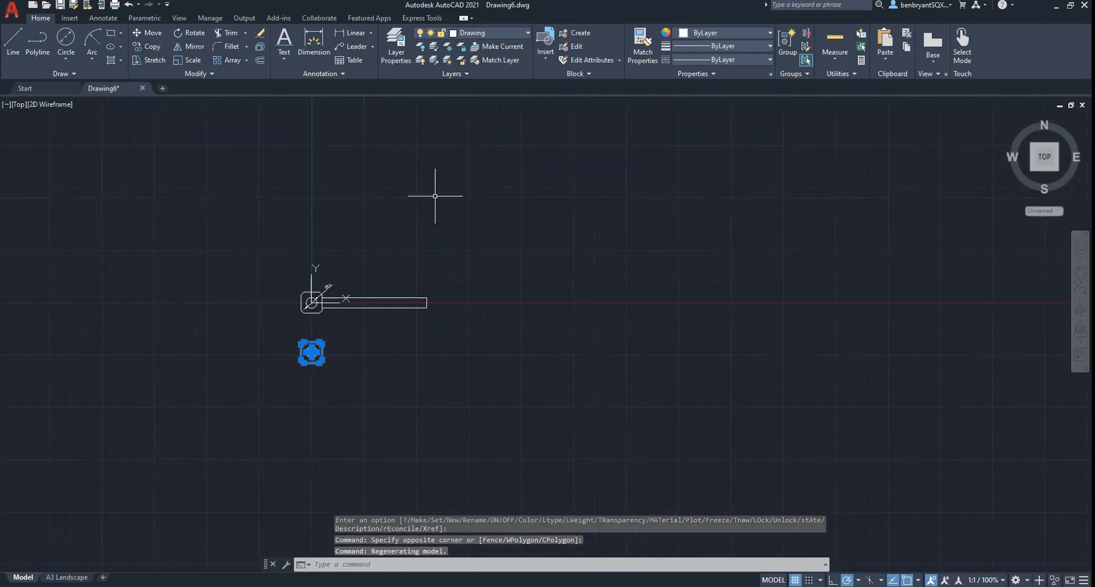
click(496, 36)
click(487, 87)
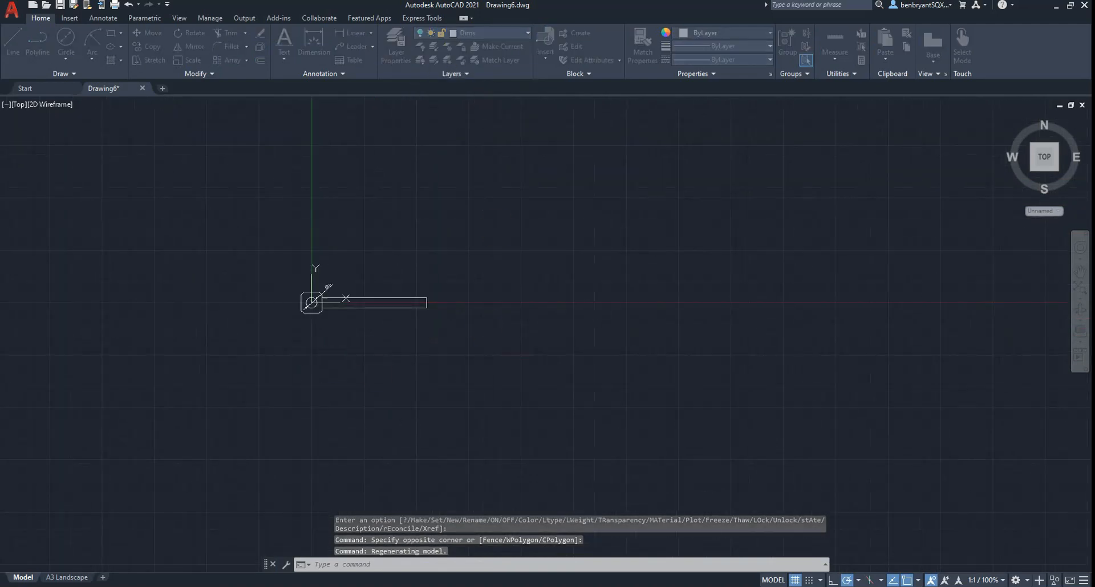
Turn the Dims layer back on to display the dimensions and the whole lower copy.
scroll(351, 302, up, 4)
middle_drag(344, 284, 380, 301)
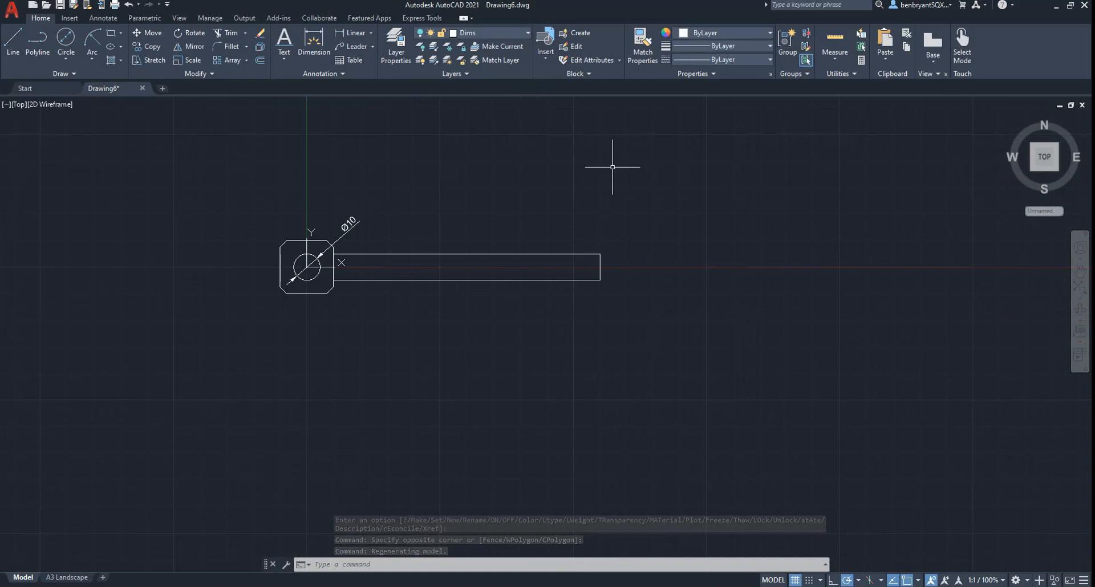
click(484, 35)
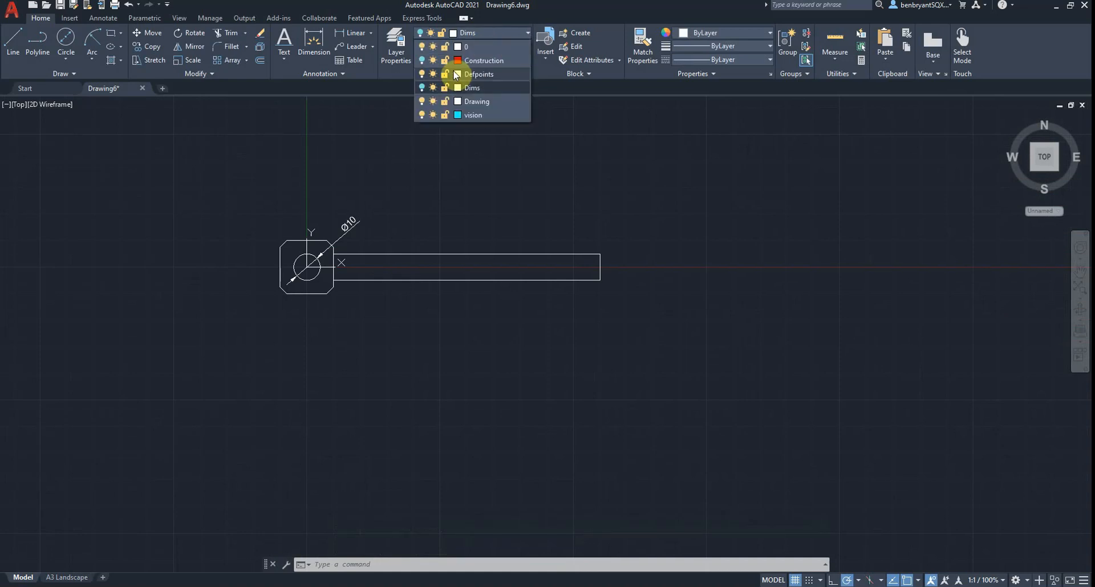
click(422, 85)
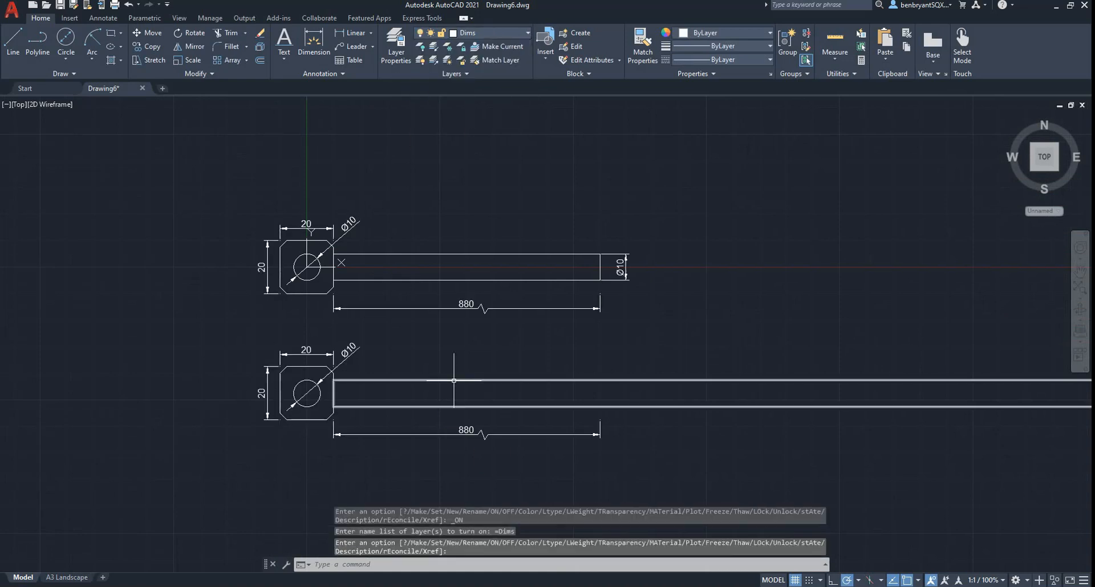
Create a new layer named Actual in the layer properties.
middle_drag(553, 411, 391, 378)
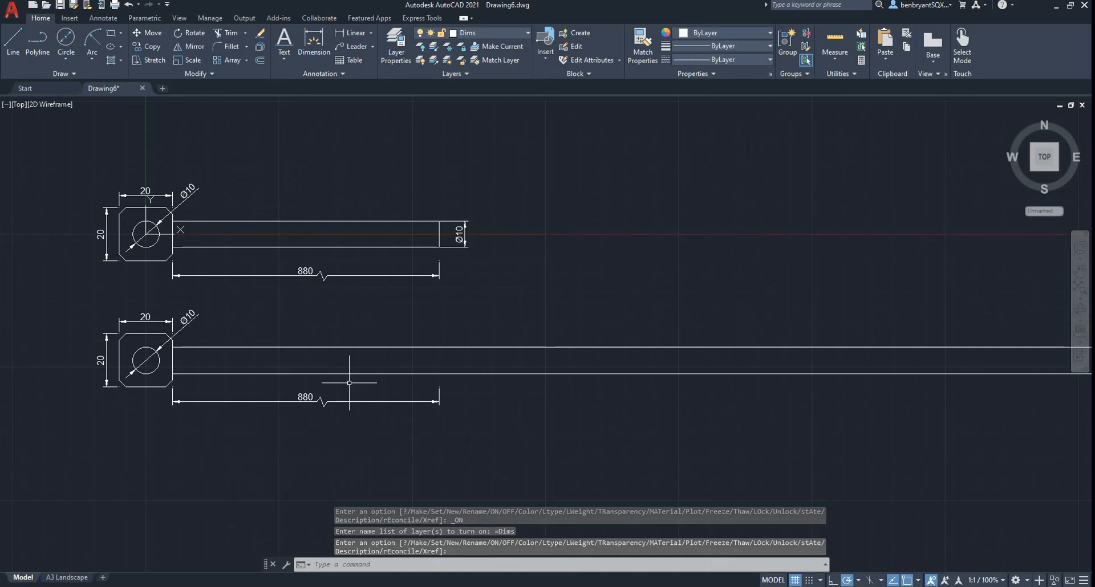
scroll(103, 322, down, 3)
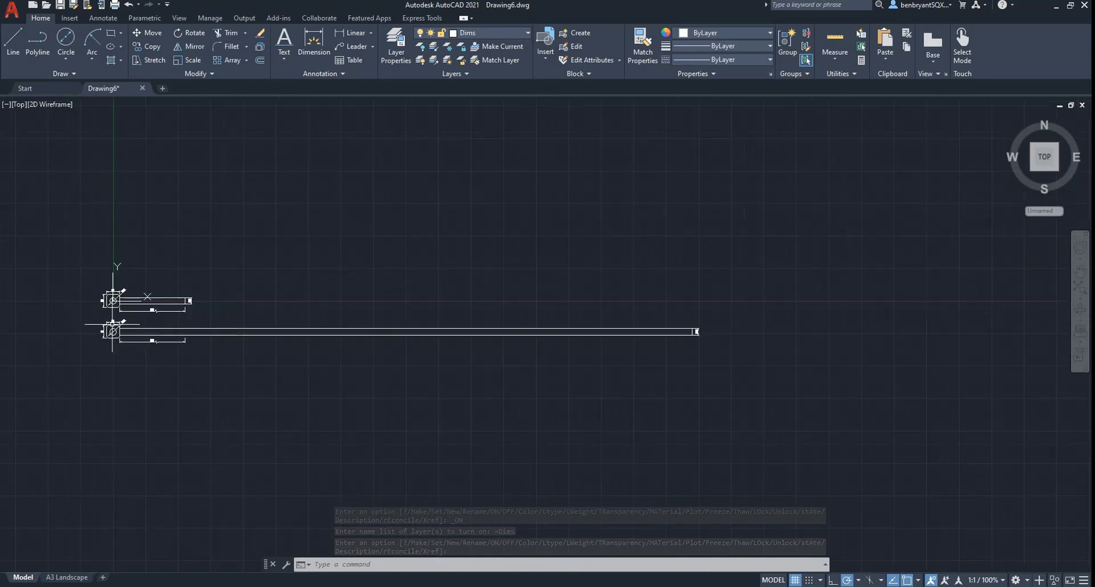
click(71, 310)
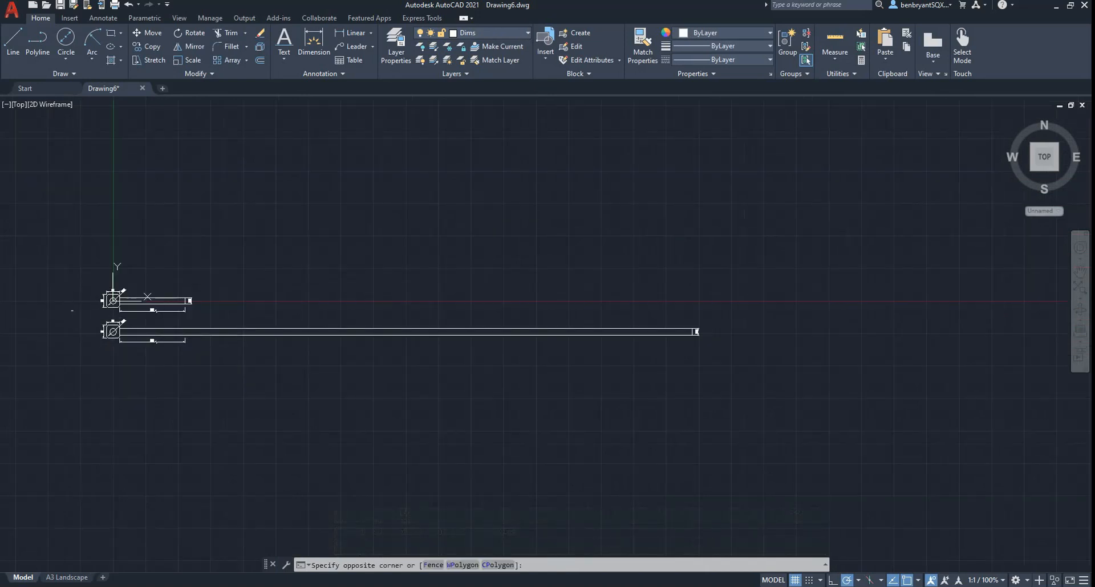
click(693, 372)
click(396, 46)
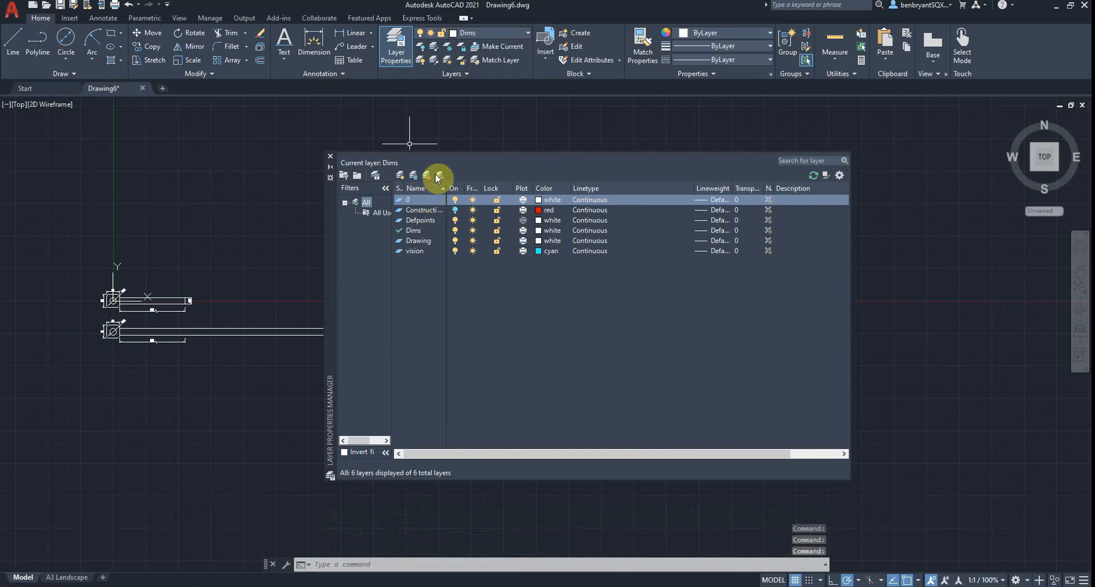
click(400, 175)
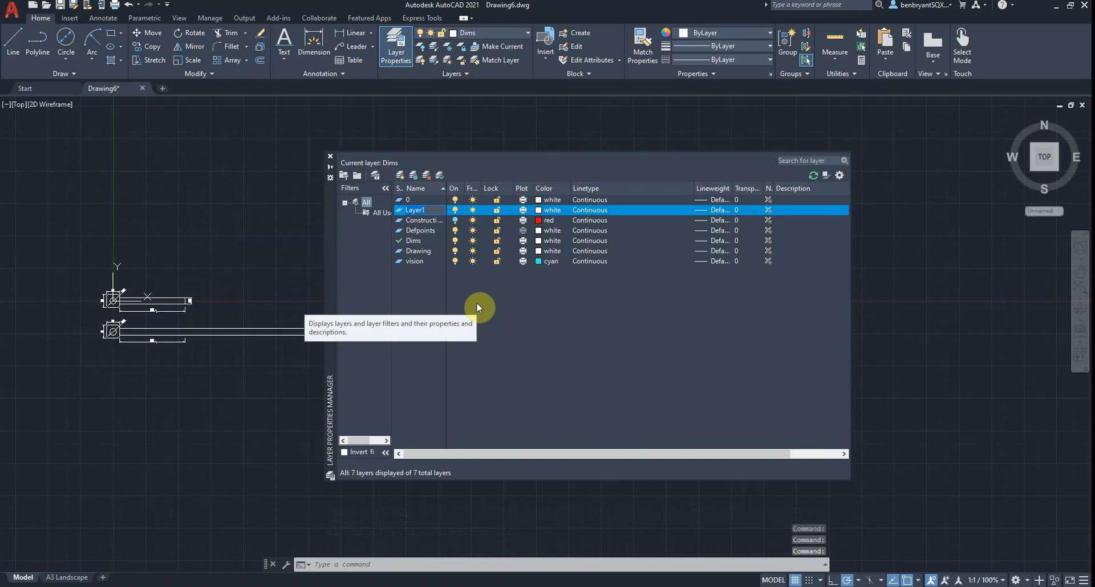
text(Actual)
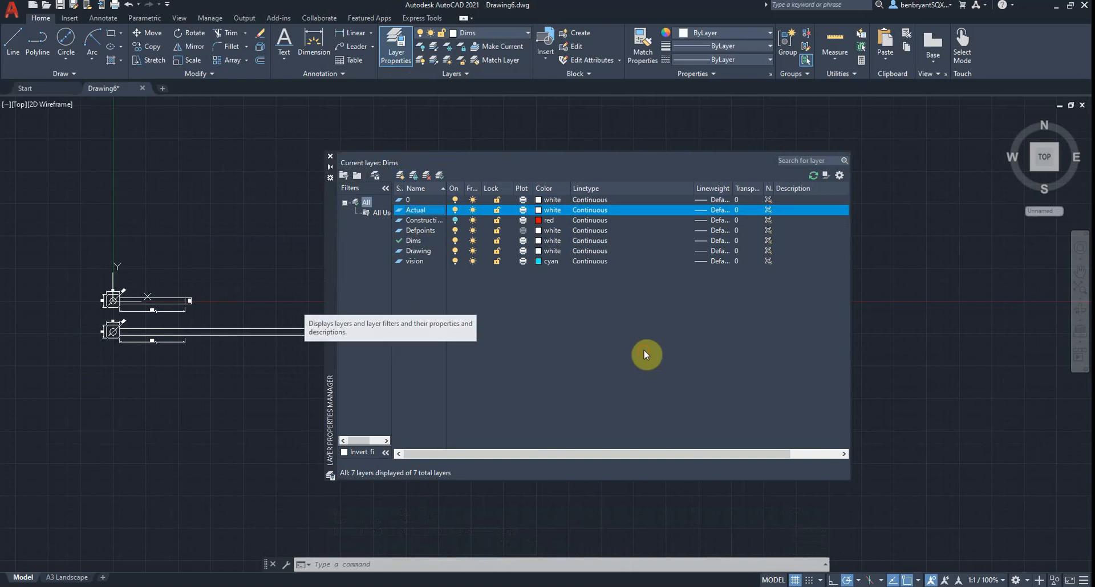
click(330, 155)
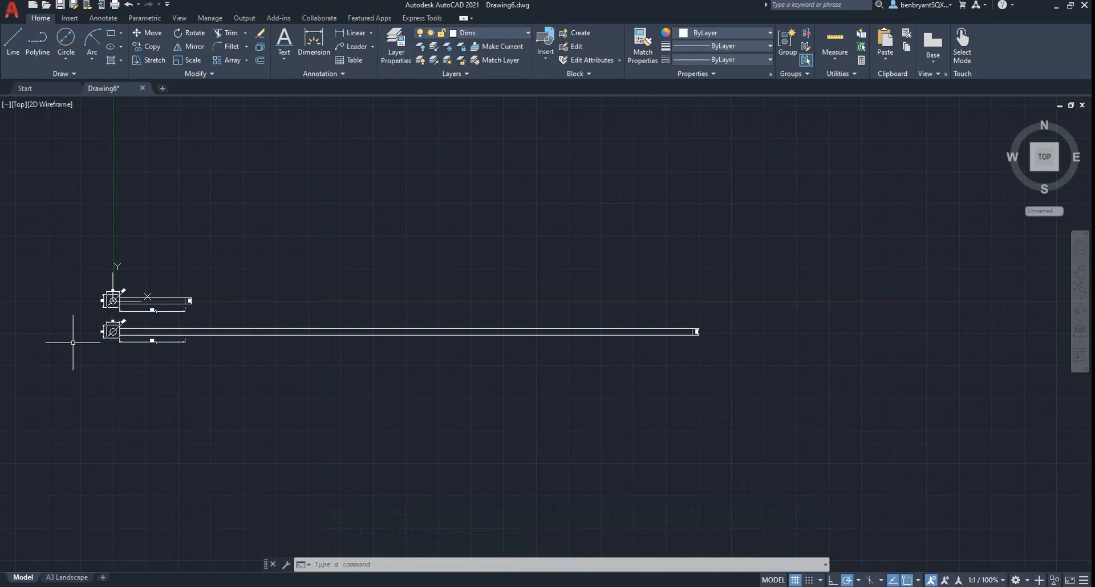
Assign the complete lower copy with its true-length rod and dimensions to the Actual layer.
click(73, 309)
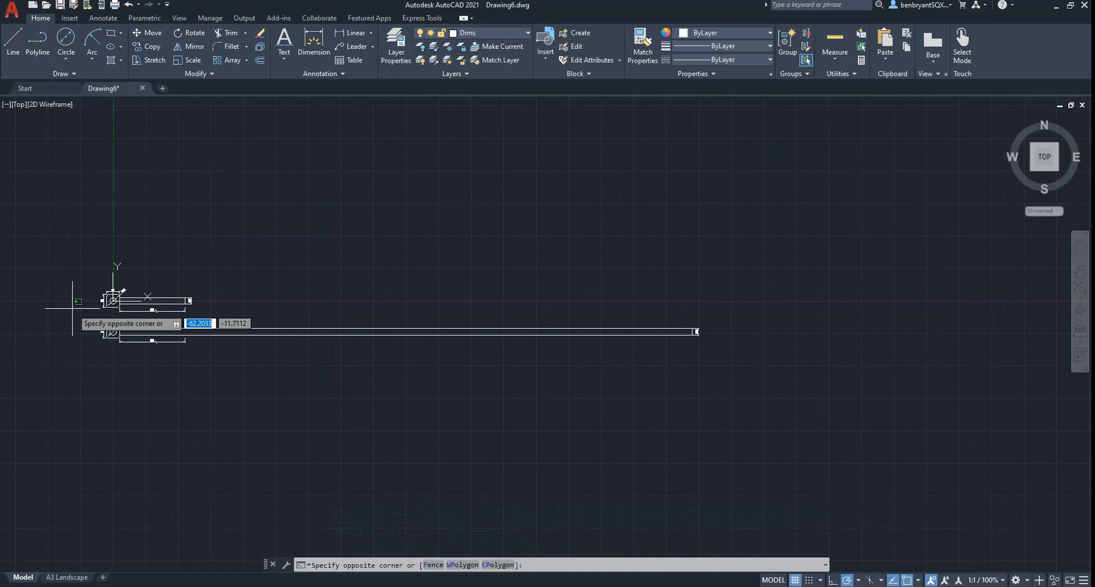
click(709, 365)
scroll(152, 362, up, 6)
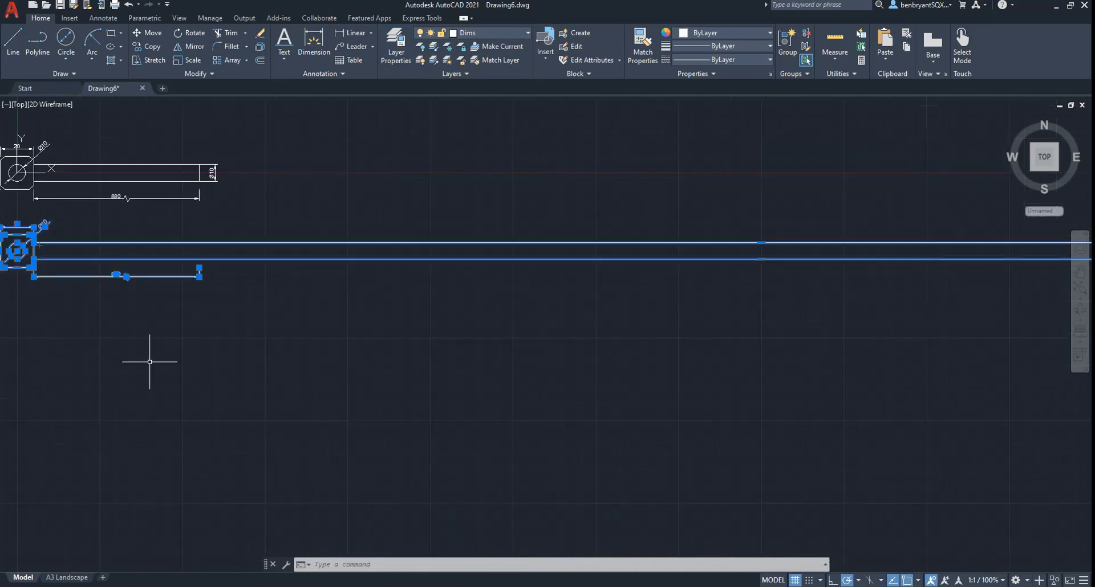
click(491, 32)
click(475, 59)
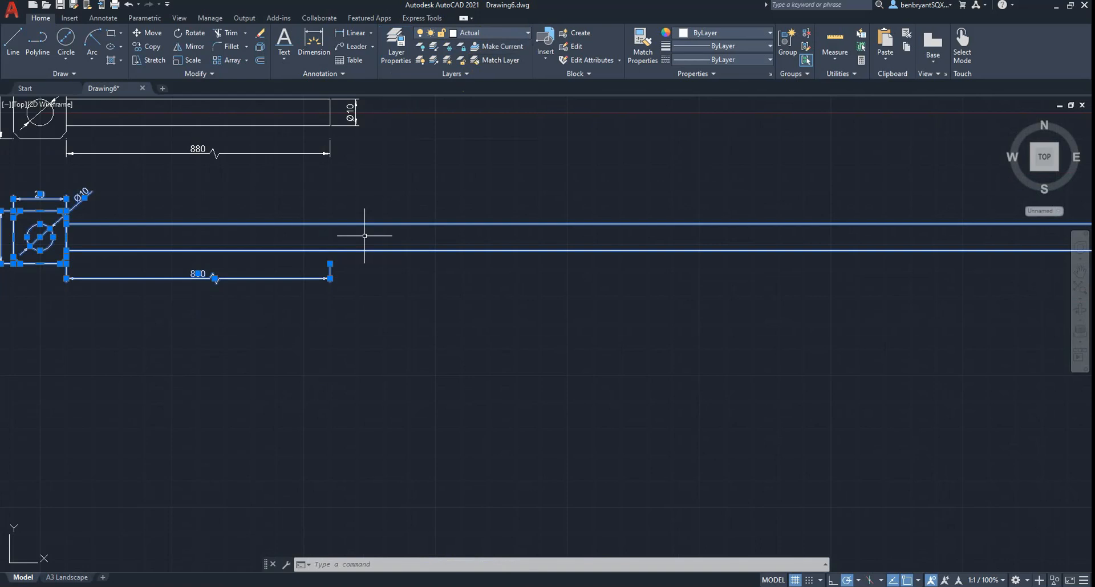
Clear the selection and turn off the current Dims layer.
key(Escape)
middle_drag(254, 349, 500, 391)
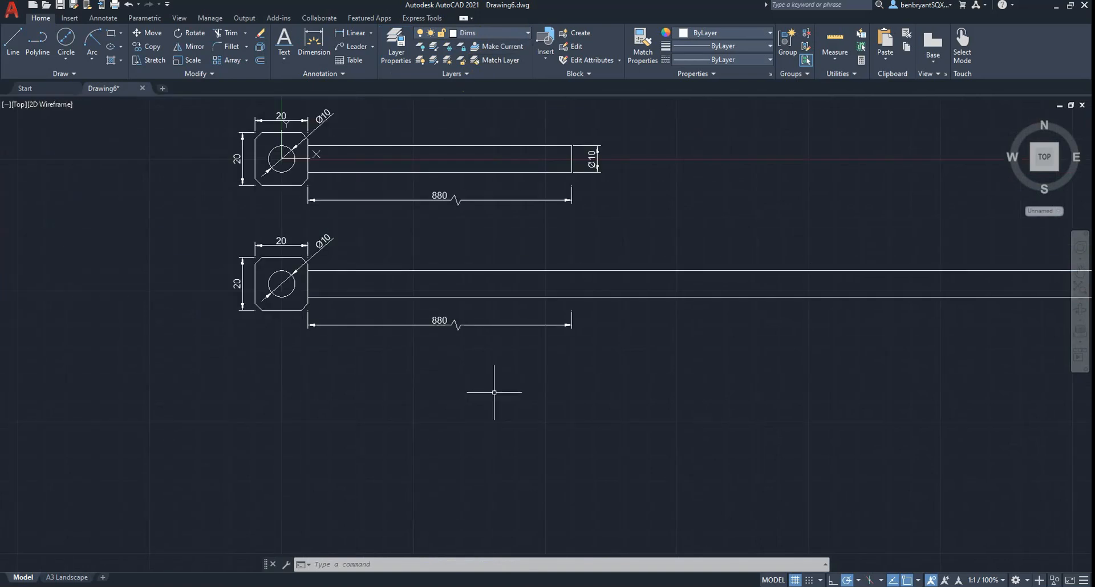
click(494, 34)
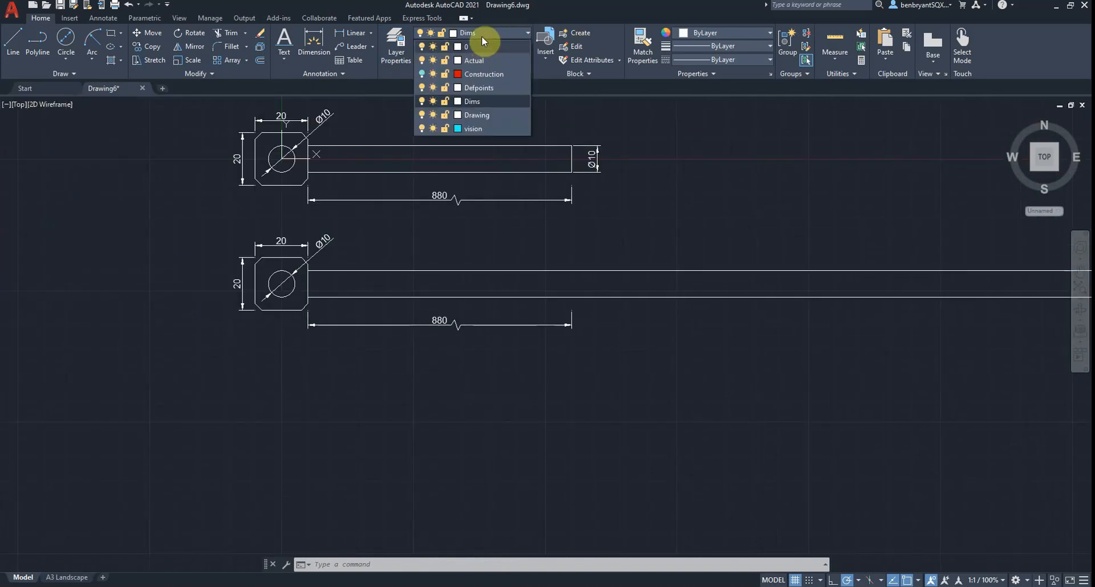
click(421, 102)
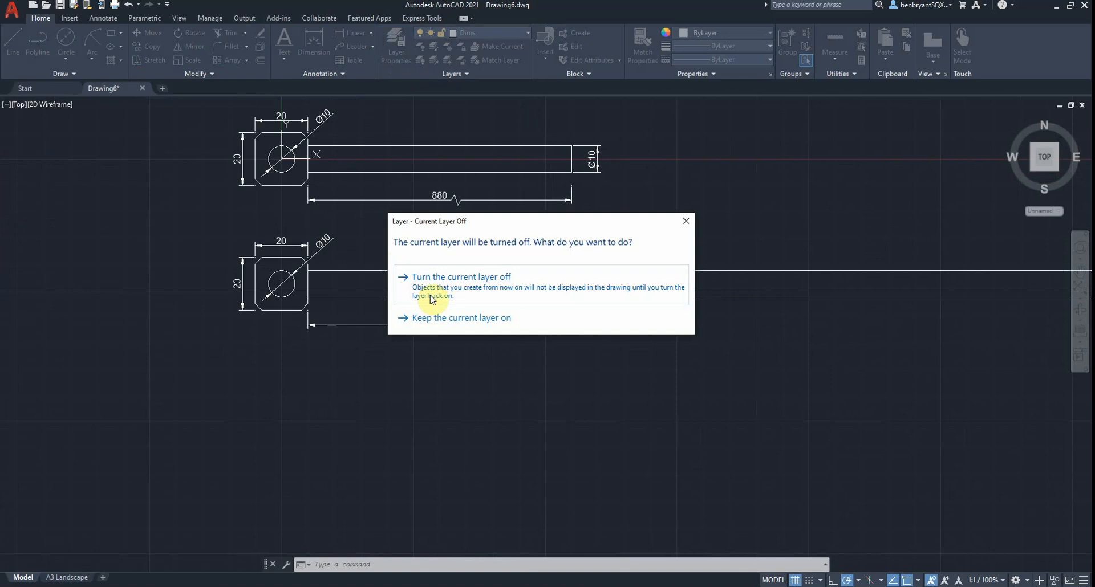
click(430, 298)
Move the lower copy's block width and height, hole diameter, jogged length and rod-end diameter dimensions to the Dims layer.
click(253, 247)
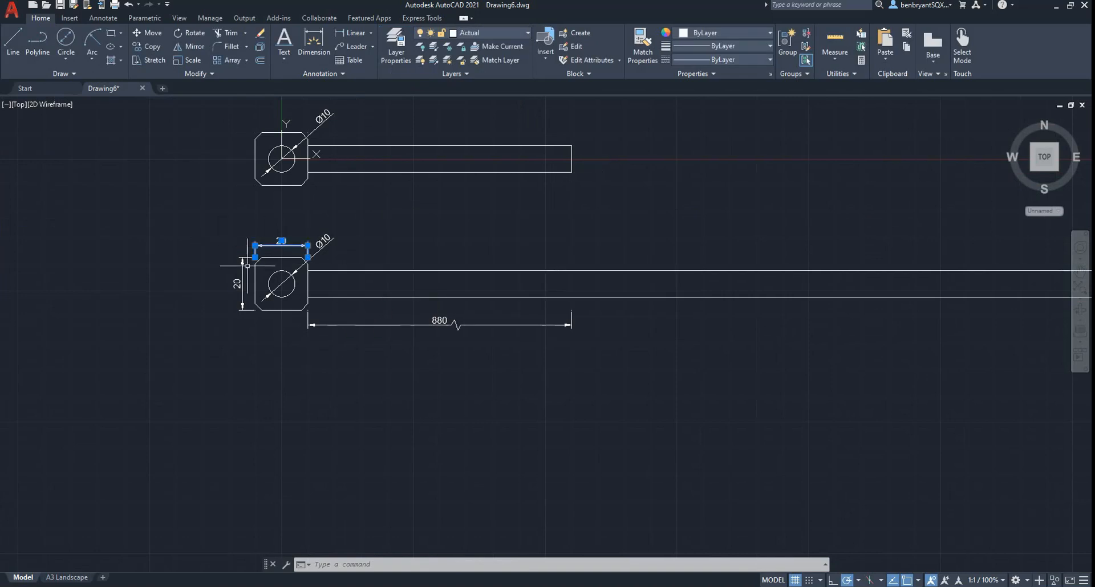
click(323, 241)
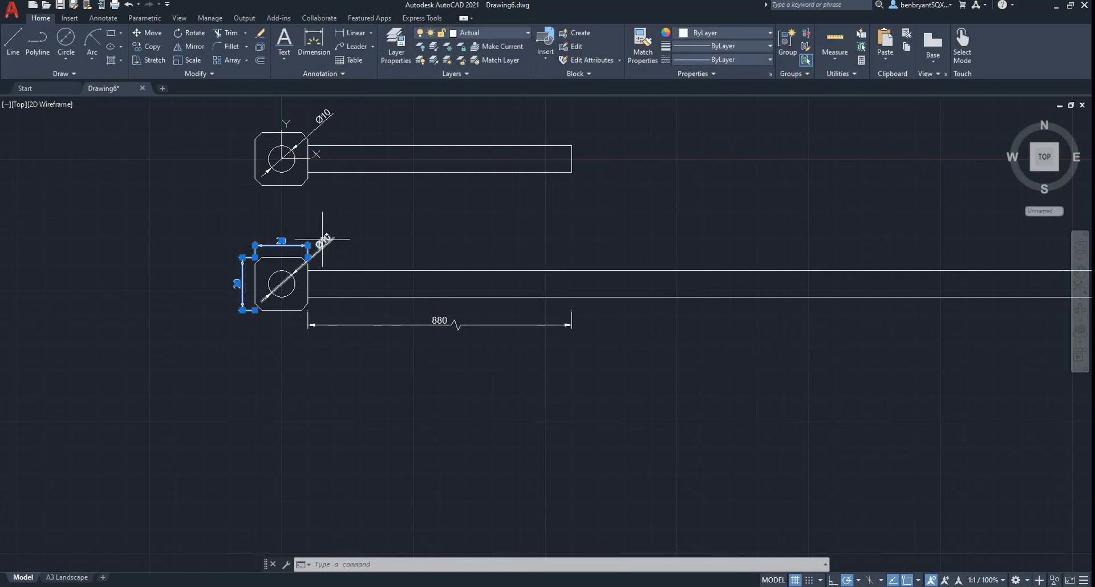
click(450, 322)
scroll(602, 356, down, 4)
middle_drag(713, 366, 176, 306)
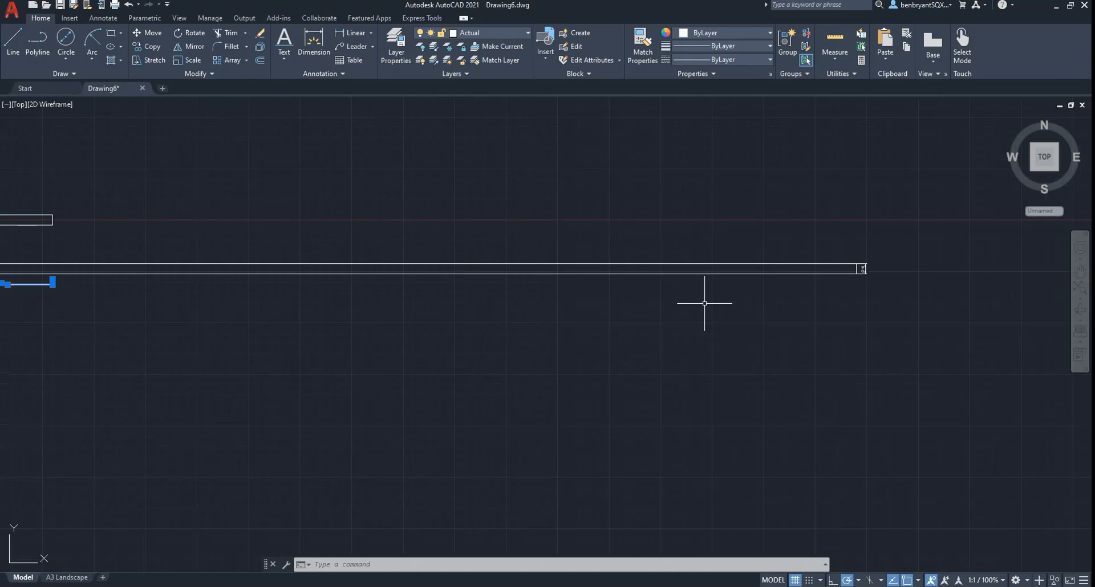
click(478, 36)
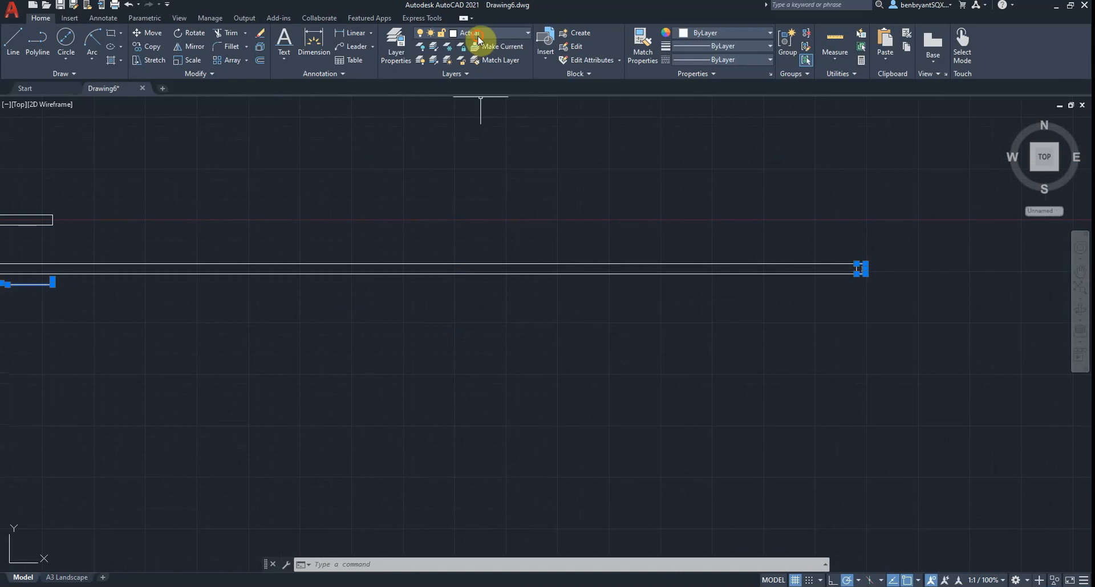
click(479, 102)
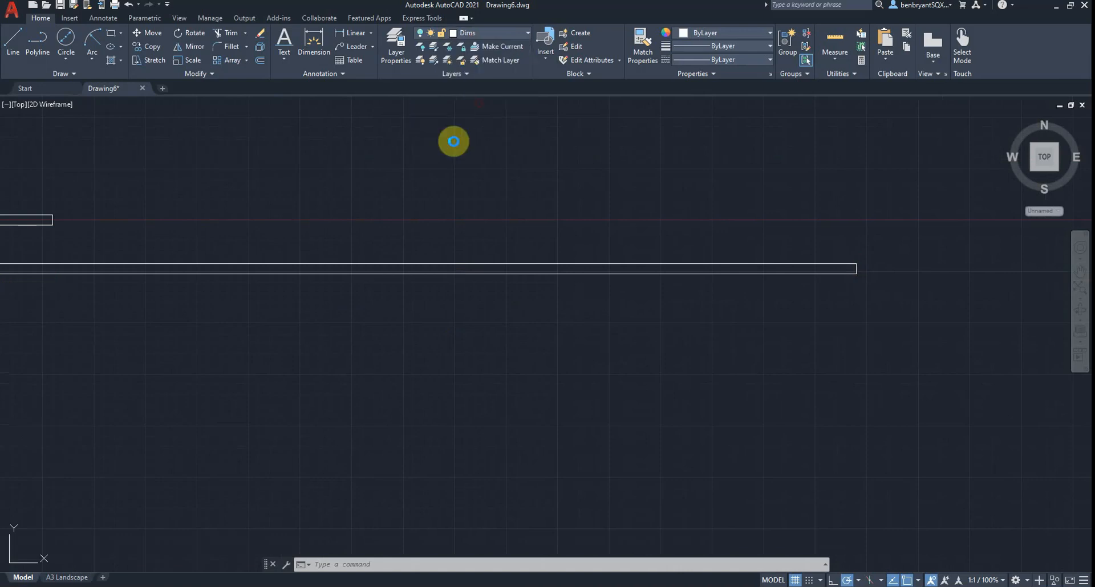
Add a linear dimension below the lower rod, spanning from the block's edge to the rod's far end.
middle_drag(276, 278, 468, 287)
click(353, 33)
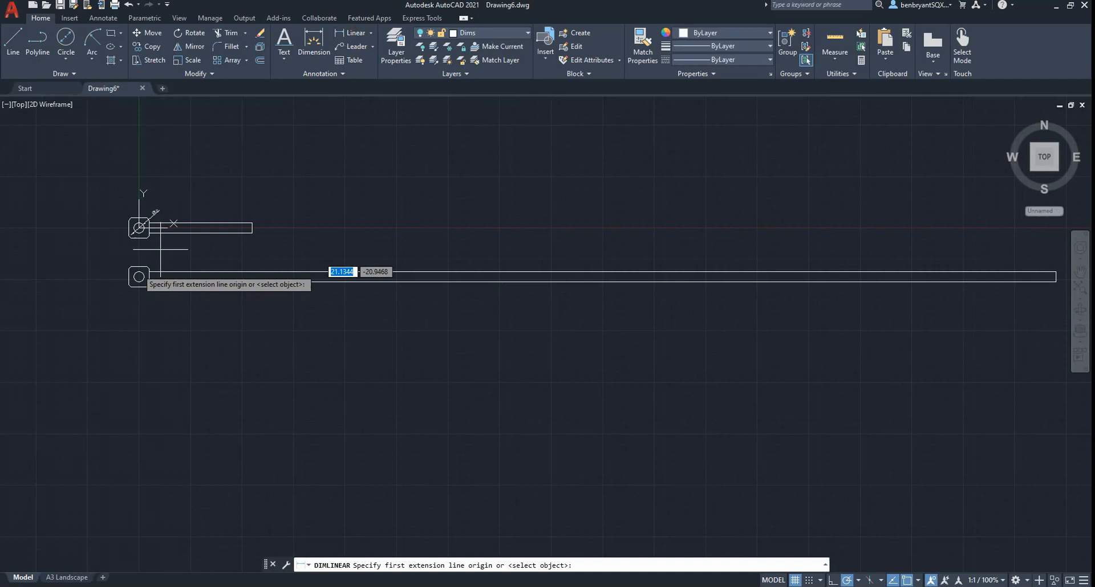
click(149, 281)
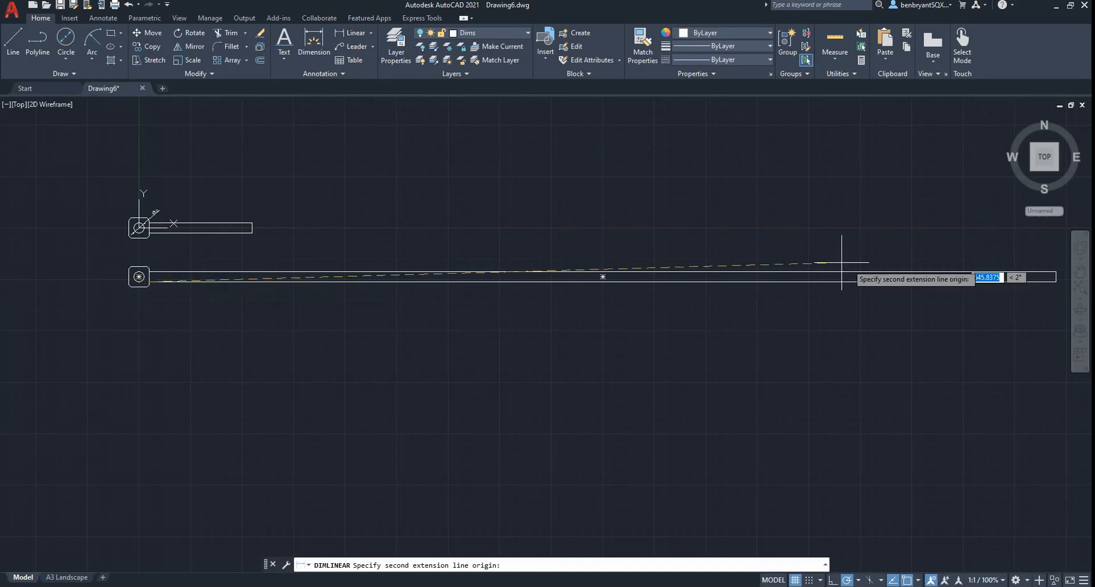
middle_drag(843, 244, 420, 198)
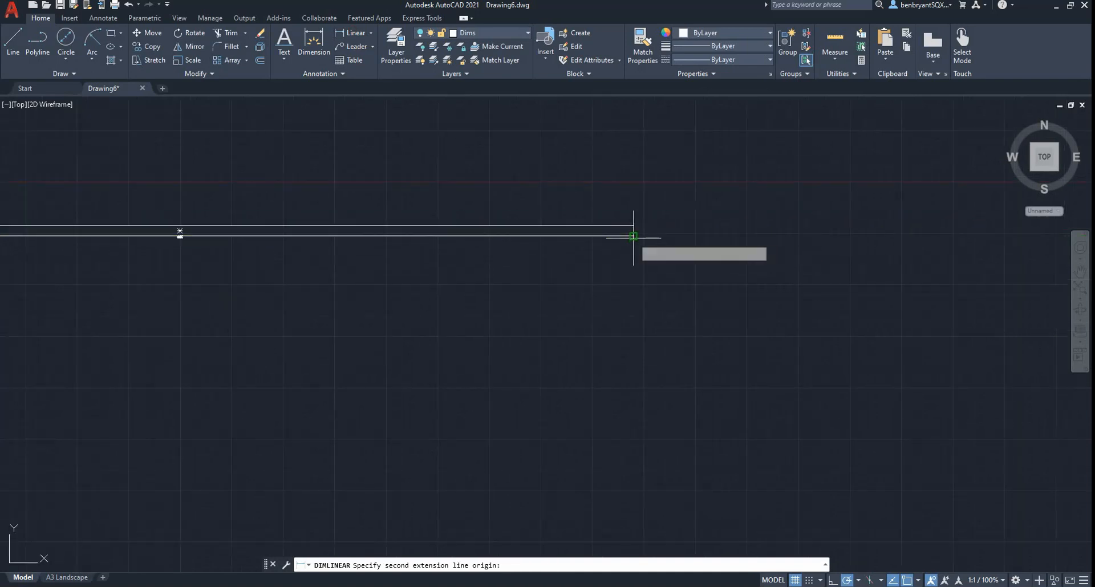
key(Escape)
Turn the Dims layer on to check the lower rod's new length dimension, hide the layer again and review both versions.
scroll(264, 271, up, 5)
scroll(613, 354, down, 2)
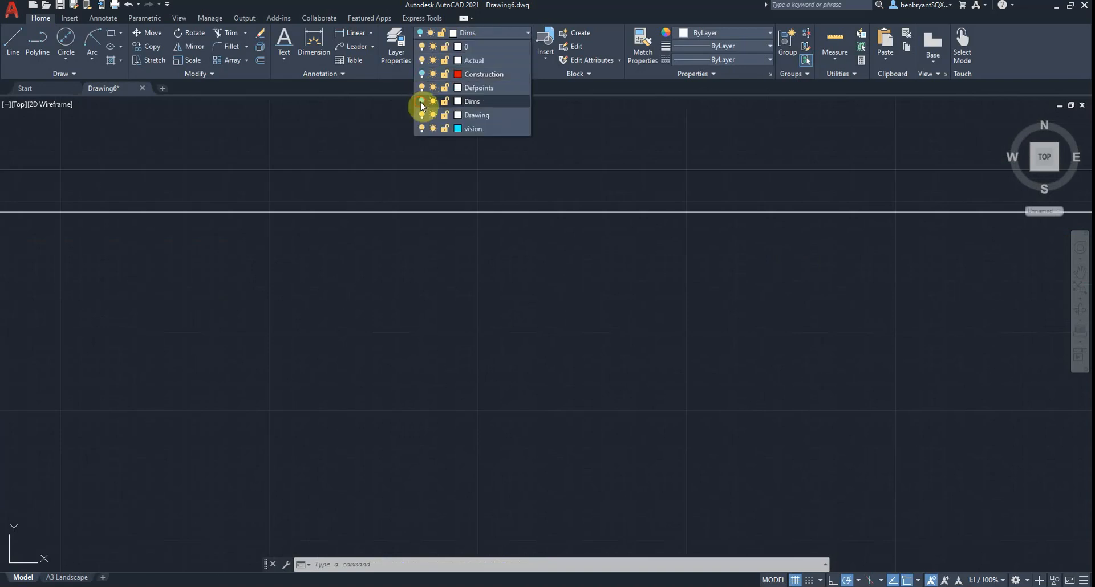
click(422, 103)
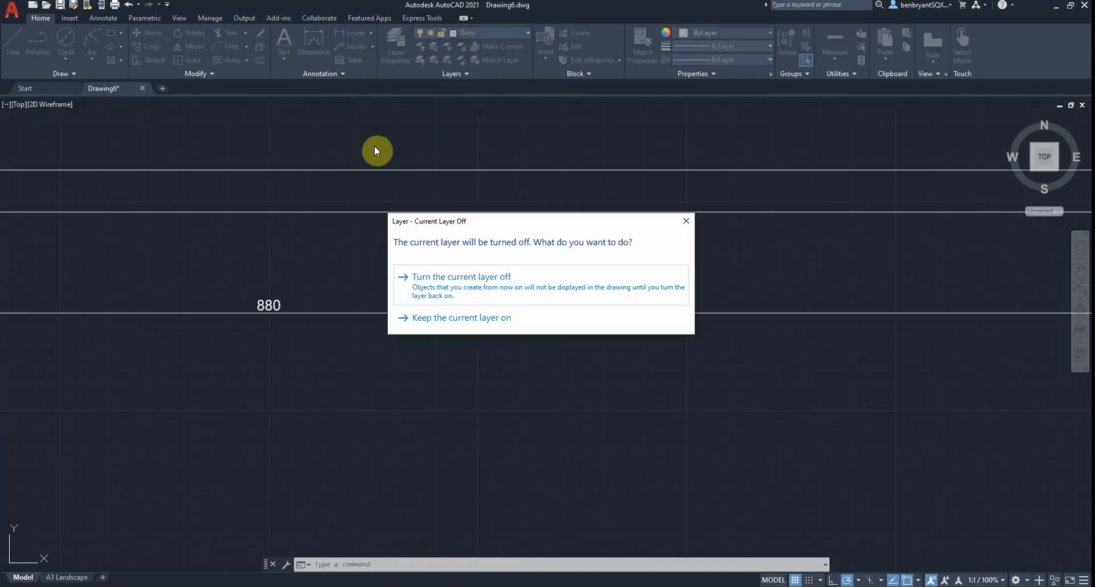
click(446, 297)
scroll(771, 350, down, 2)
scroll(603, 306, up, 3)
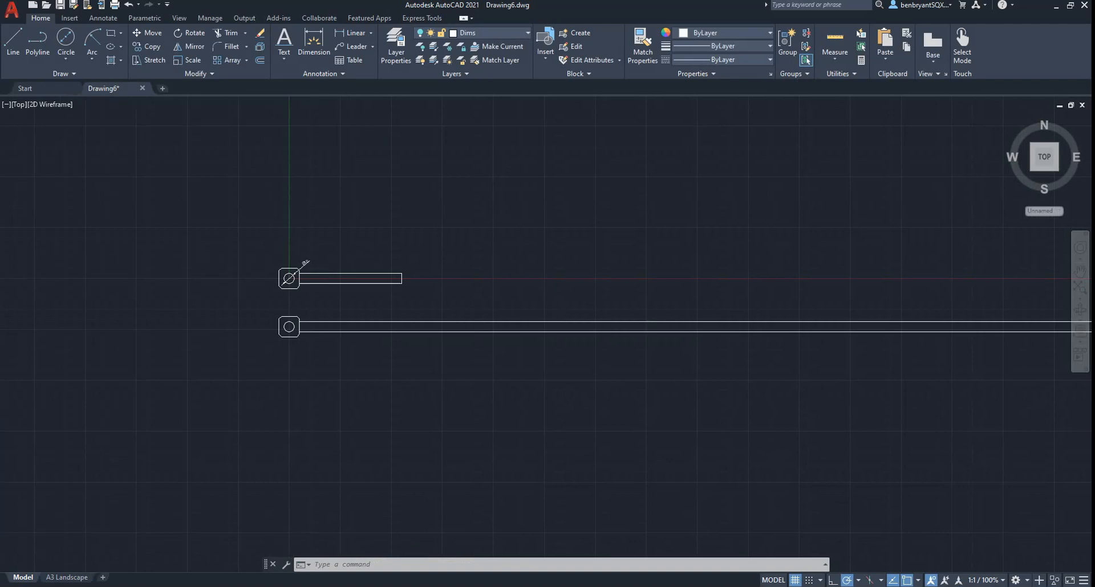
scroll(396, 257, down, 2)
middle_drag(393, 247, 359, 237)
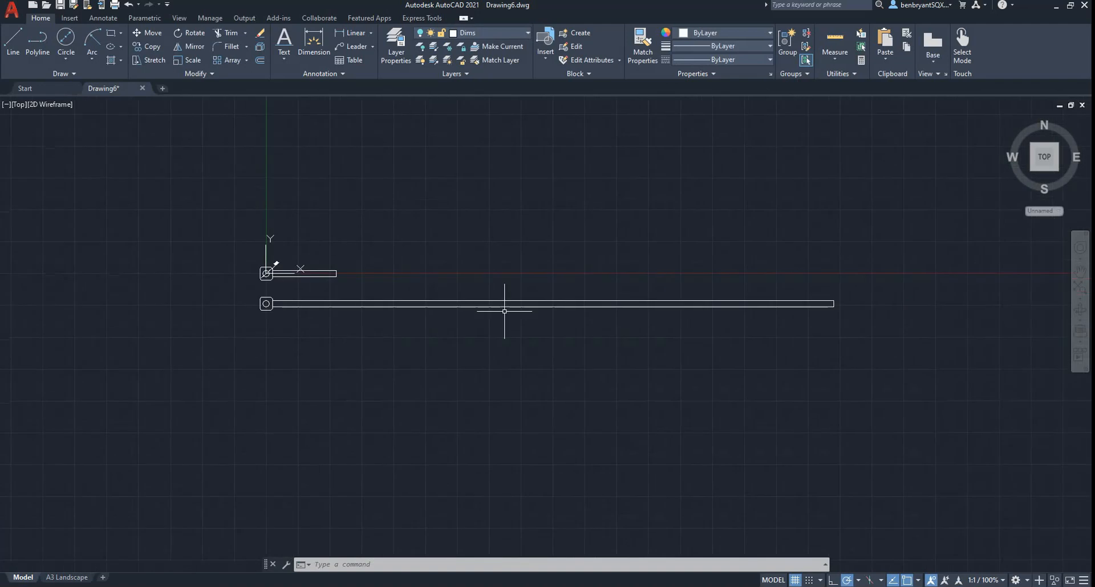